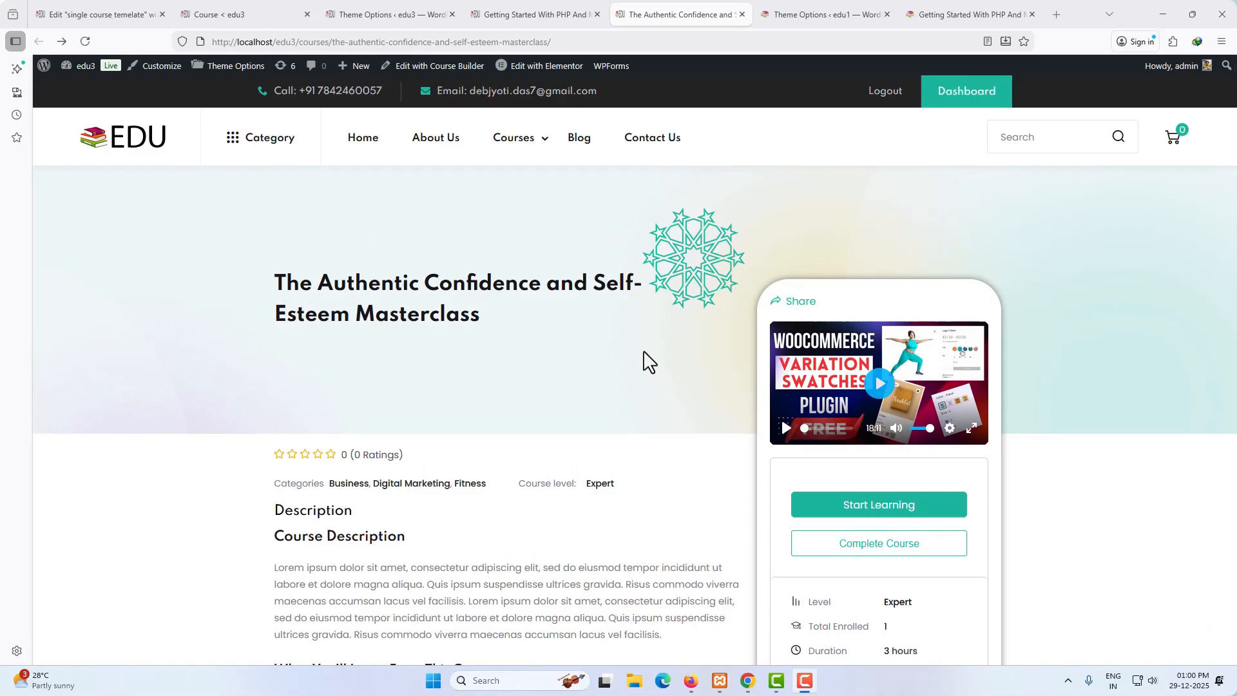
Review the layouts of the Authentic Confidence and Self-Esteem Masterclass page and the Getting Started With PHP And MySQL For Beginners page.
scroll(605, 442, down, 3)
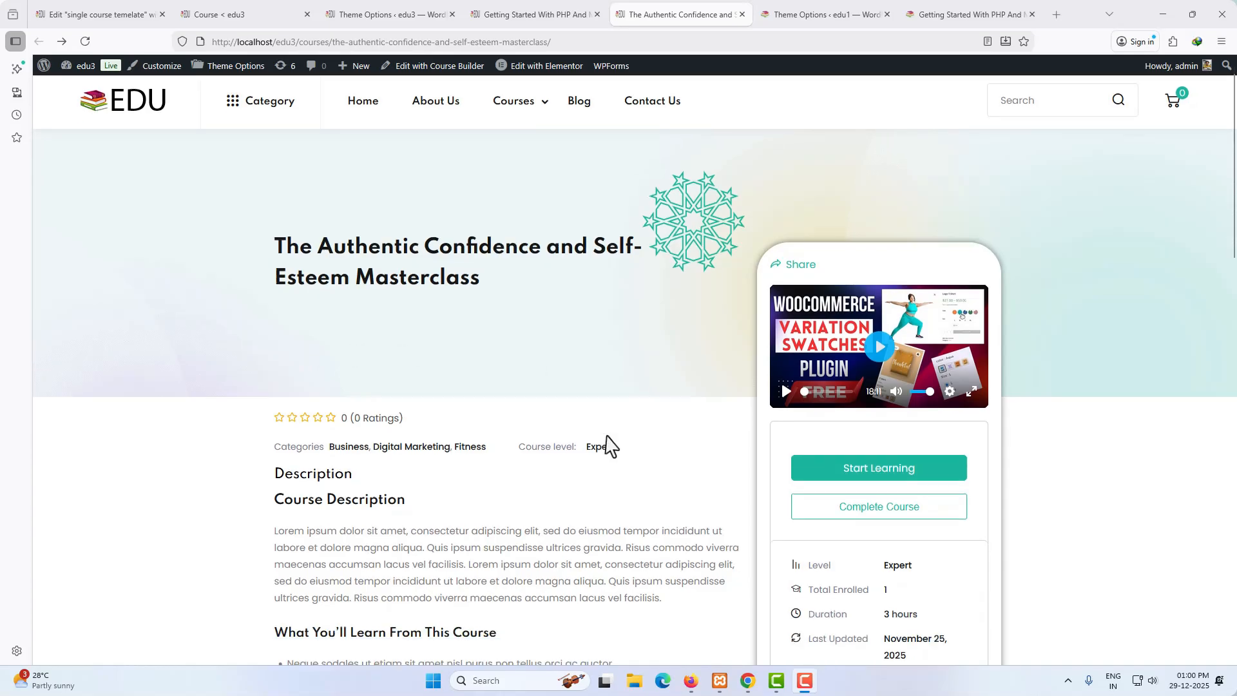
scroll(695, 457, up, 3)
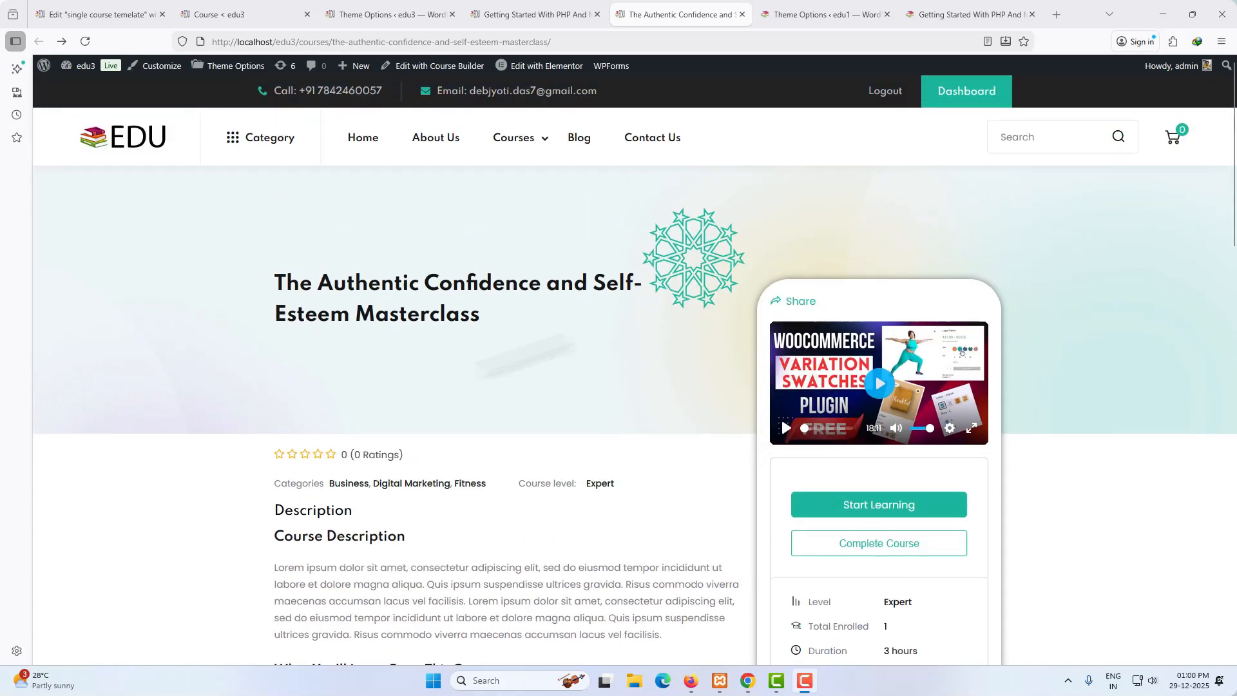
click(924, 17)
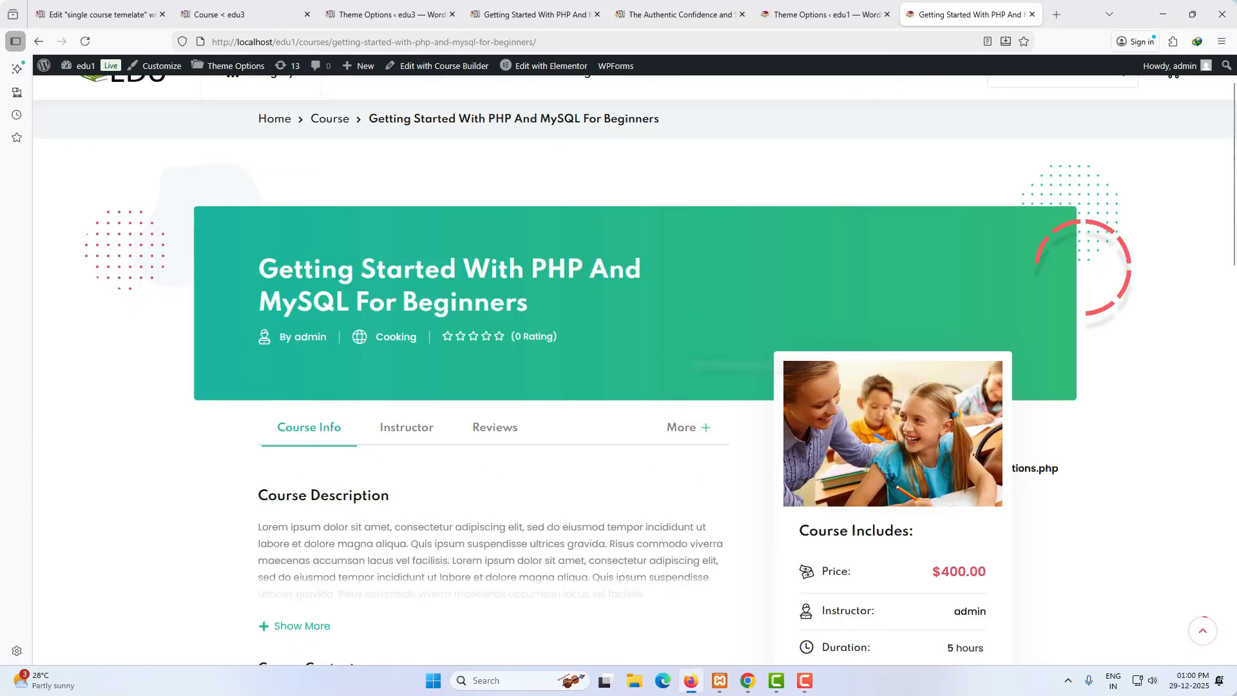
scroll(689, 506, down, 3)
scroll(689, 515, up, 5)
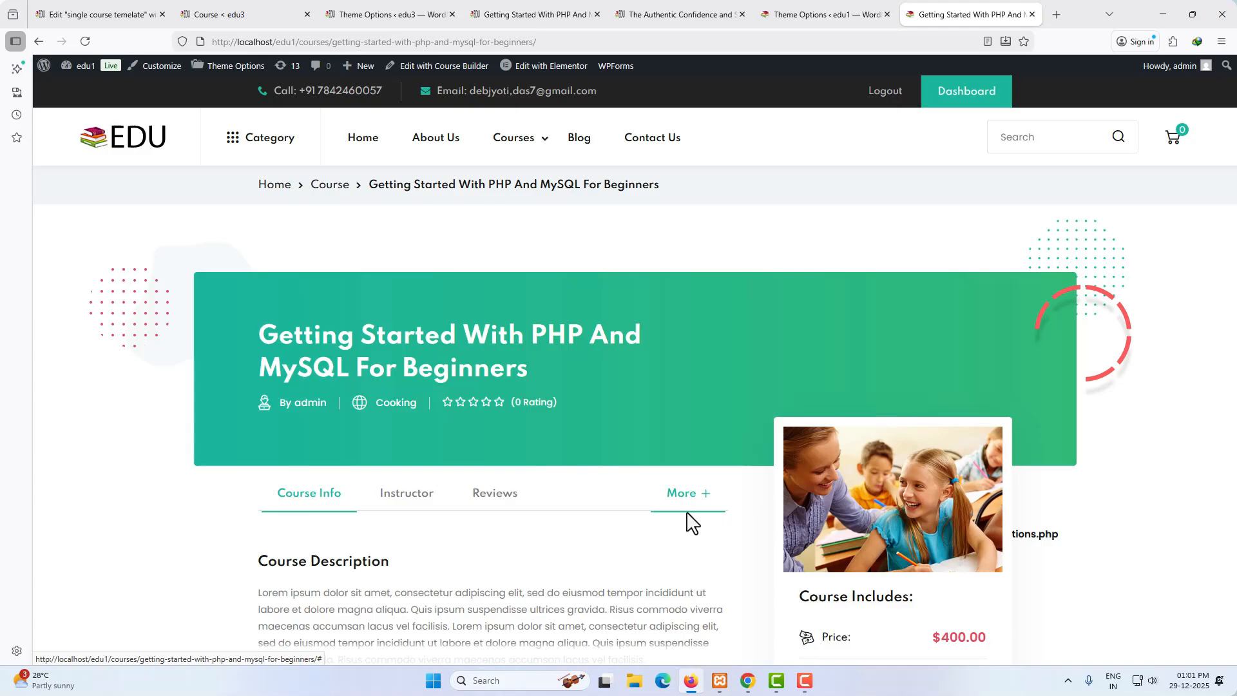
scroll(692, 523, down, 4)
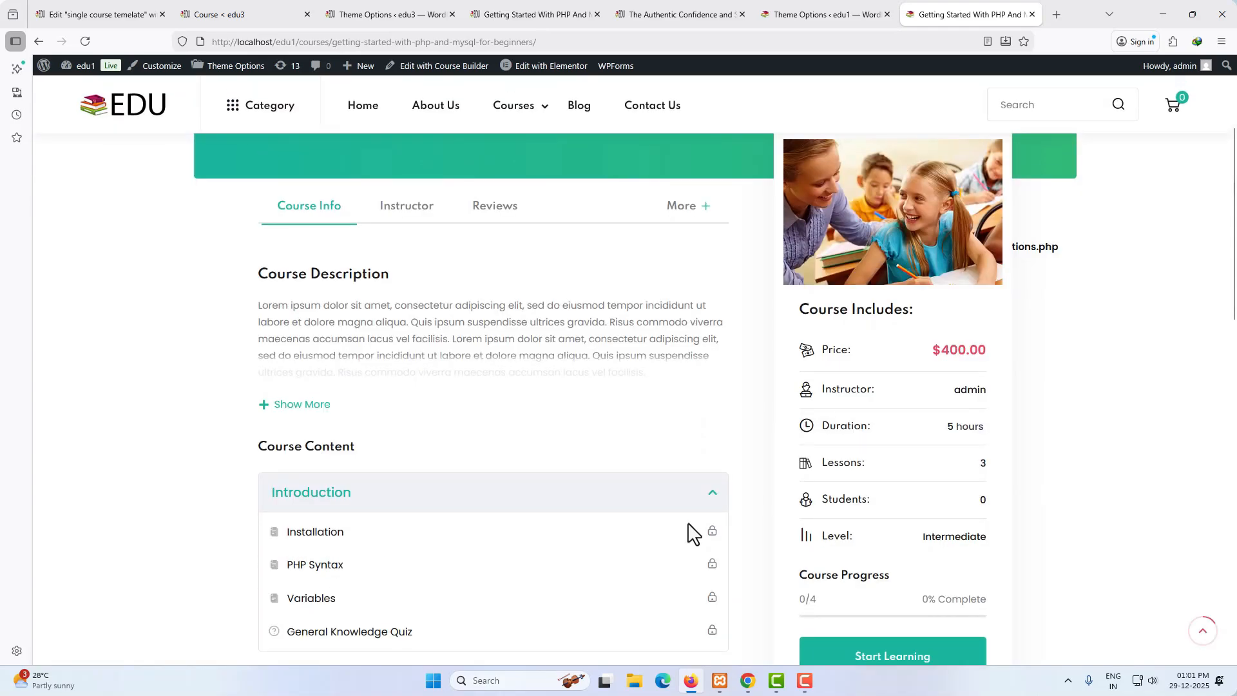
scroll(692, 533, down, 2)
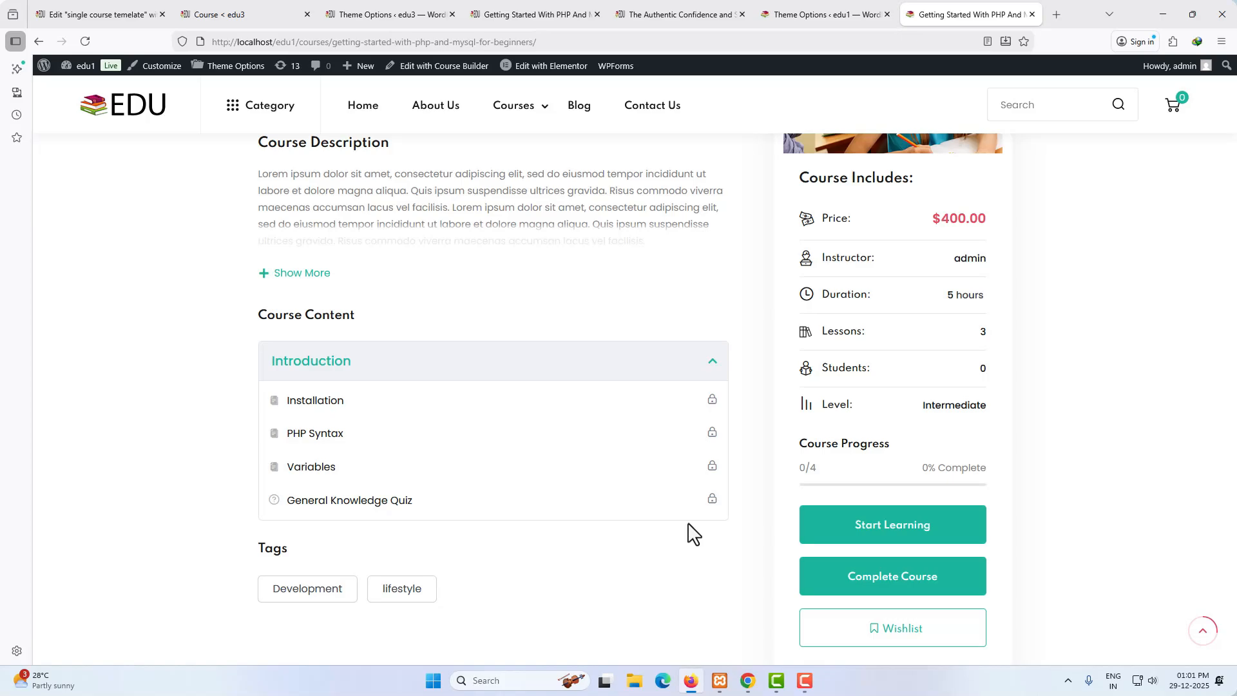
scroll(692, 534, down, 2)
scroll(689, 532, up, 3)
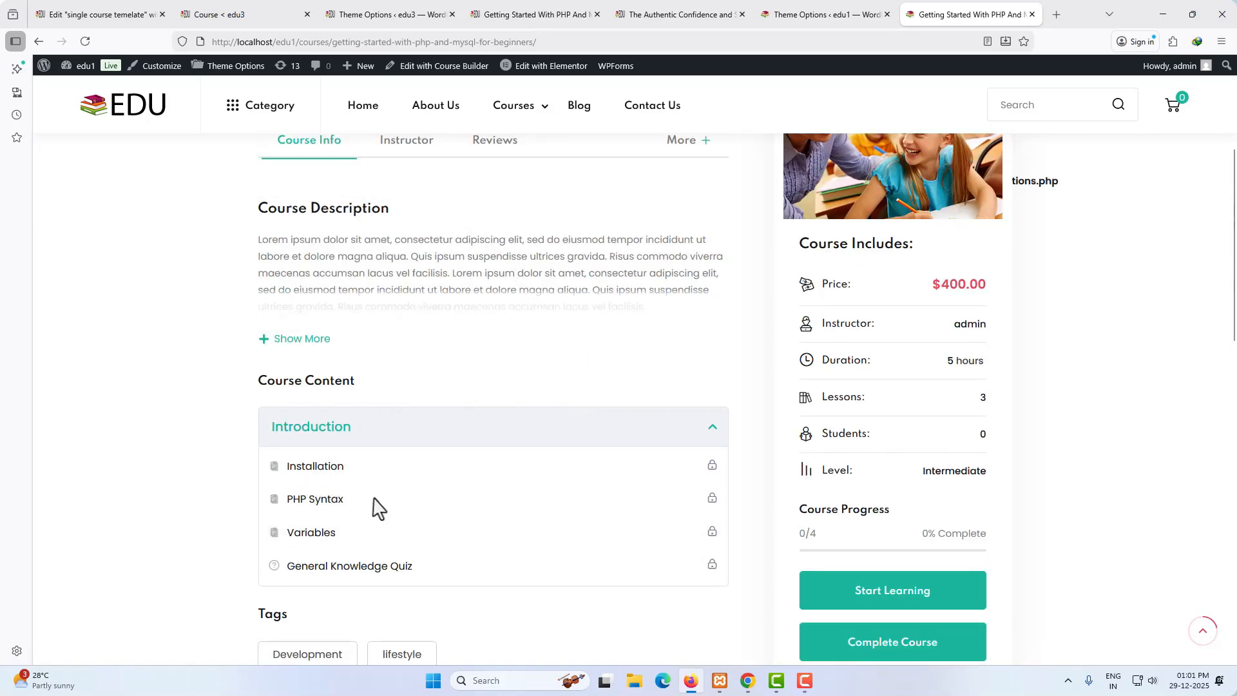
Examine the Course Single (Tutor LMS) theme options for the Course Details Style and check the PHP and MySQL course page against them.
key(ctrl+2)
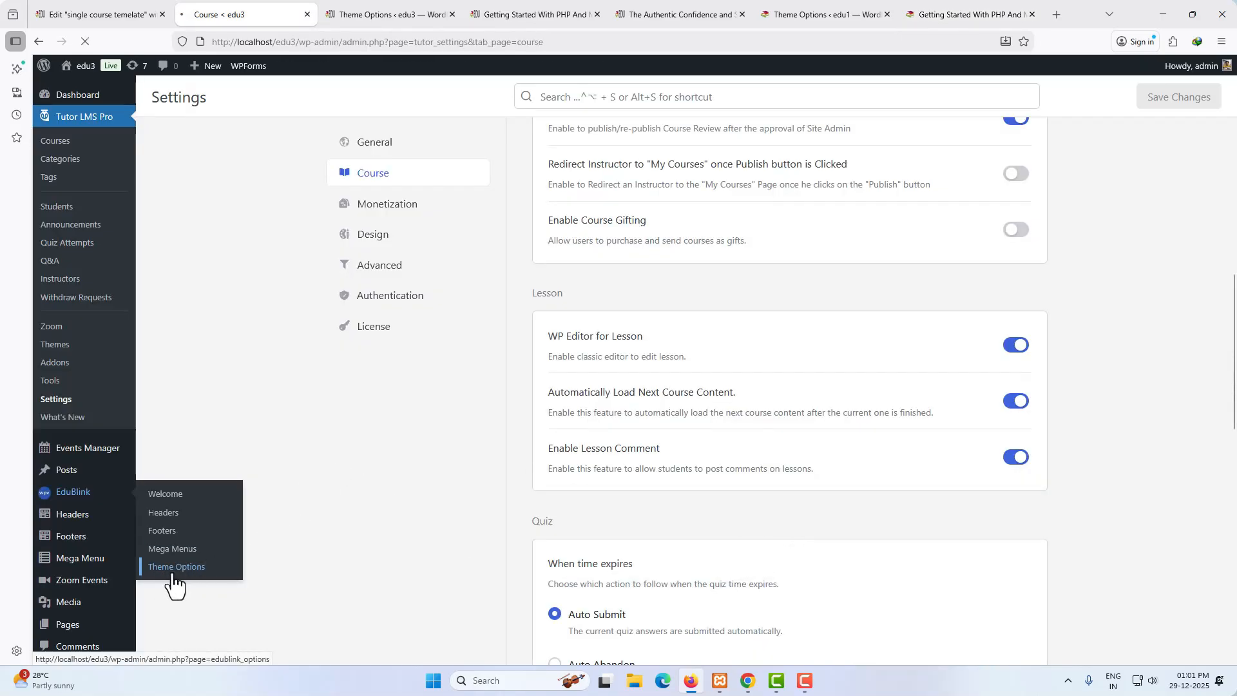
key(ctrl+3)
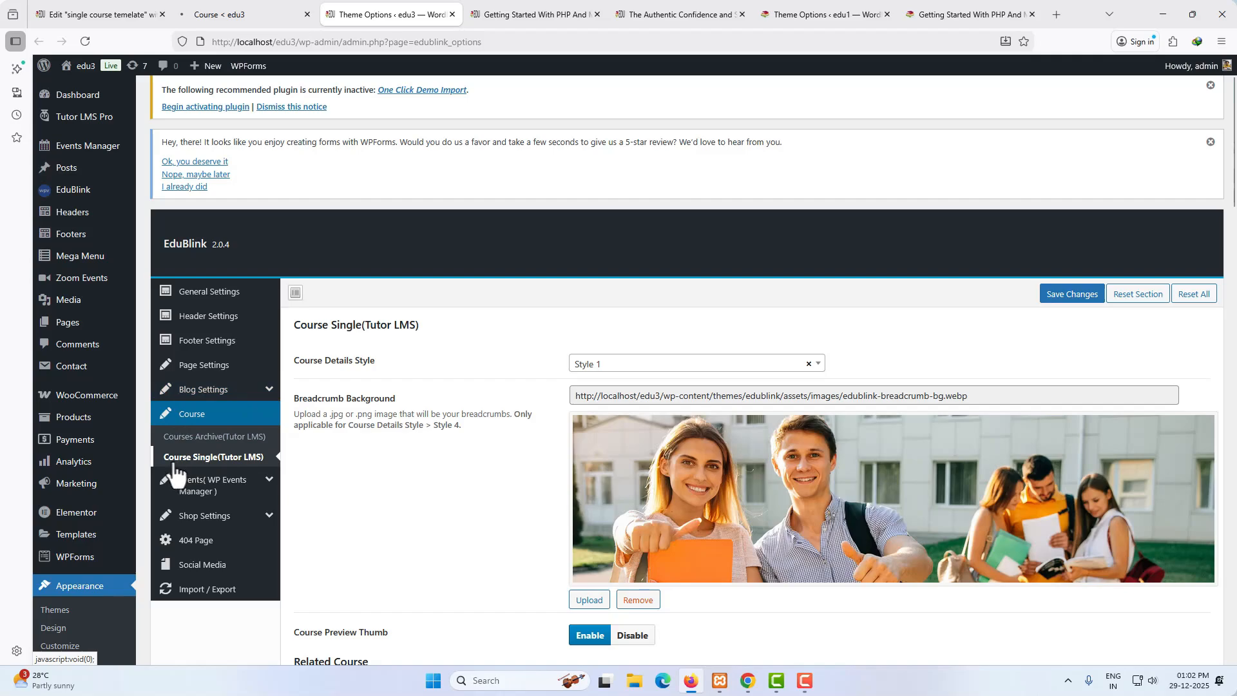
click(745, 367)
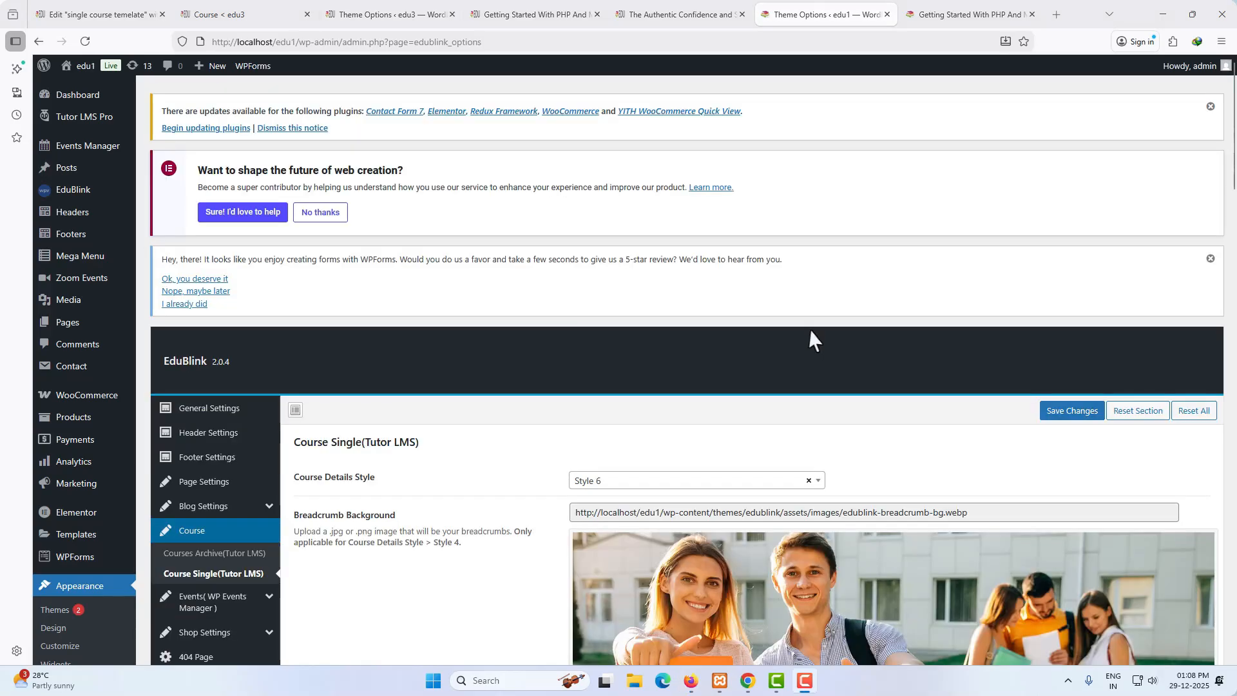
scroll(809, 329, down, 5)
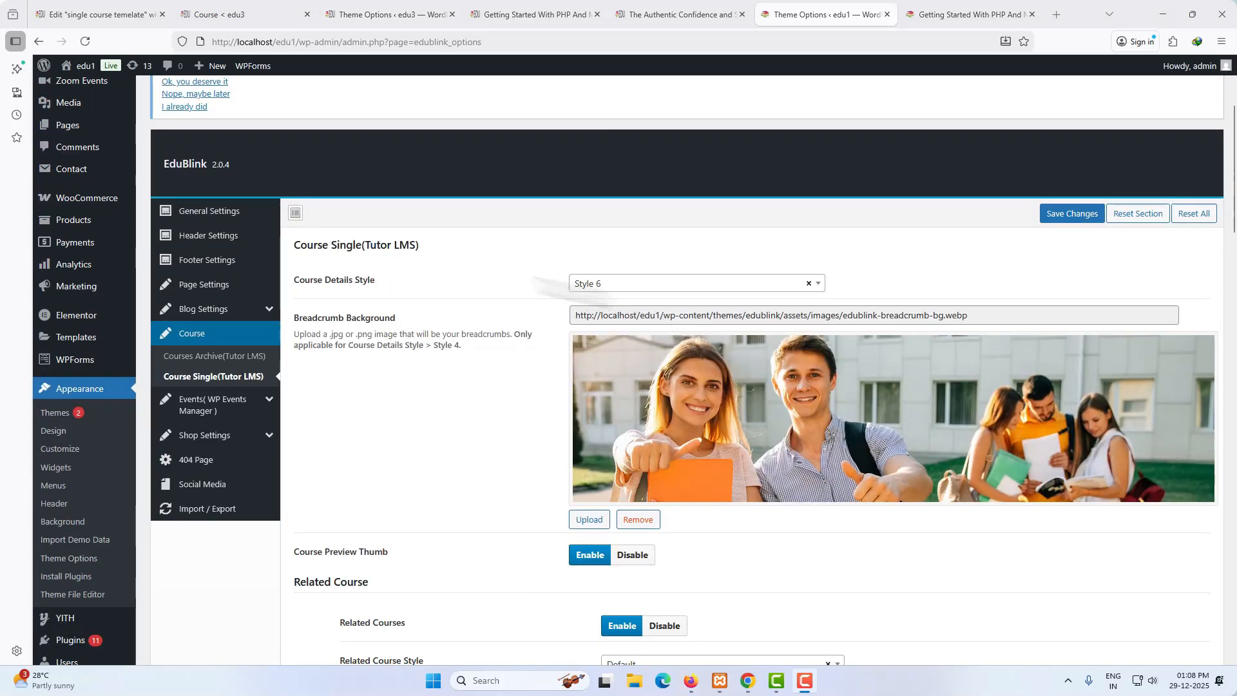
click(951, 13)
scroll(858, 358, down, 8)
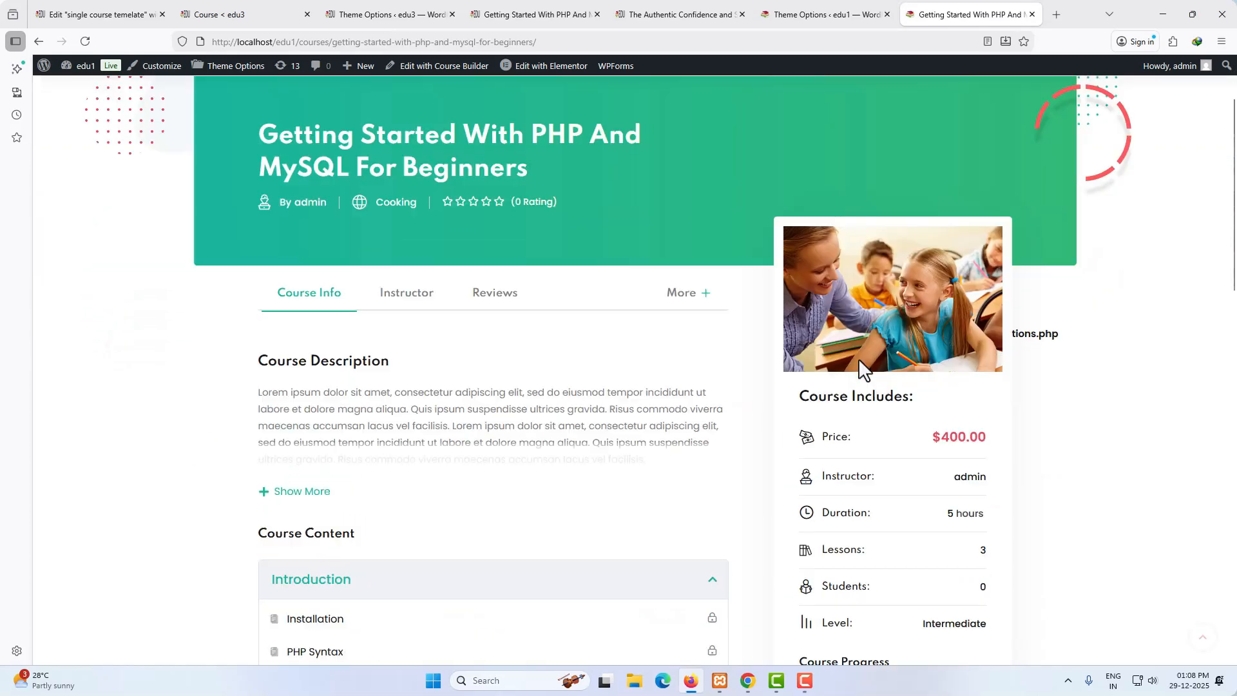
scroll(858, 359, up, 8)
Set the Course Details Style to Style 1 in the edu1 theme options and save the changes.
click(857, 13)
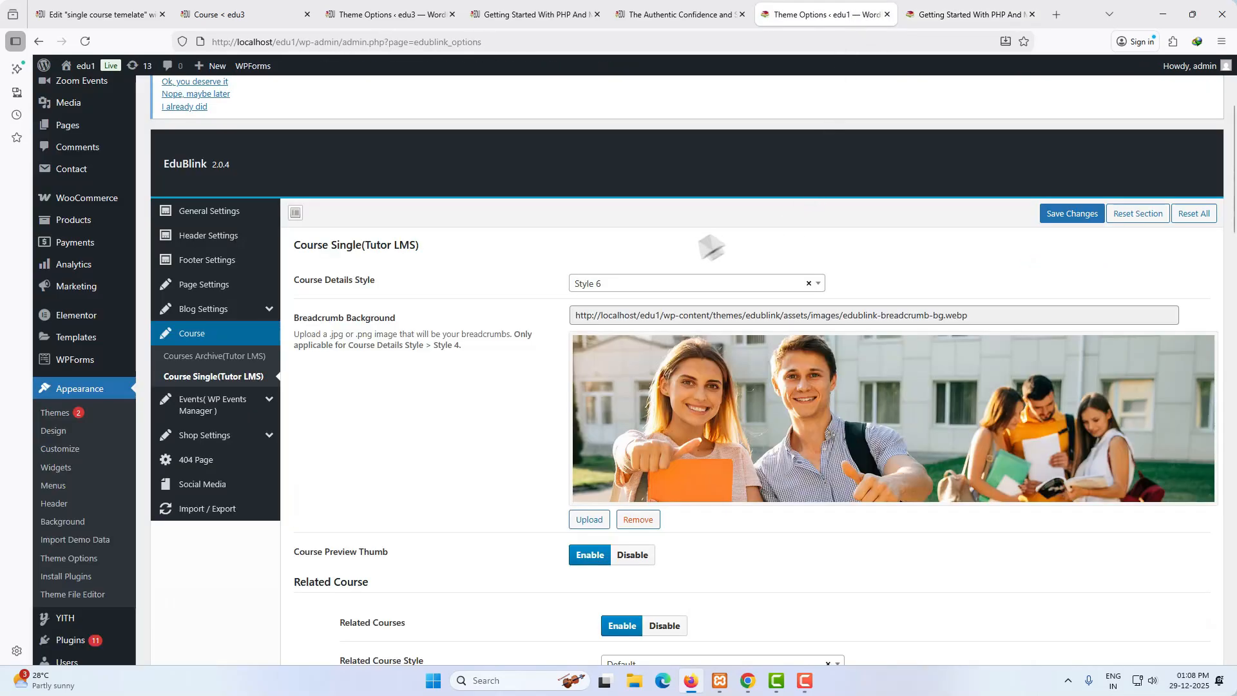
click(684, 291)
click(647, 335)
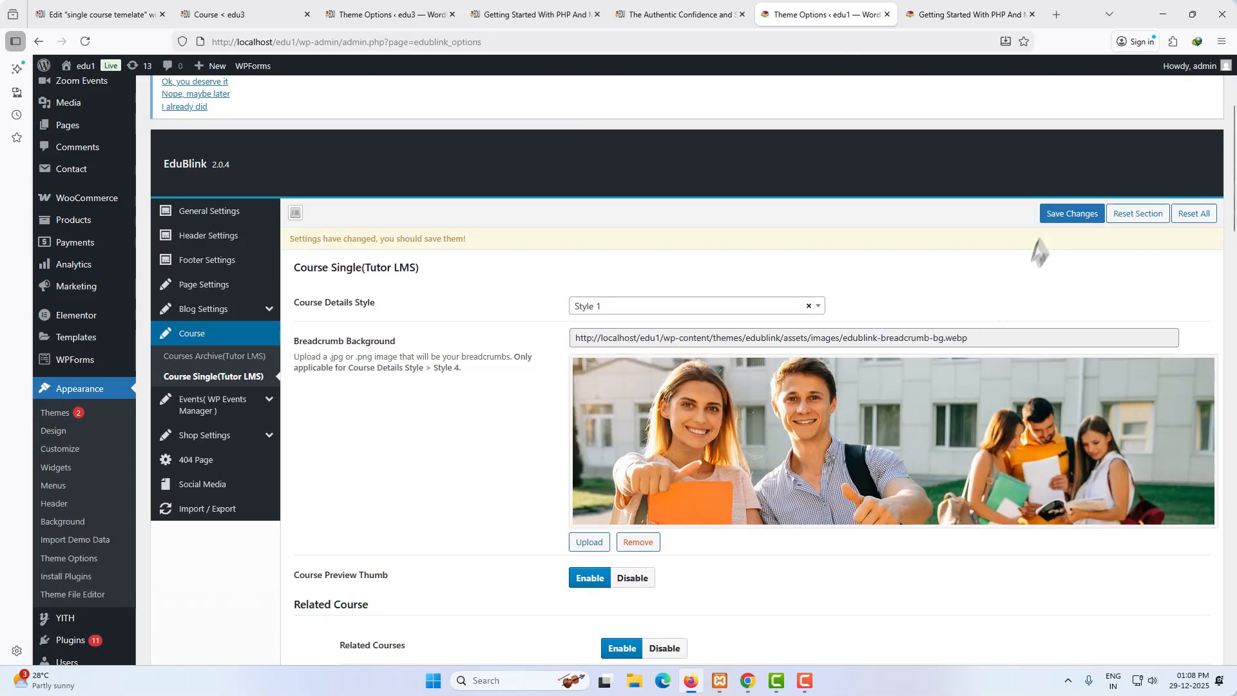
click(1051, 218)
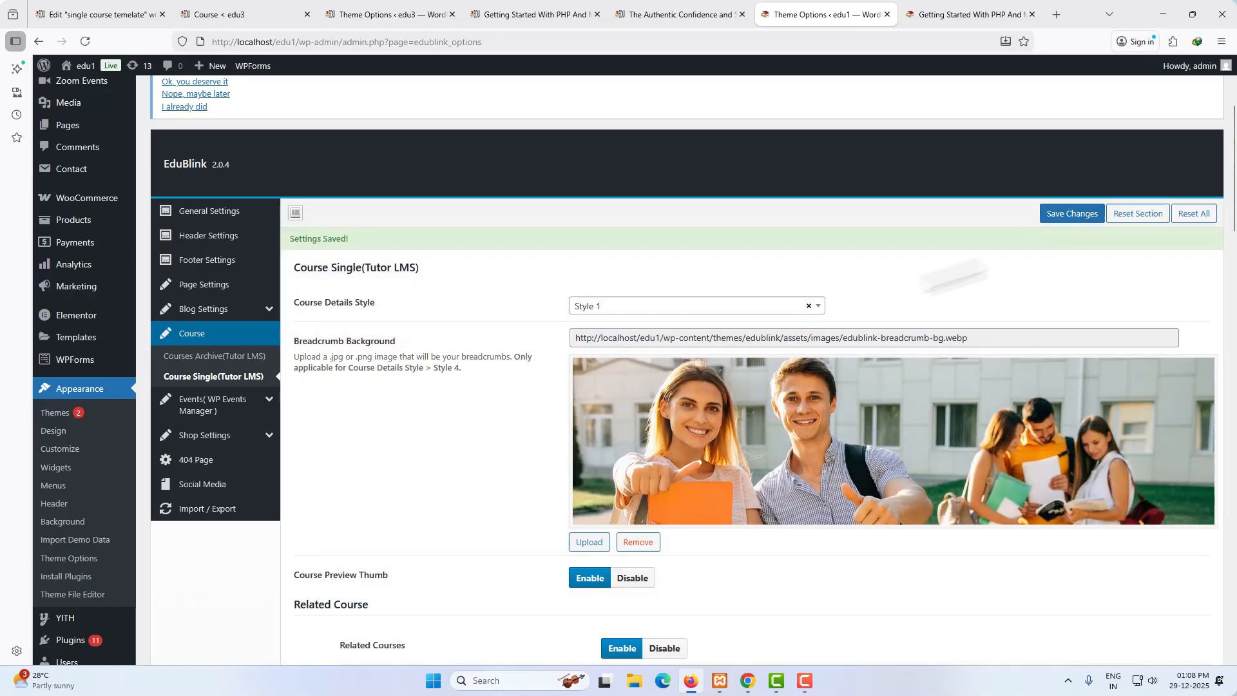
Reload the edu1 PHP and MySQL course page and review its layout from header to course content.
click(973, 14)
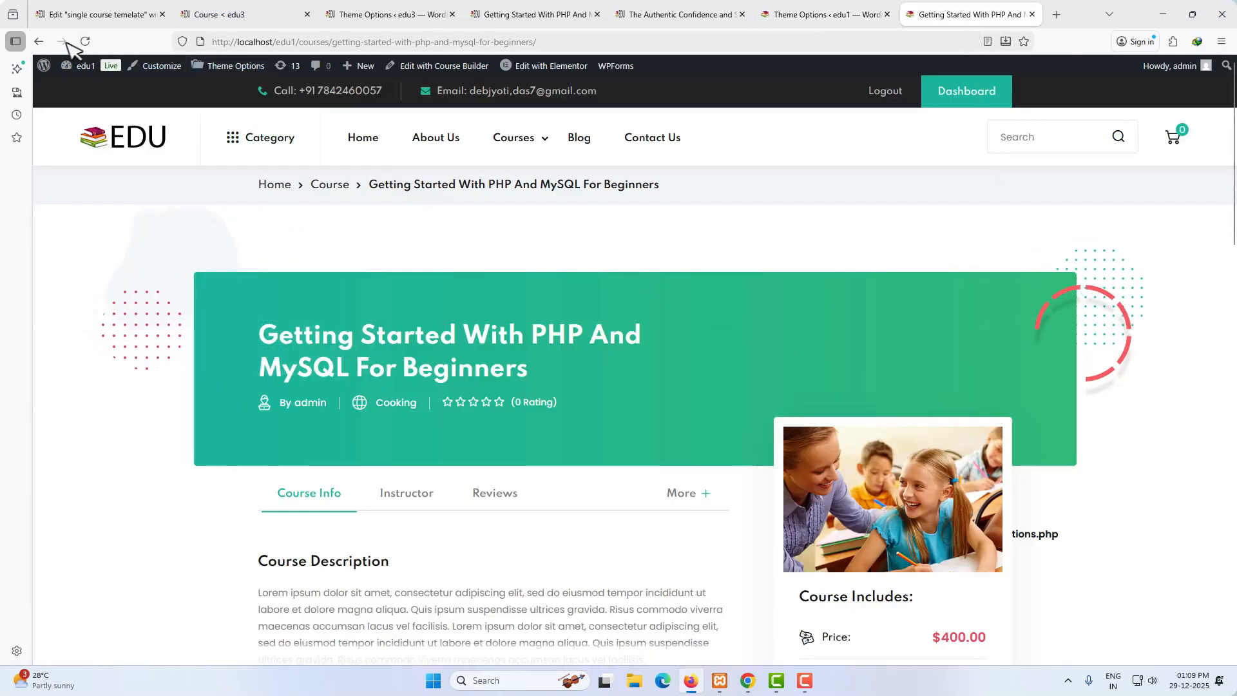
click(85, 41)
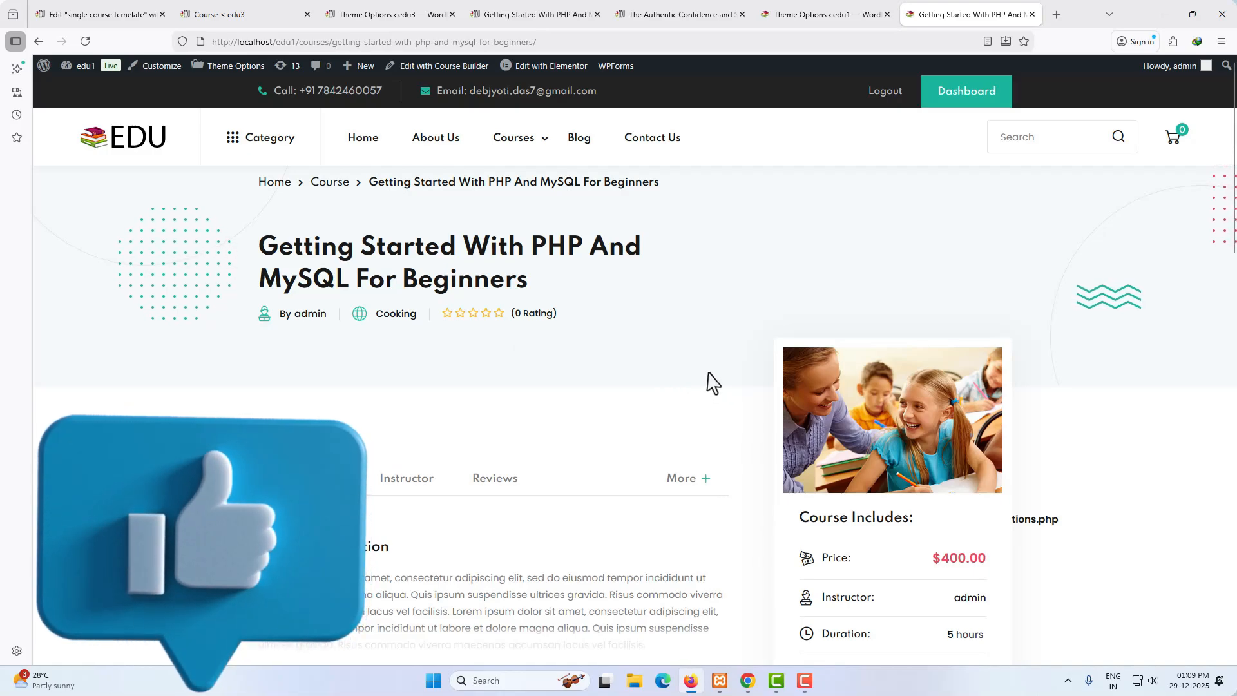
scroll(710, 381, down, 6)
scroll(709, 381, up, 7)
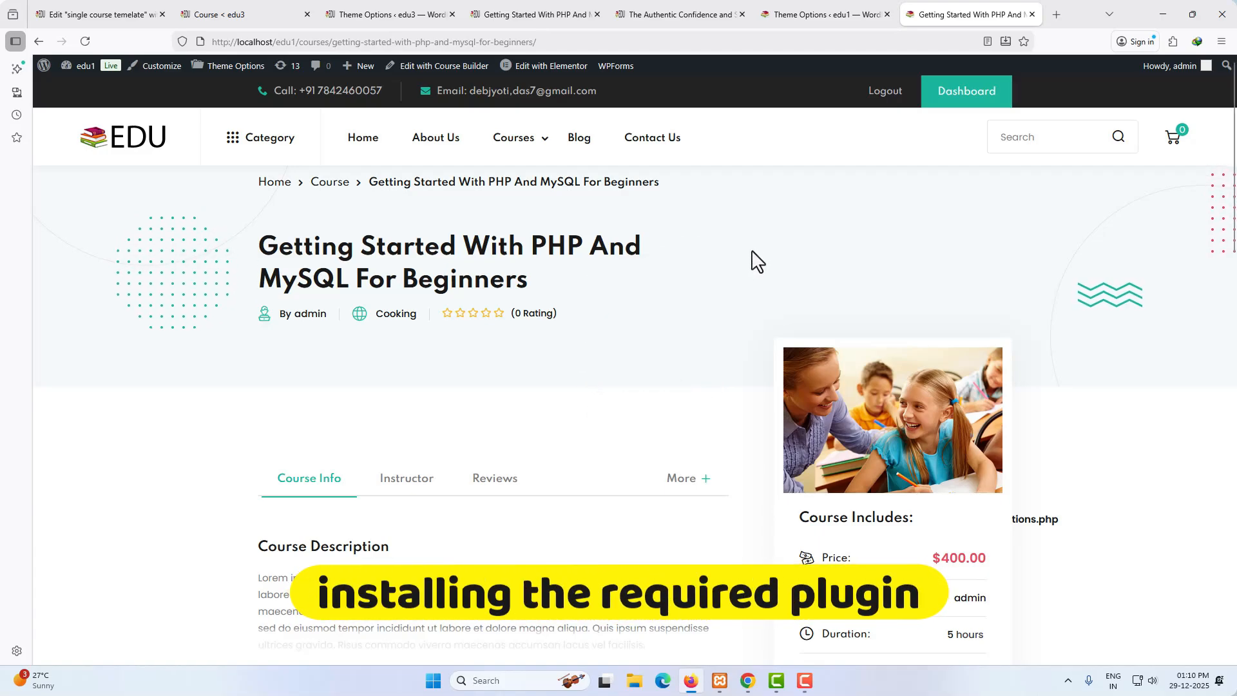
Open edu1's installed plugins list and look through it for Elementor, Tutor LMS and Tutor LMS Pro.
click(821, 14)
scroll(660, 390, down, 3)
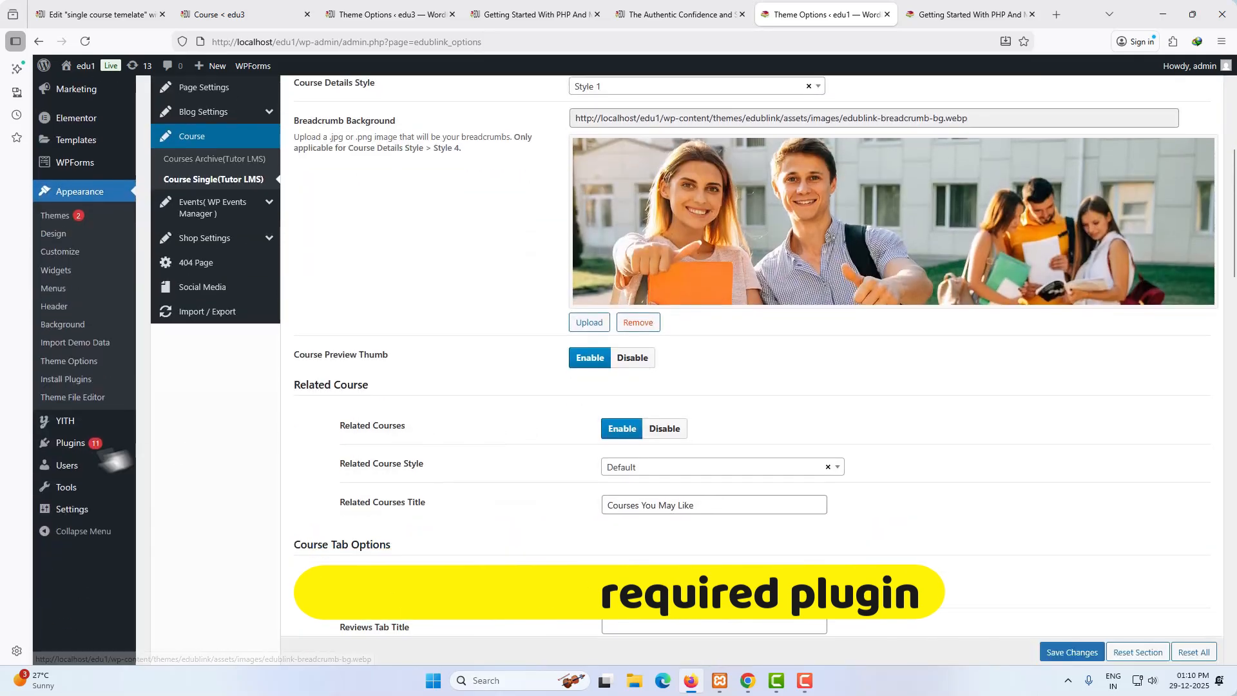
click(64, 451)
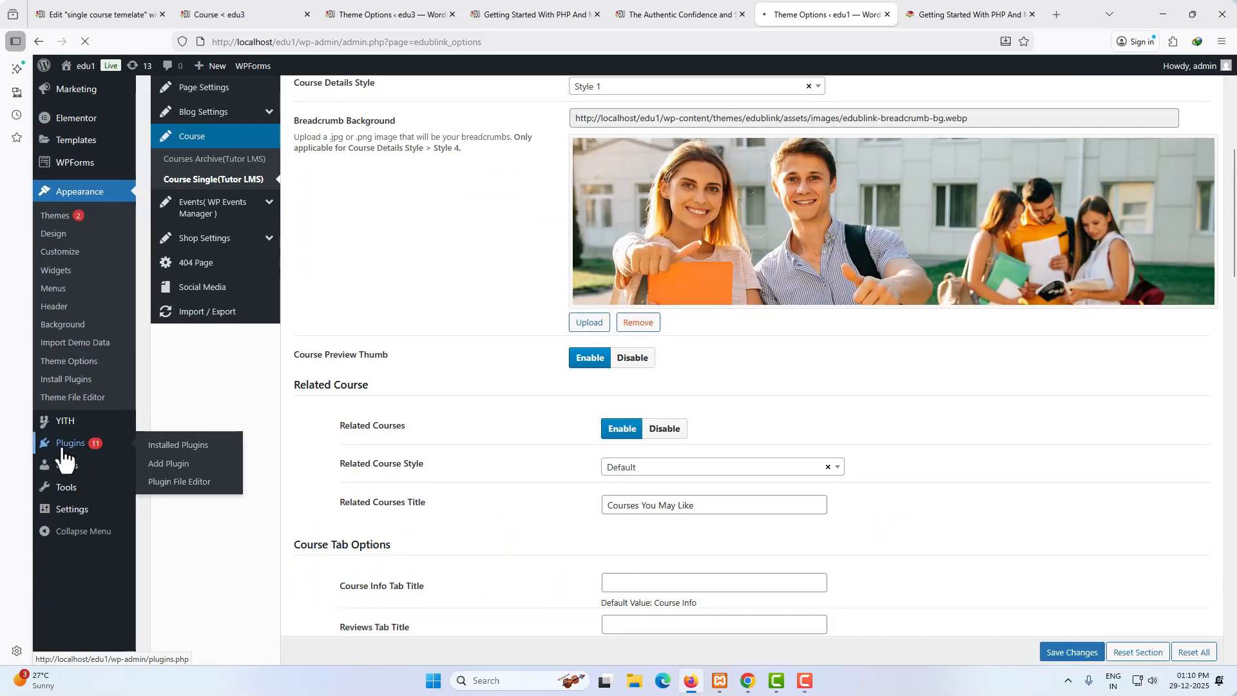
scroll(257, 341, down, 3)
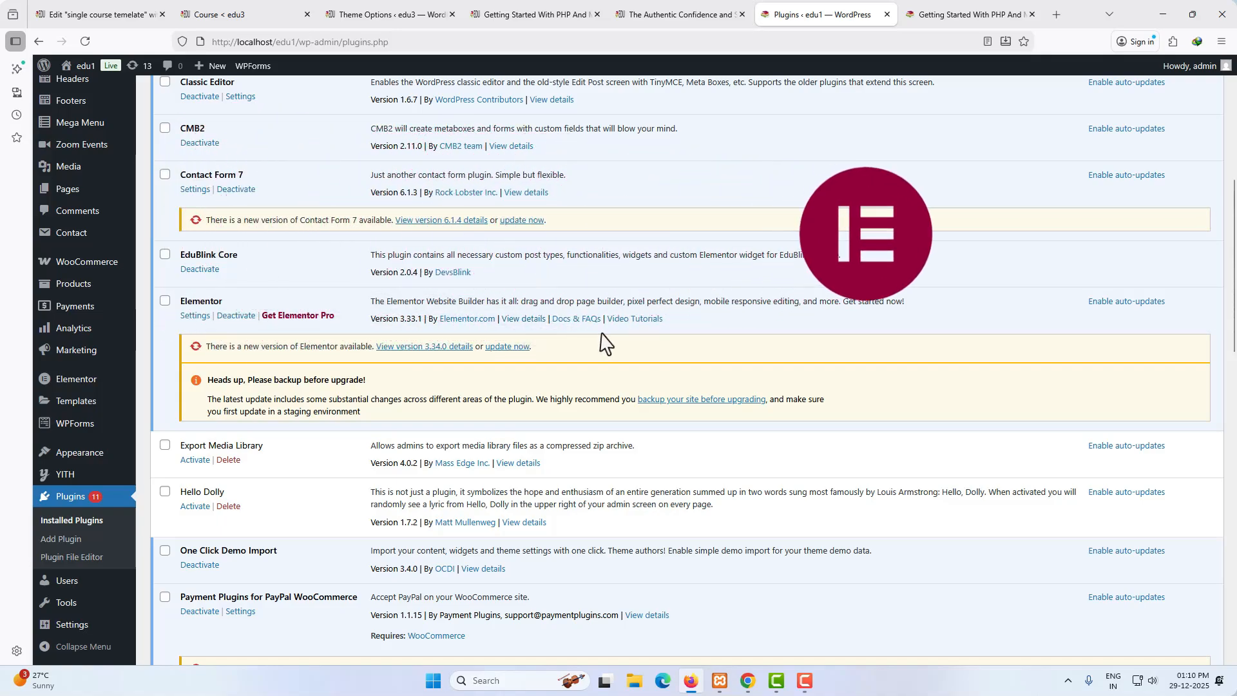
scroll(604, 342, down, 8)
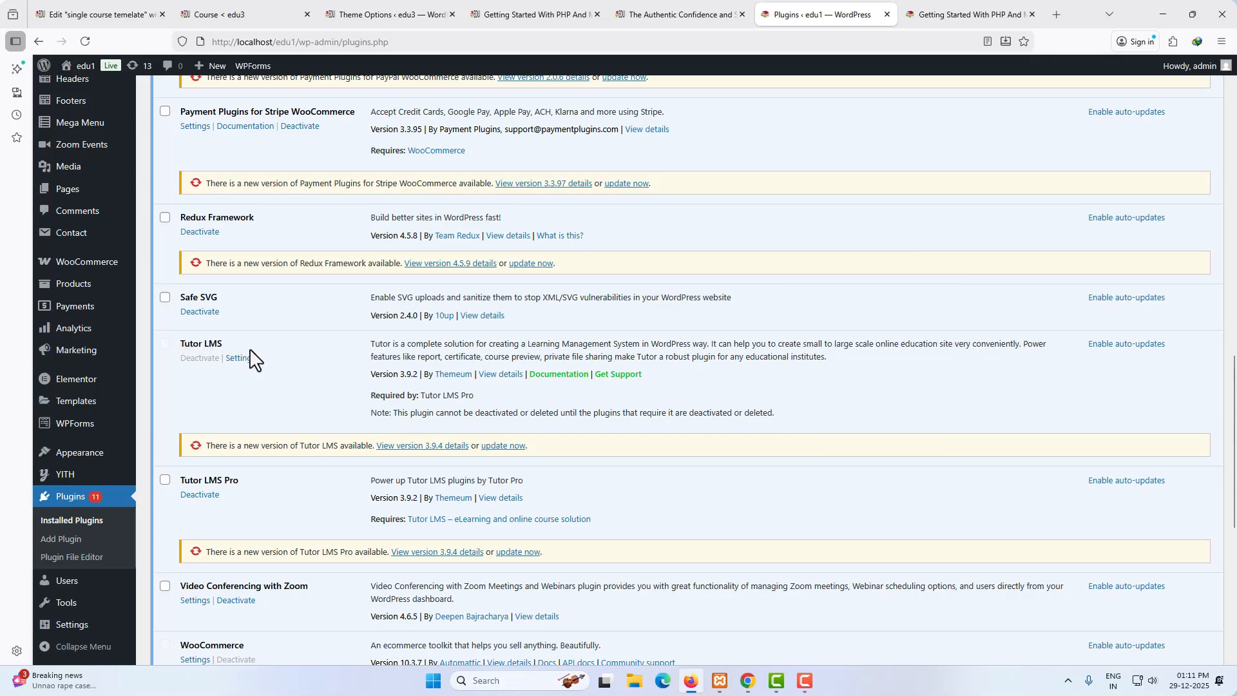
Search the plugin directory for Tutor LMS Elementor Addons, then install and activate that plugin.
click(70, 542)
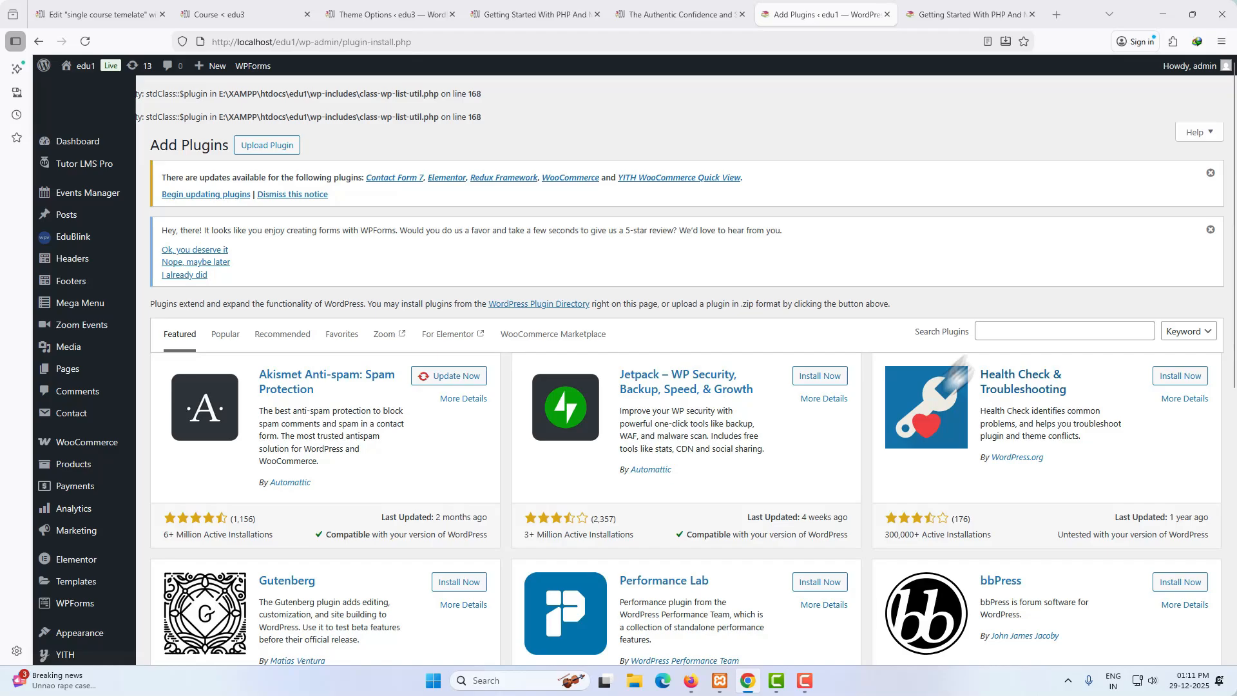
click(995, 331)
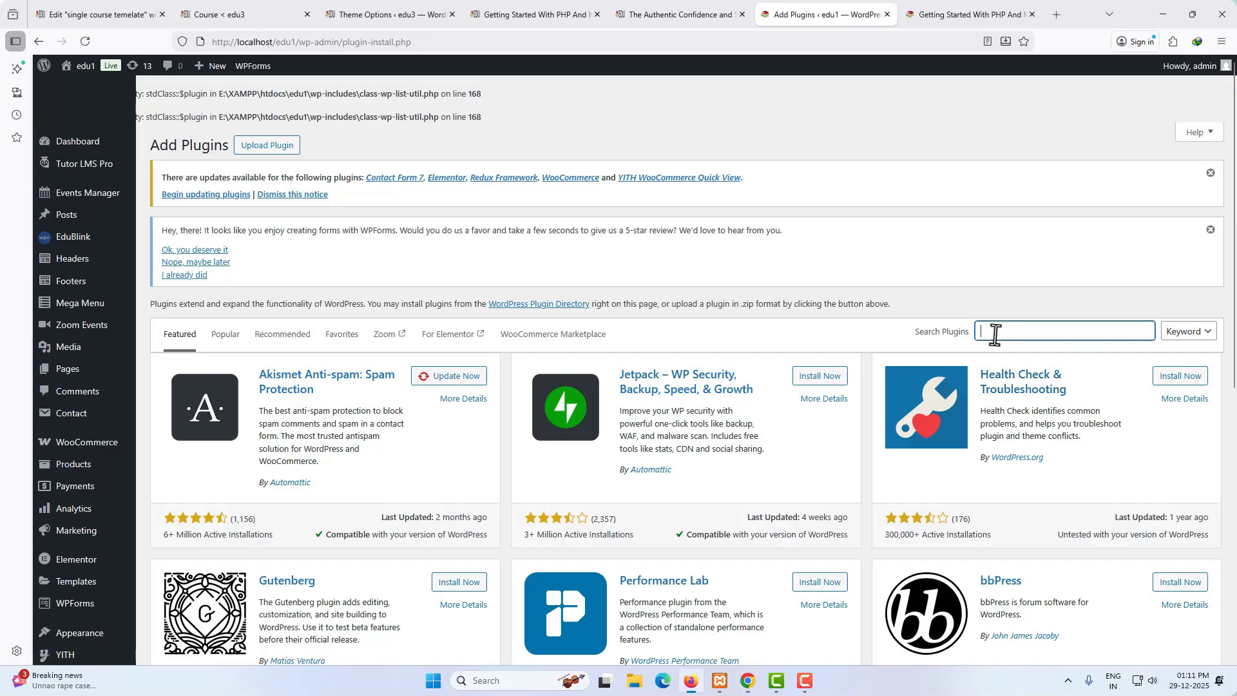
text(Tutor LMS Elementor Addons)
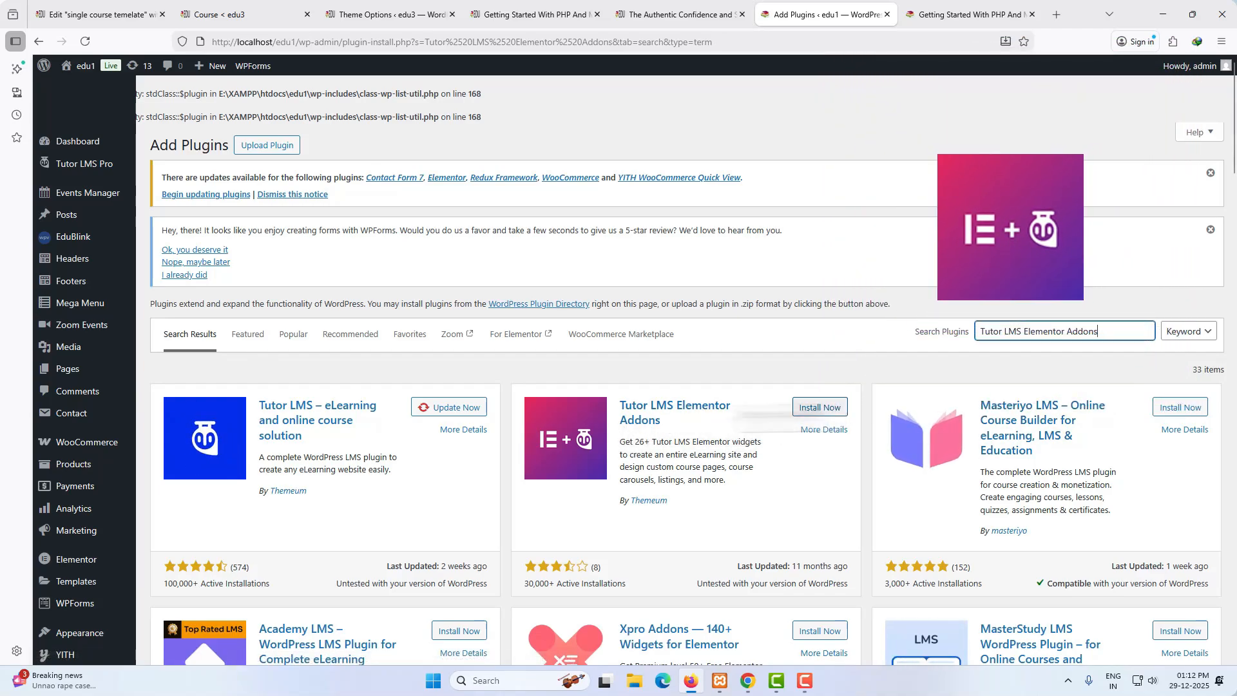
click(831, 408)
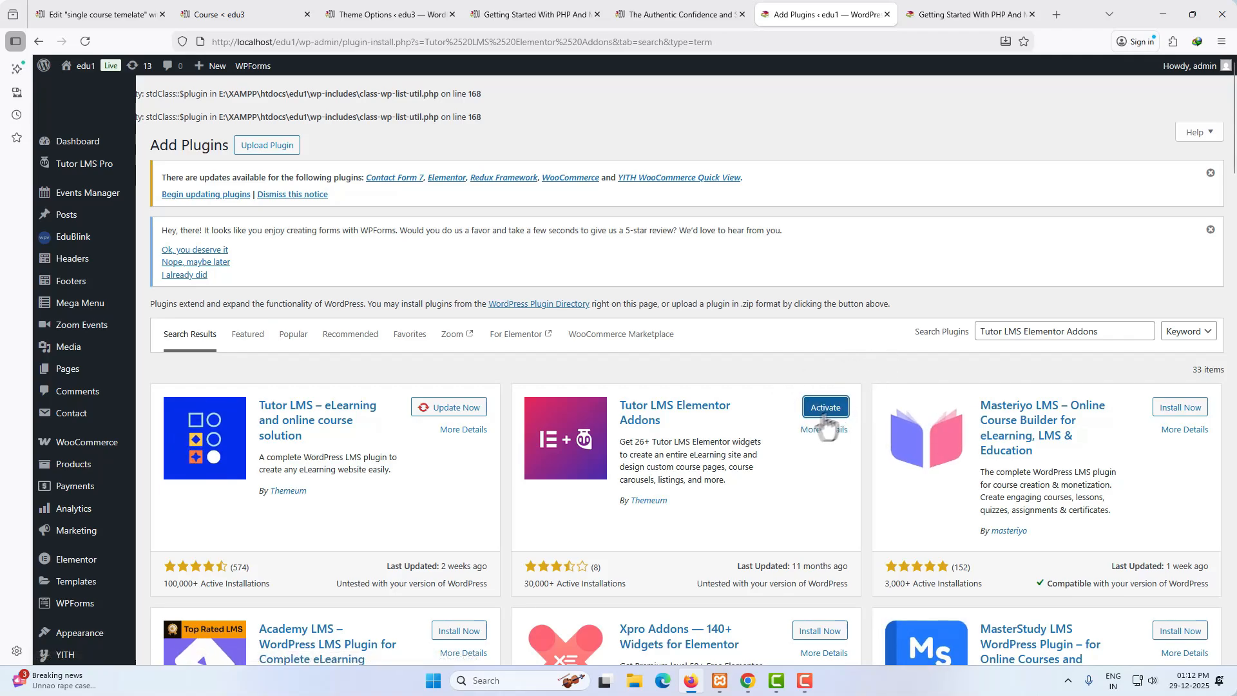
click(833, 416)
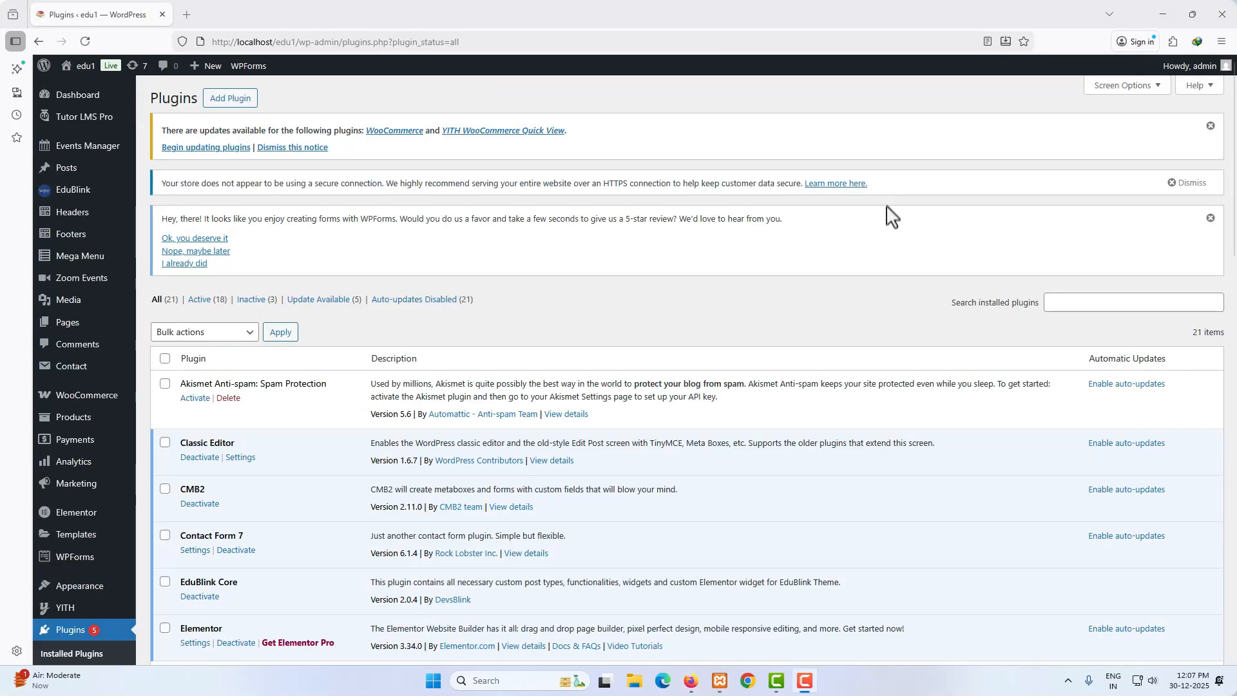
Check the installed plugins list for the Tutor LMS Elementor Addons entry.
scroll(889, 213, down, 10)
scroll(889, 215, down, 8)
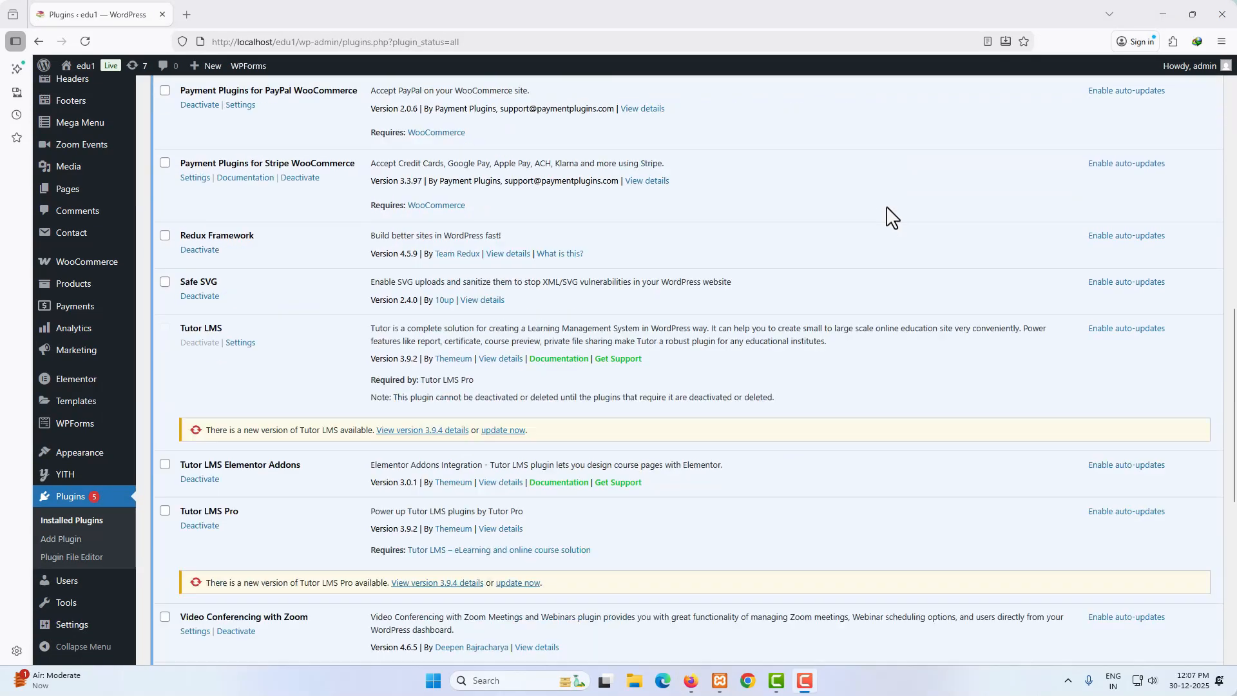
scroll(888, 225, up, 5)
scroll(889, 234, up, 8)
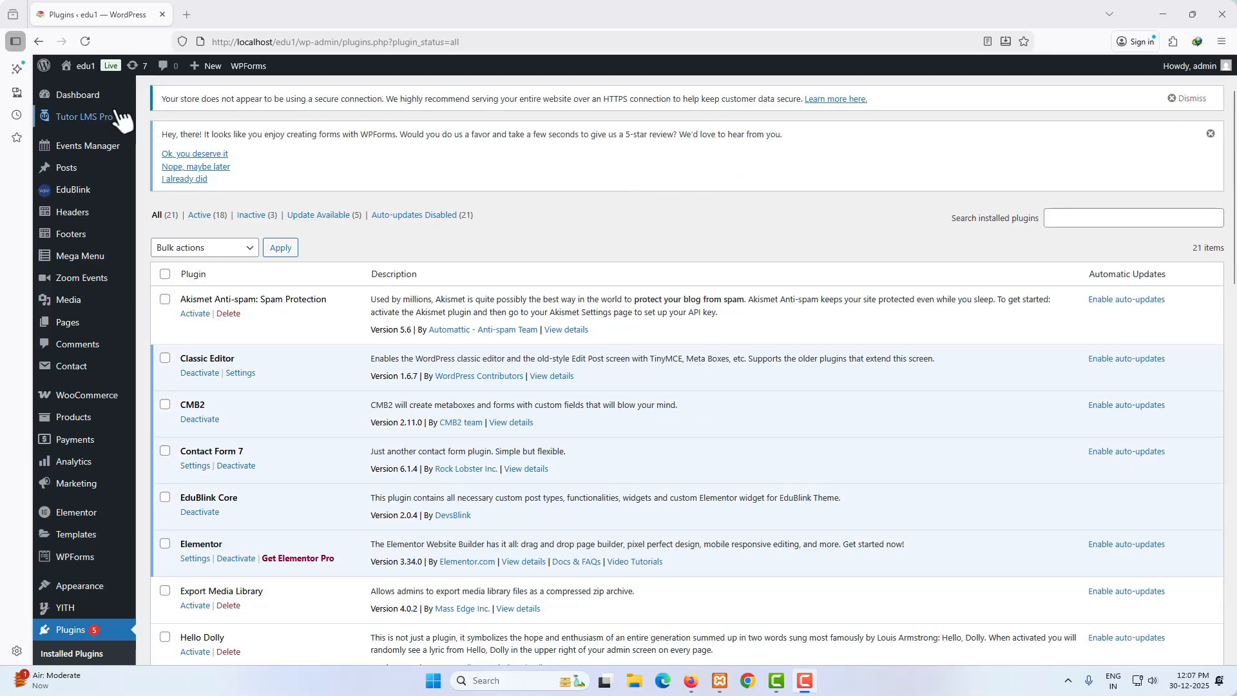
Open the Tutor LMS Pro course list and look through the existing courses.
mouse_move(95, 118)
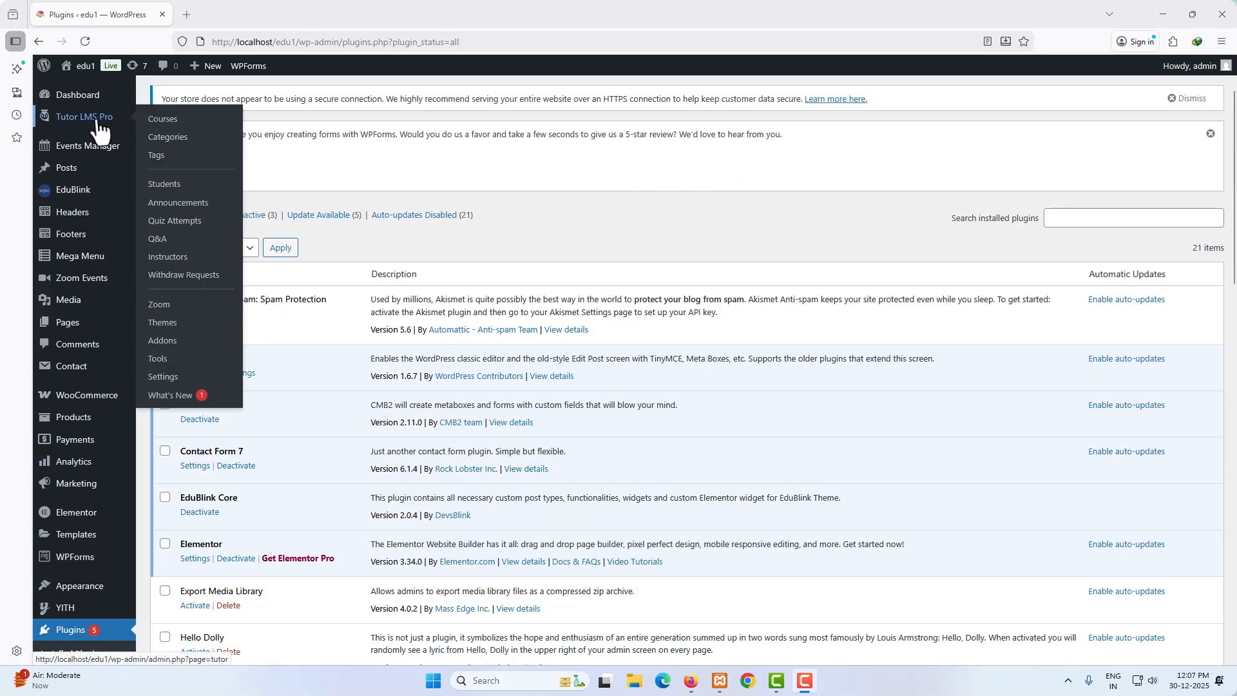
click(169, 121)
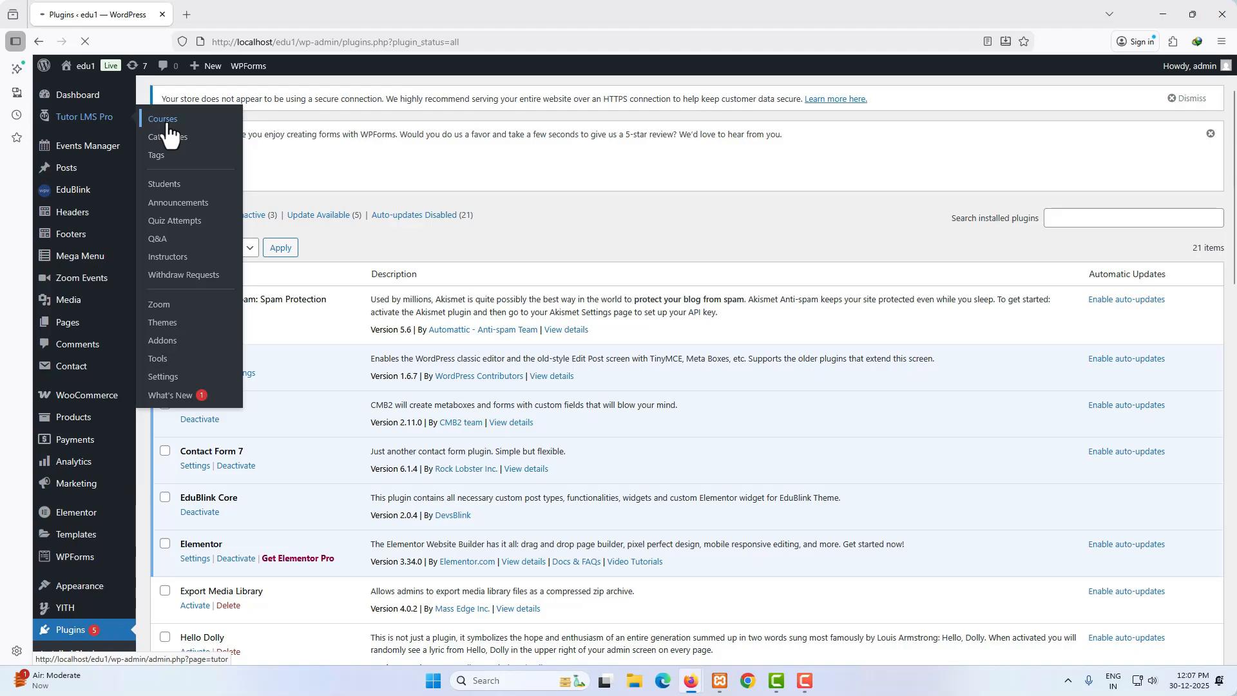
scroll(589, 361, down, 5)
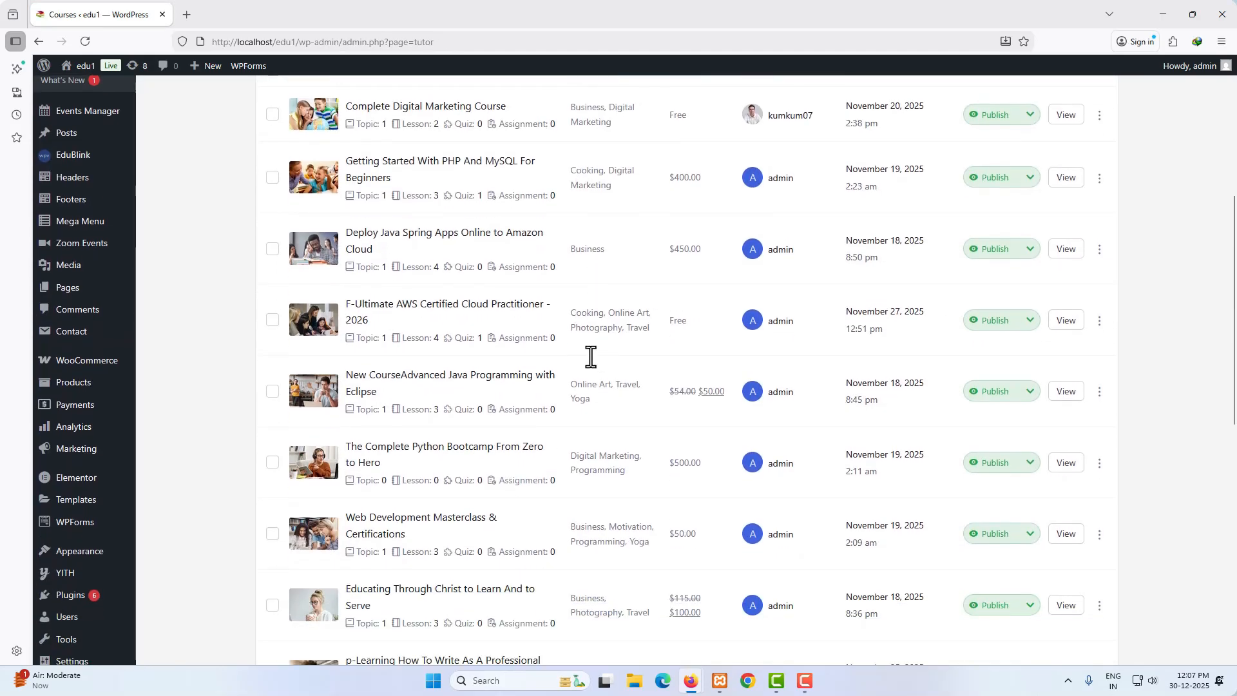
scroll(591, 356, down, 5)
scroll(591, 361, down, 4)
scroll(589, 359, up, 15)
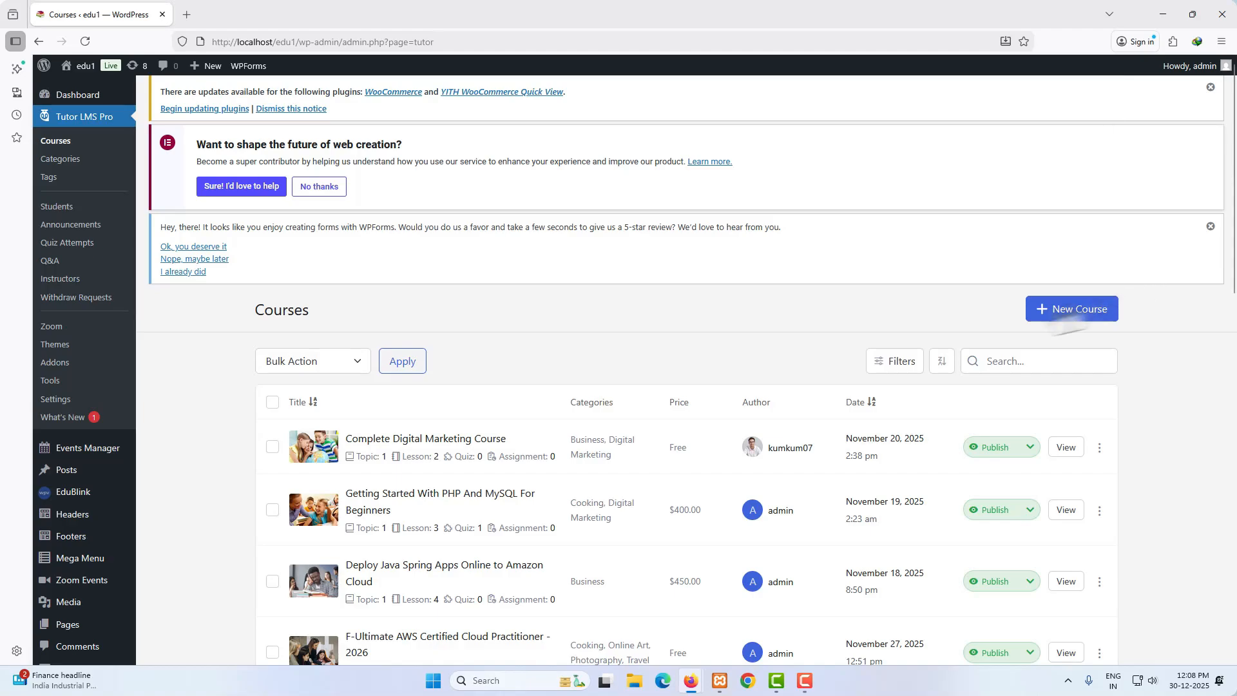
scroll(911, 373, down, 3)
scroll(911, 373, up, 3)
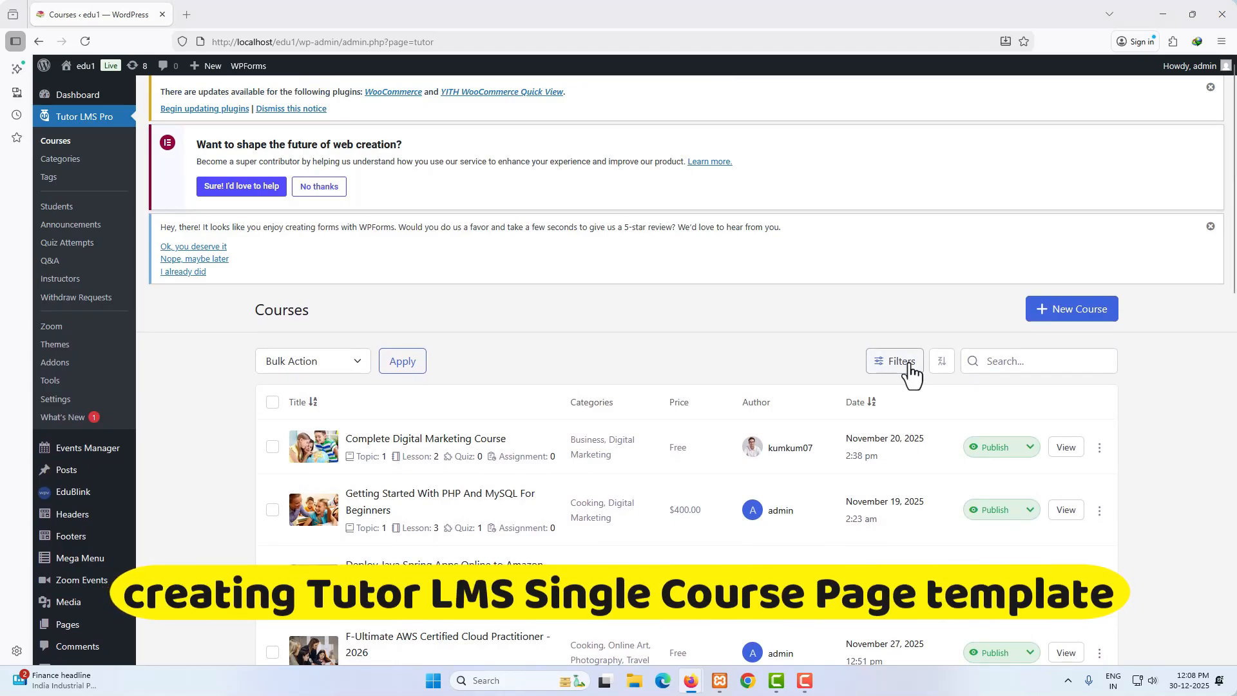
scroll(96, 257, down, 6)
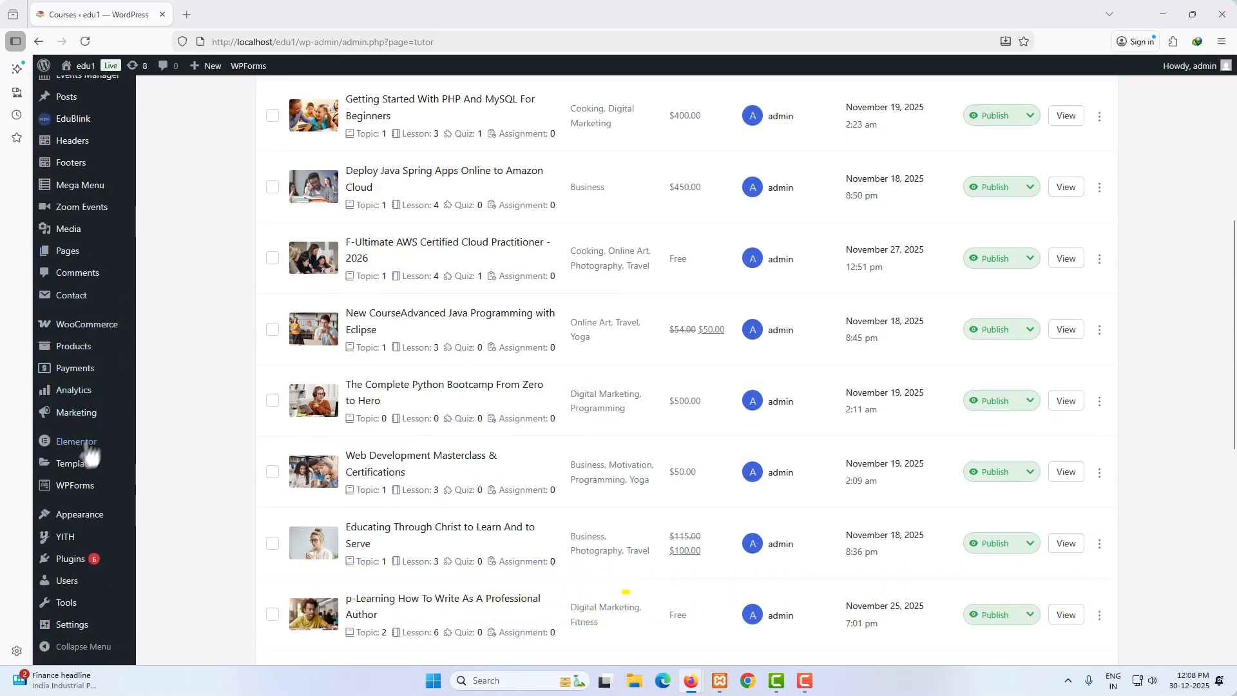
Create a new Elementor template of type Page as a Tutor LMS Single Course Template, named "single course temelate".
mouse_move(54, 471)
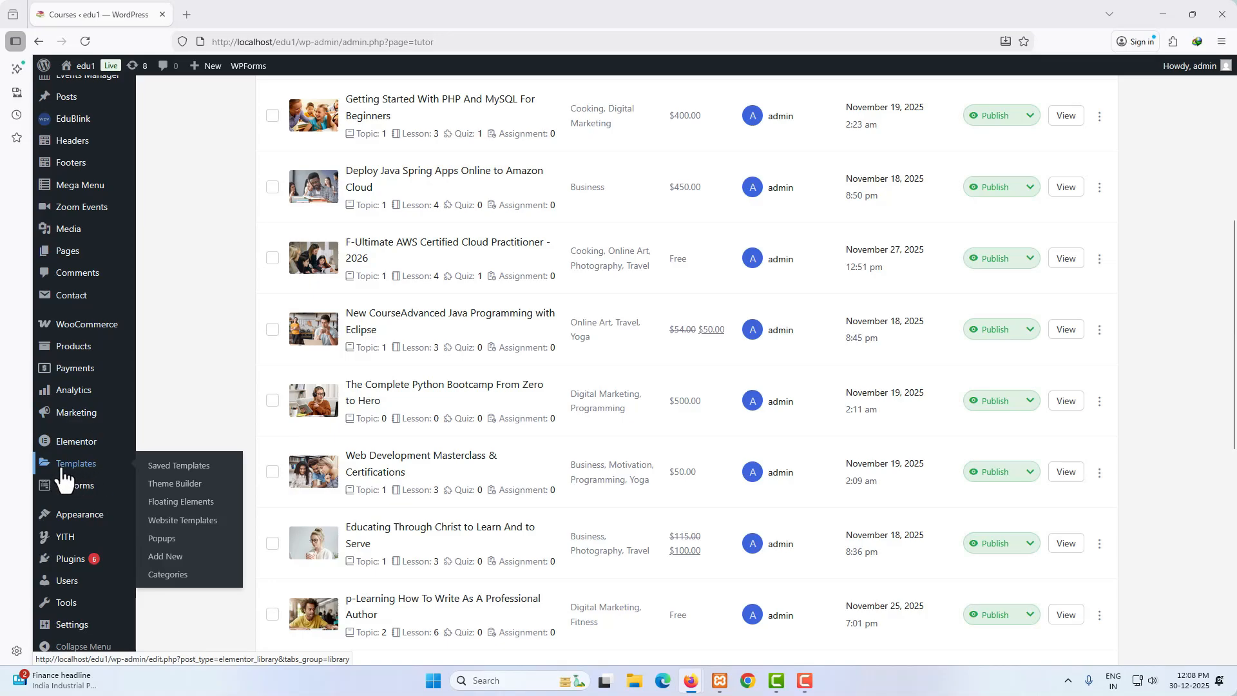
click(165, 557)
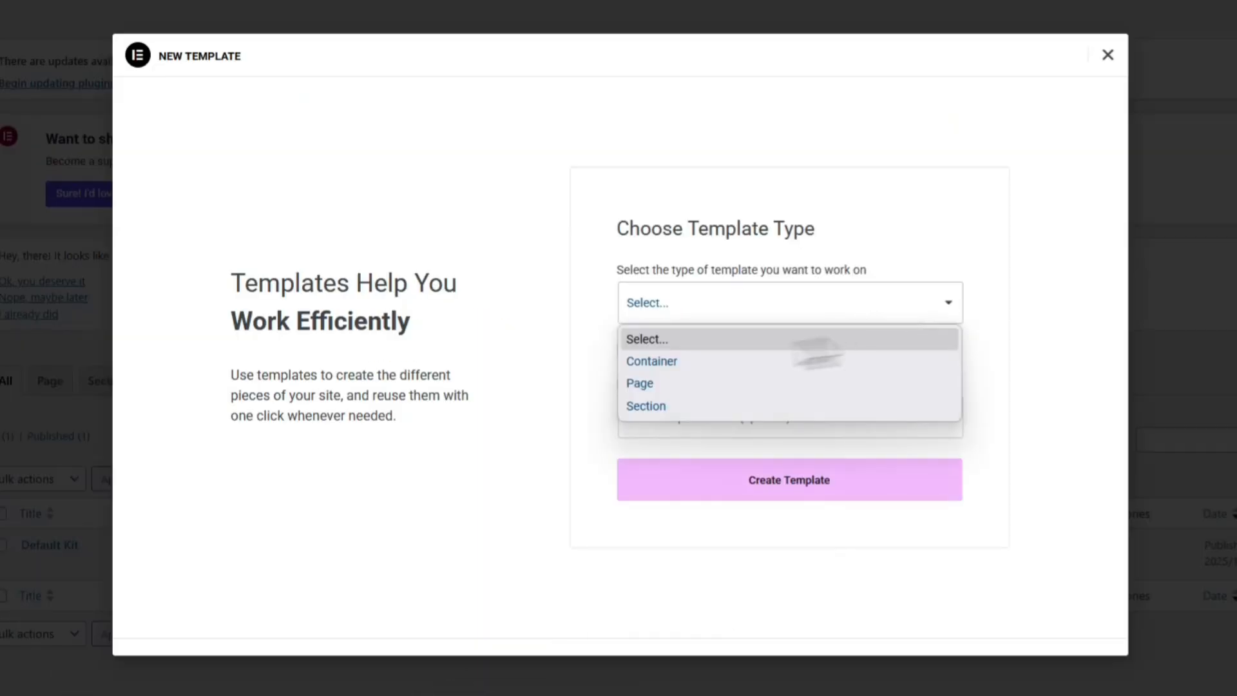
click(640, 383)
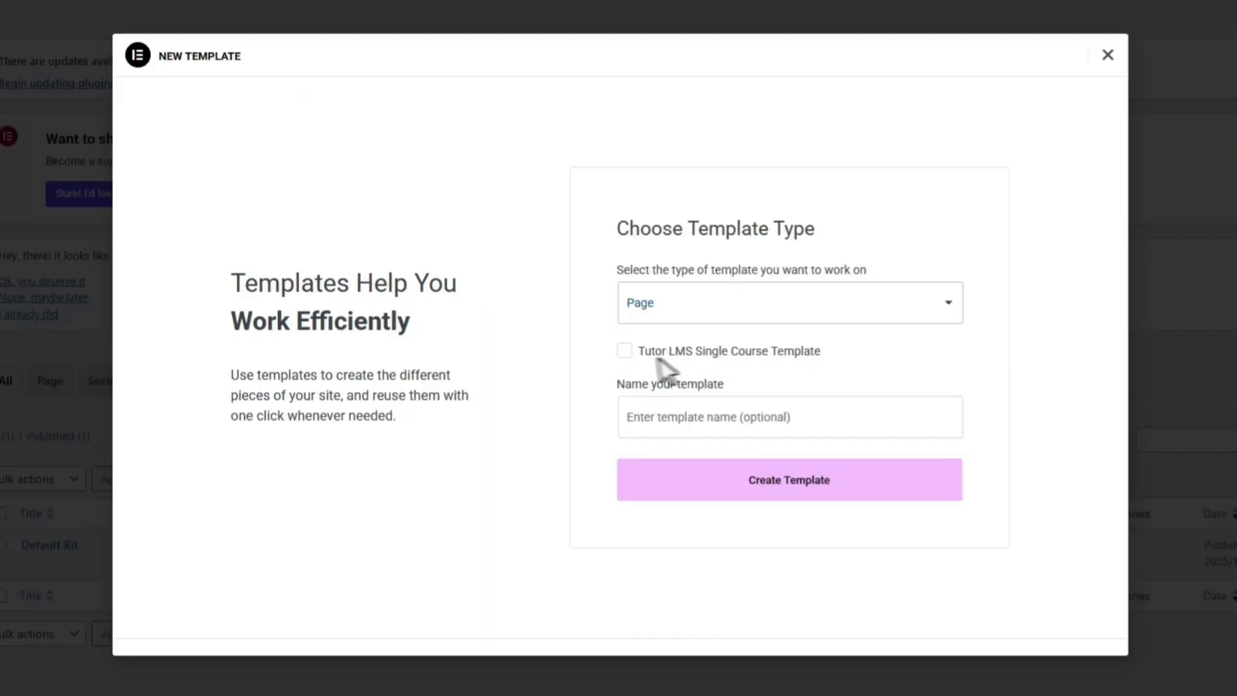
click(624, 352)
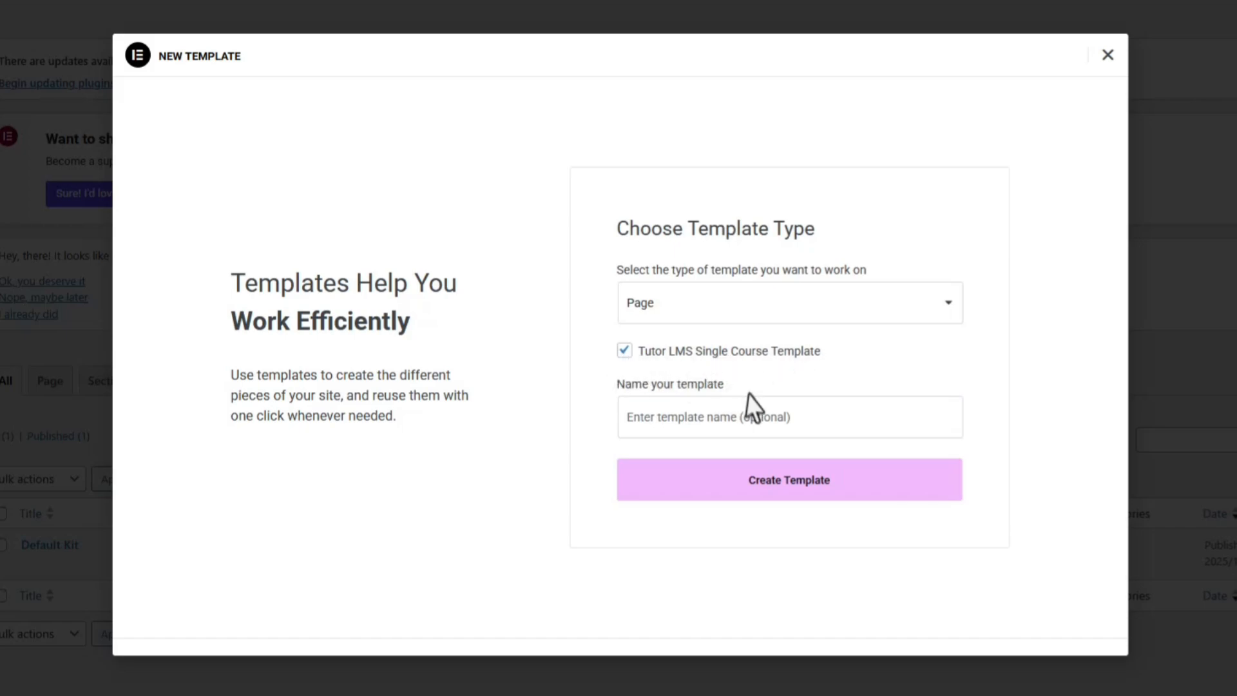
text(single course temelate)
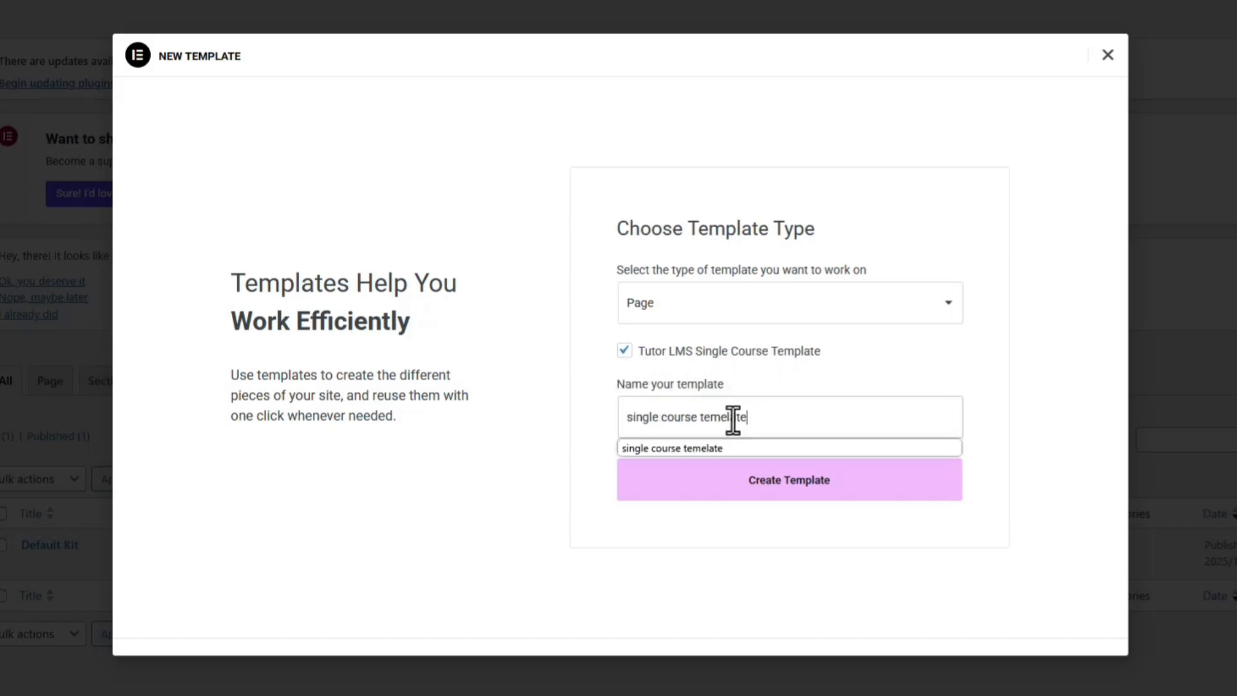
click(740, 559)
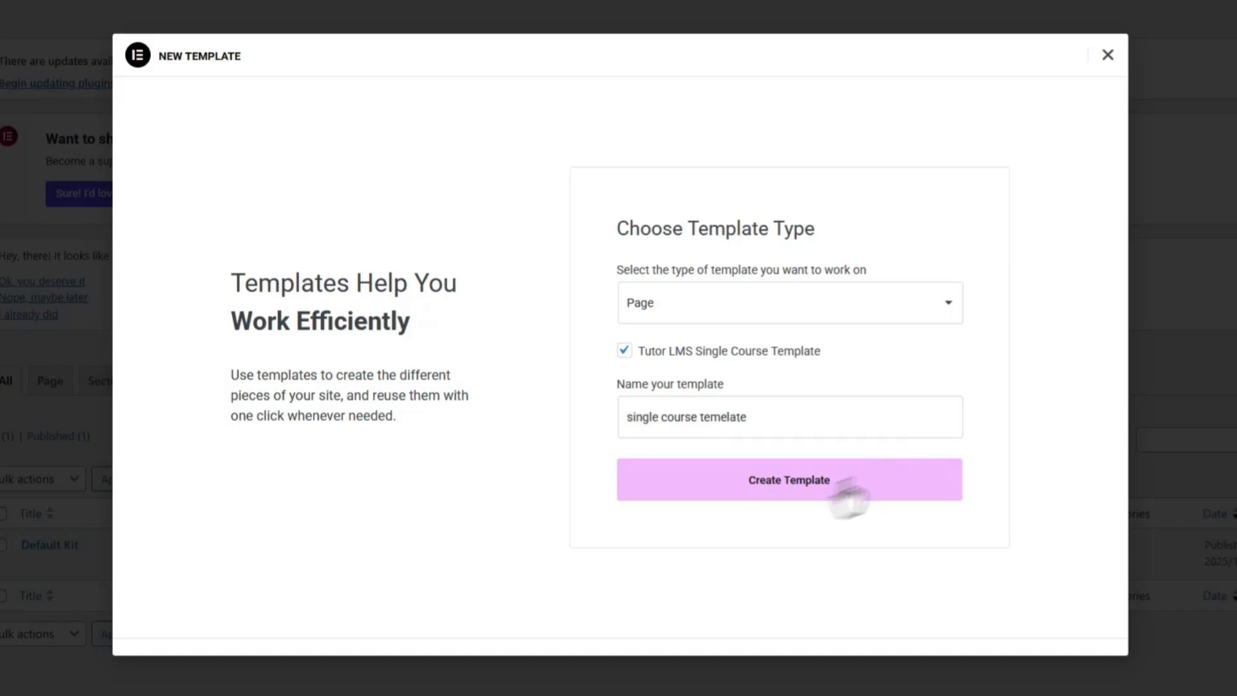
click(760, 488)
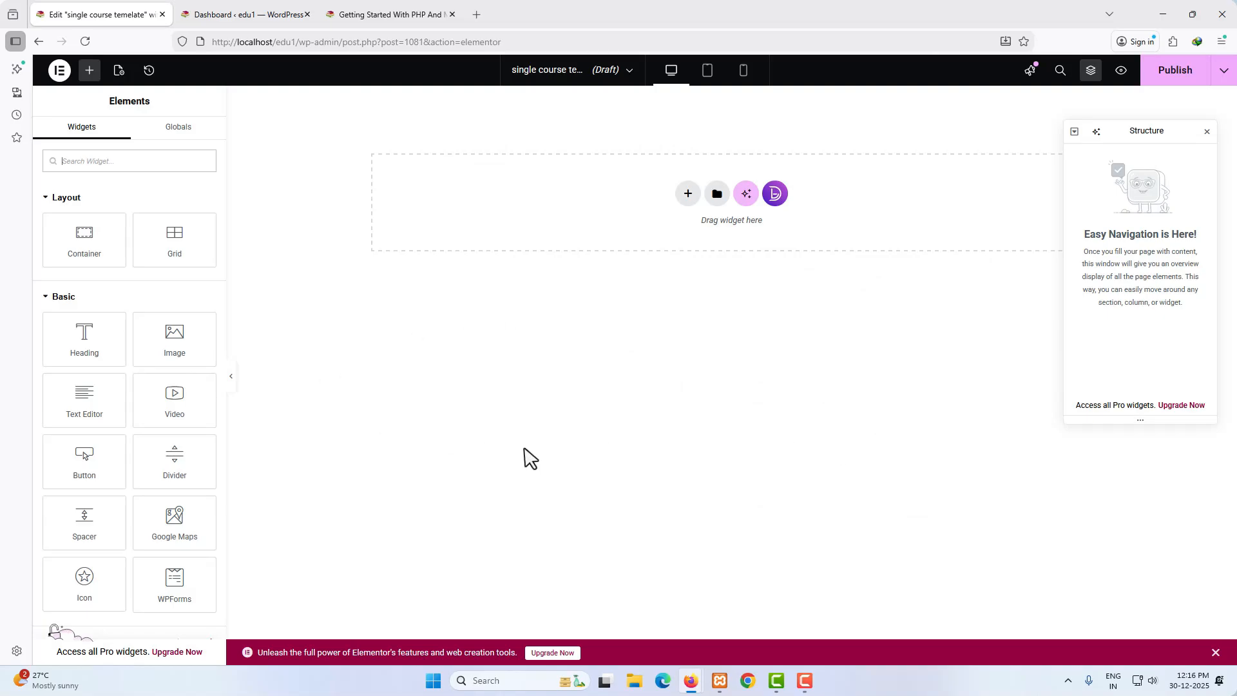
Review the existing layout of the Getting Started With PHP And MySQL For Beginners course page, and return to the template editor.
click(391, 14)
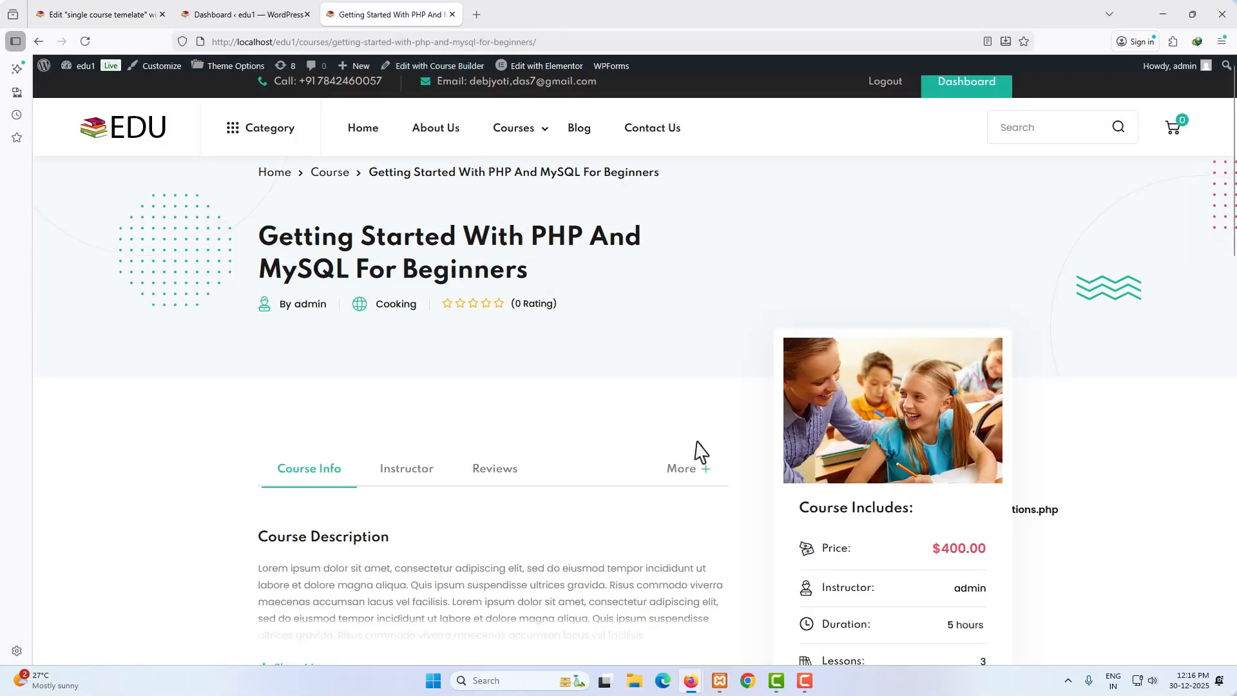
scroll(698, 450, down, 5)
scroll(699, 450, up, 7)
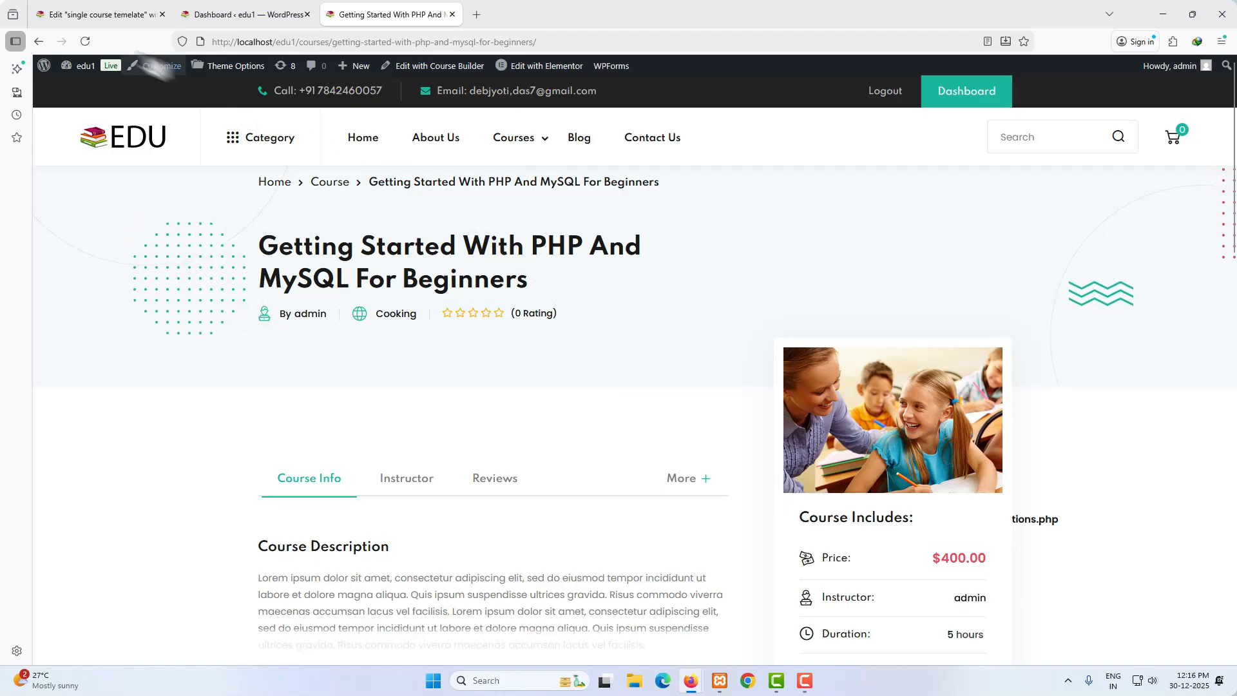
click(90, 24)
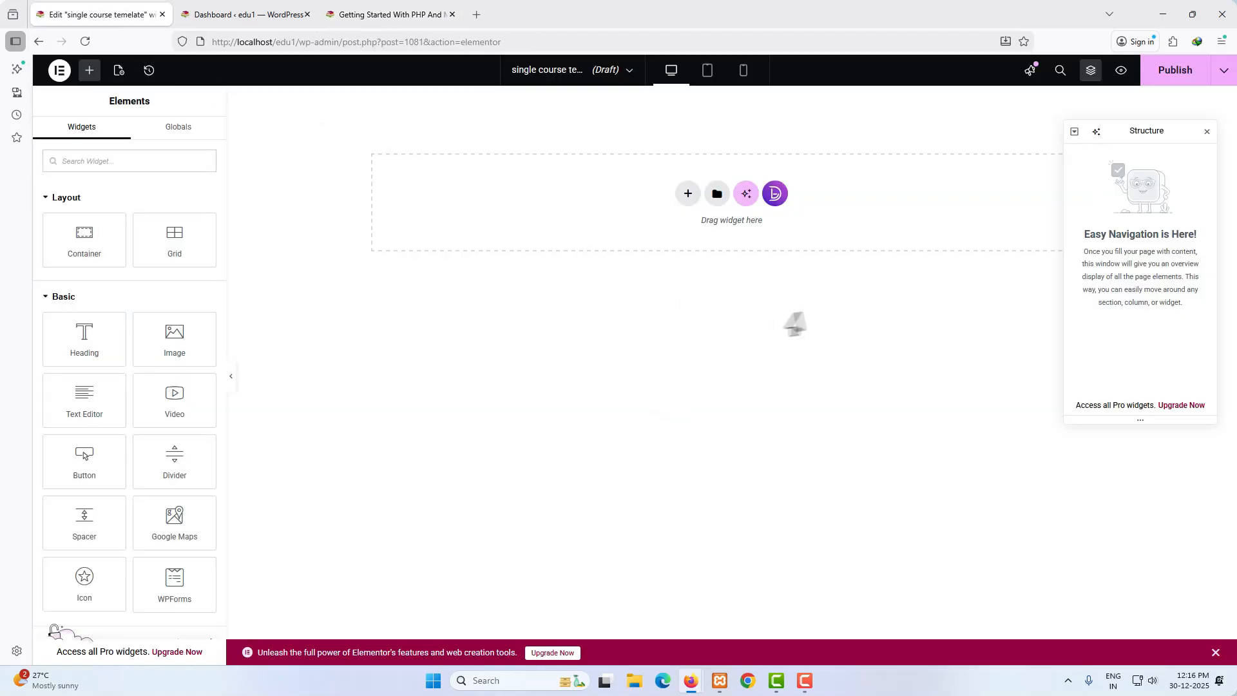
Add a Flexbox container with the single-column, downward-direction structure to the empty template.
click(687, 195)
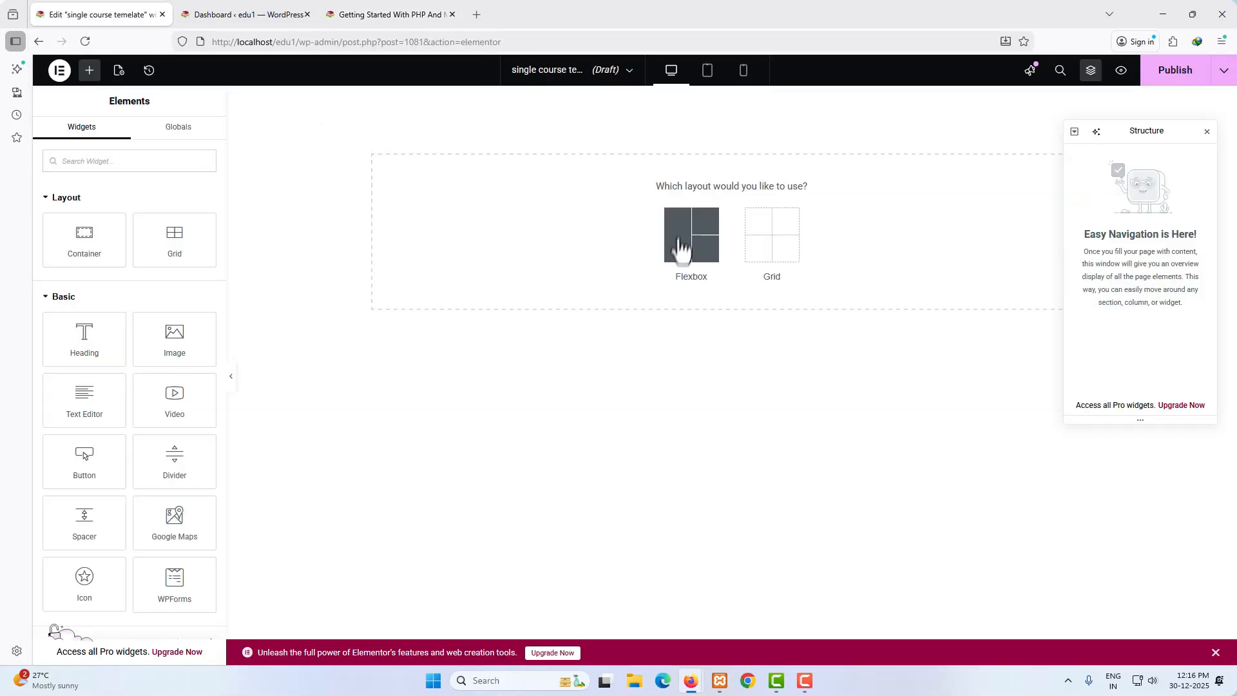
click(680, 248)
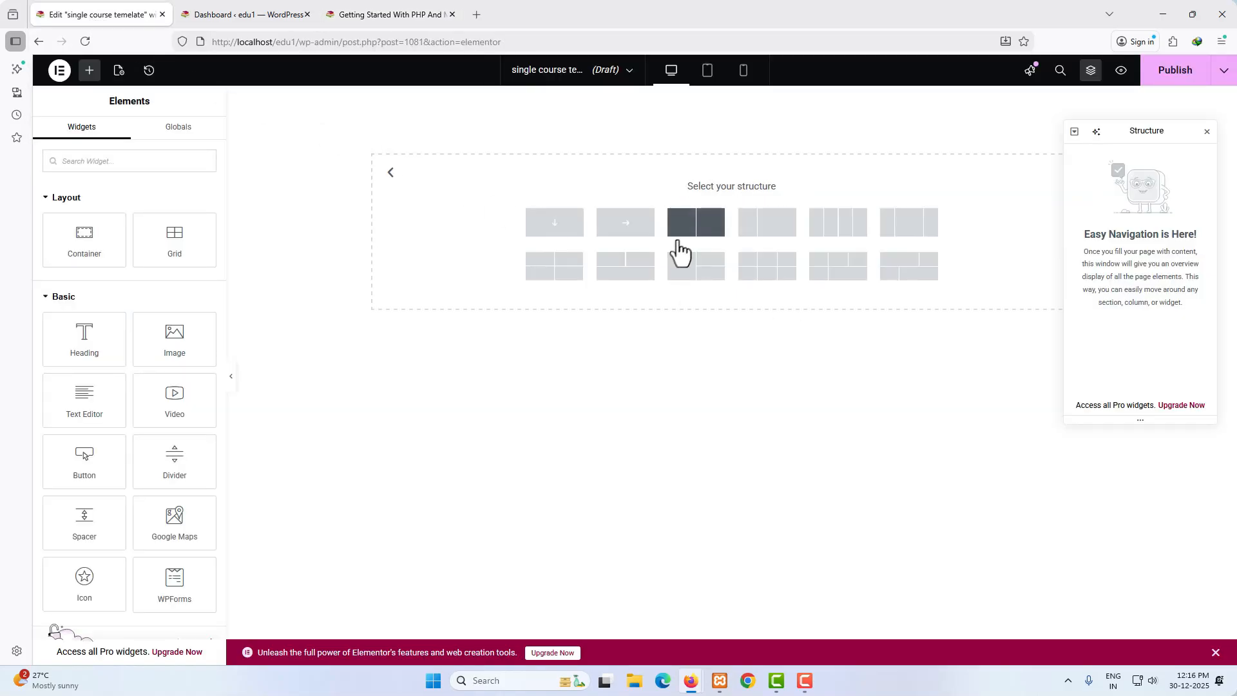
click(555, 225)
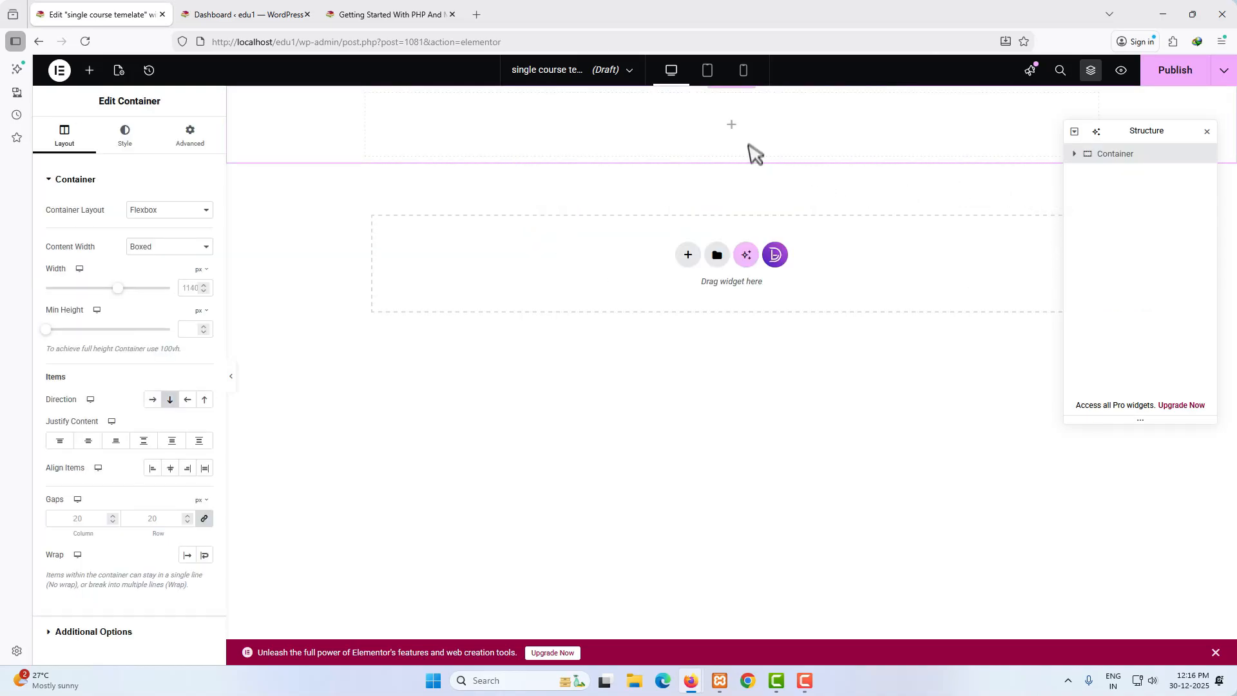
Nest a new container inside the outer container and set its width to 60%.
click(732, 126)
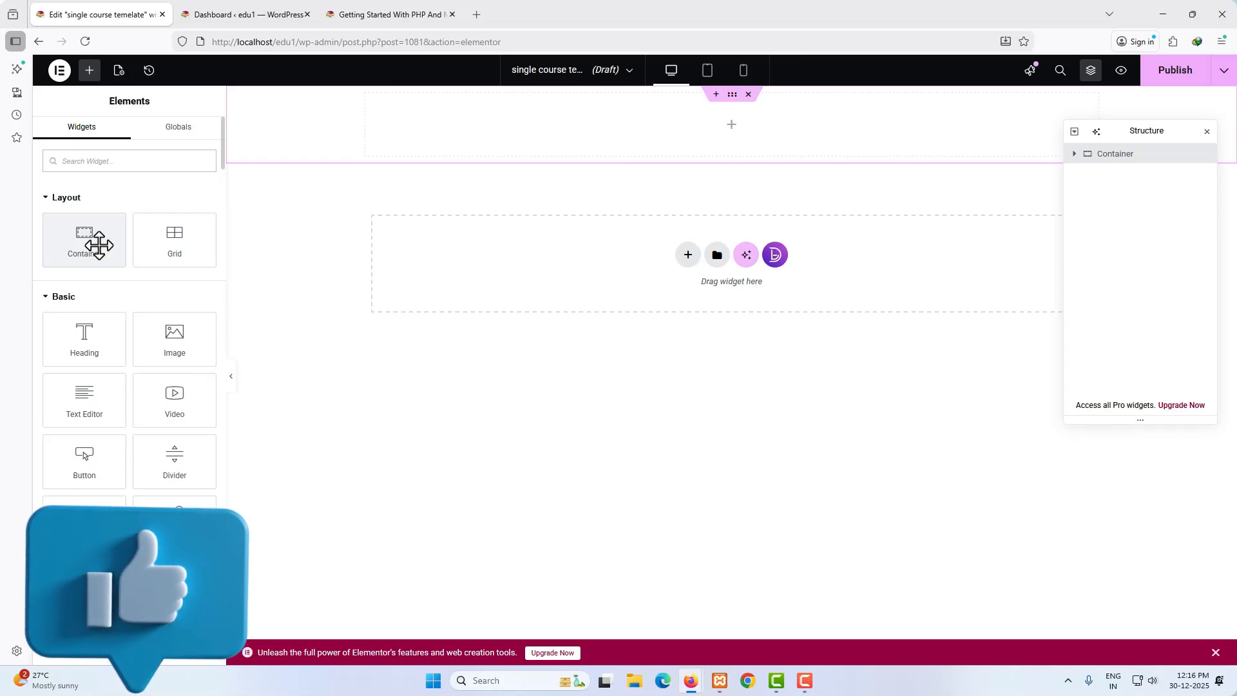
drag(98, 243, 632, 136)
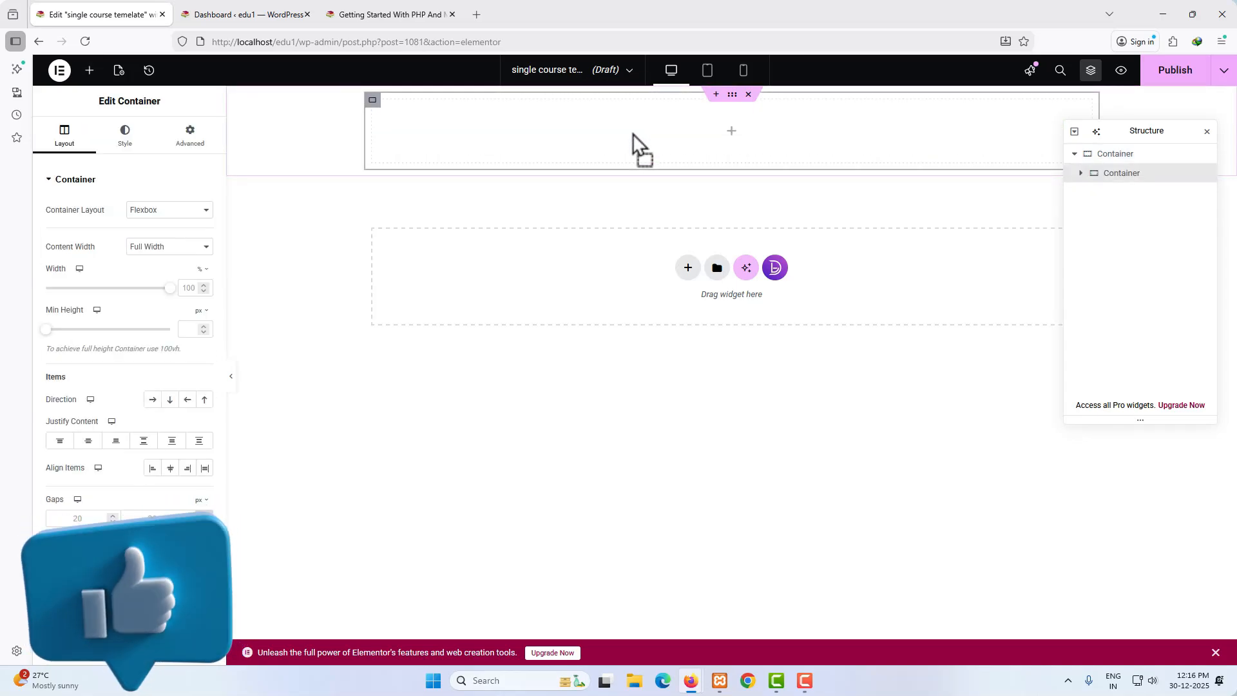
click(187, 291)
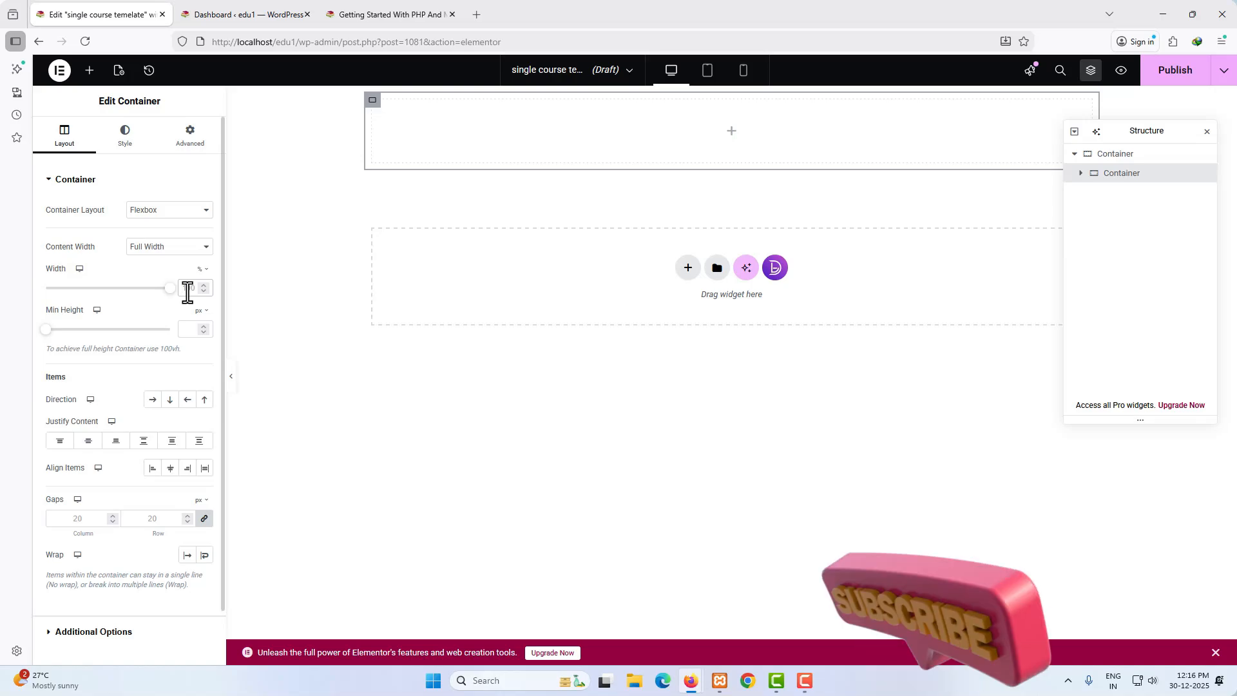
text(60)
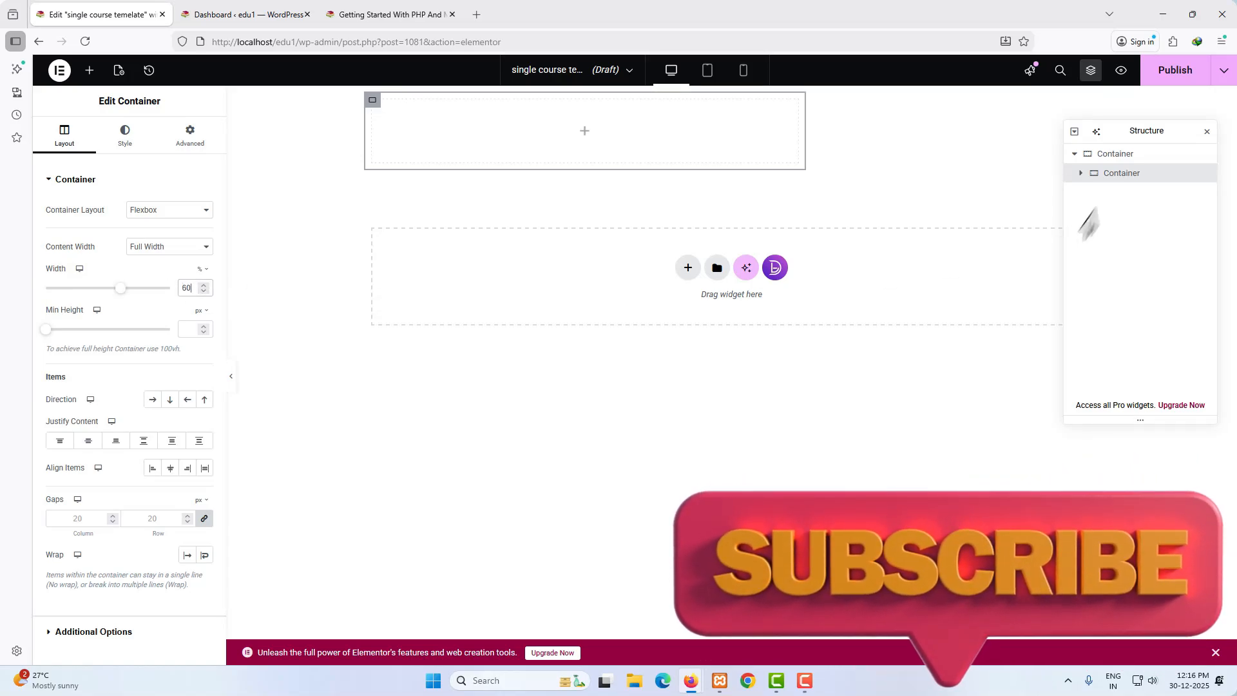
Duplicate the inner container with the copy's width set to 40%, and set the outer container's direction to a horizontal row.
right_click(1104, 176)
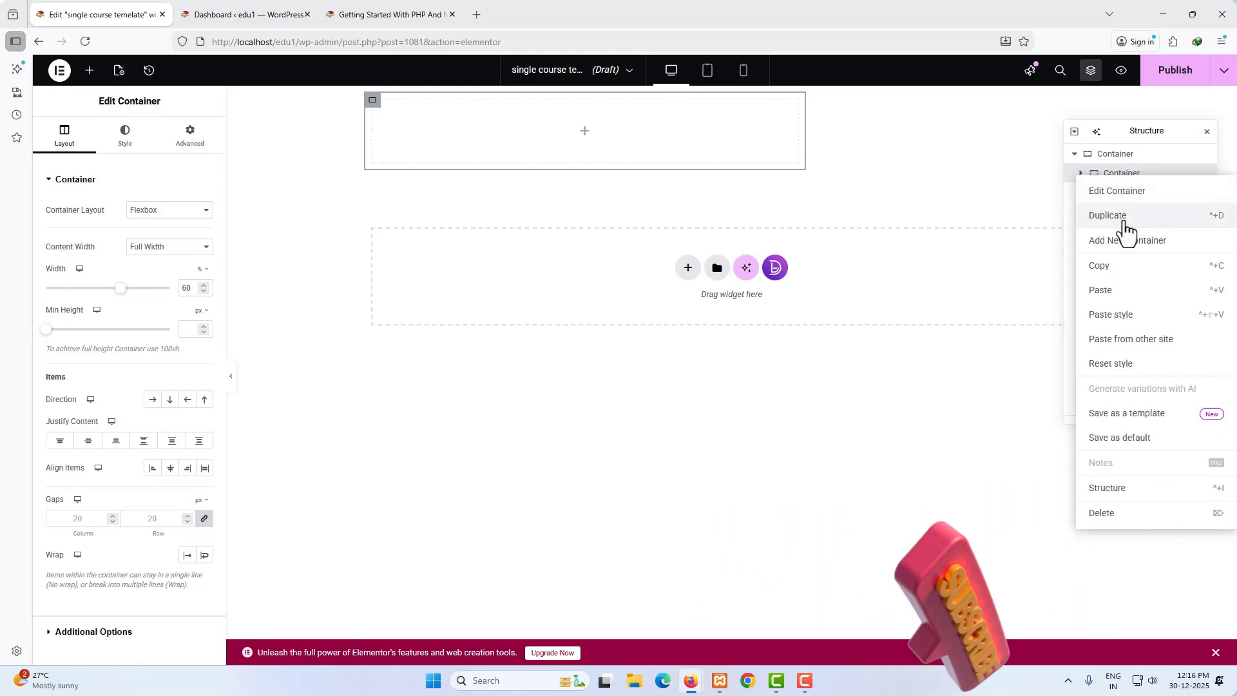
click(1124, 221)
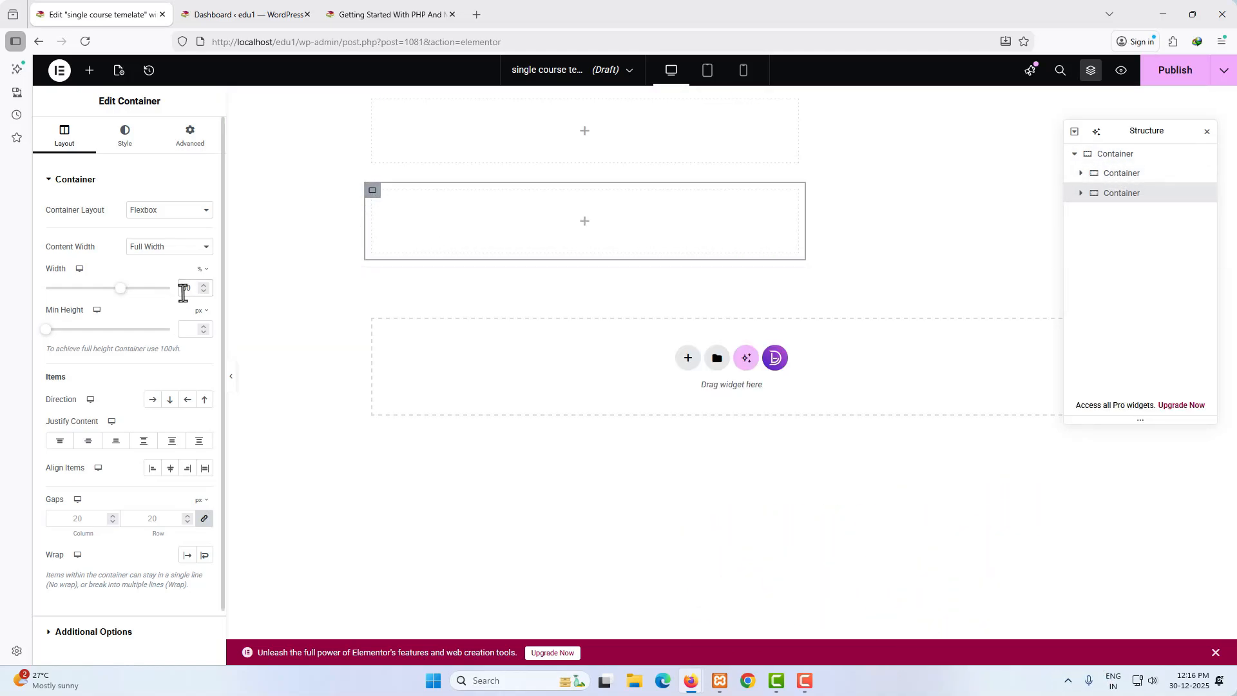
text(40)
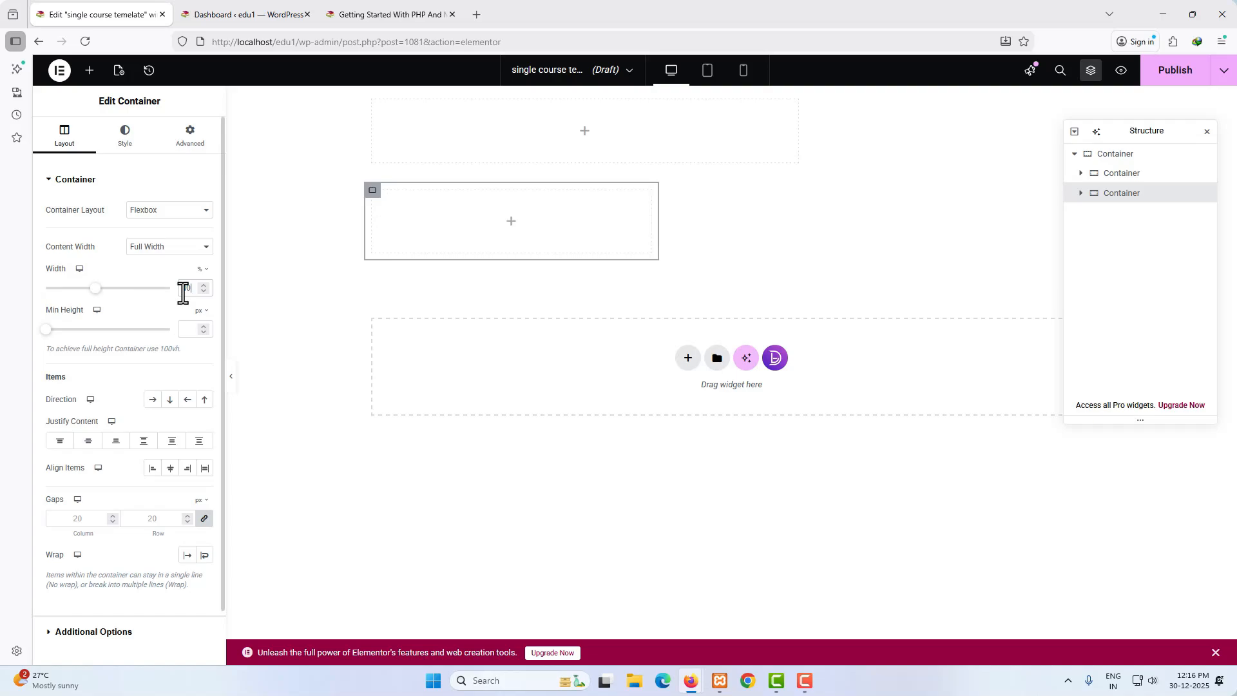
click(1105, 155)
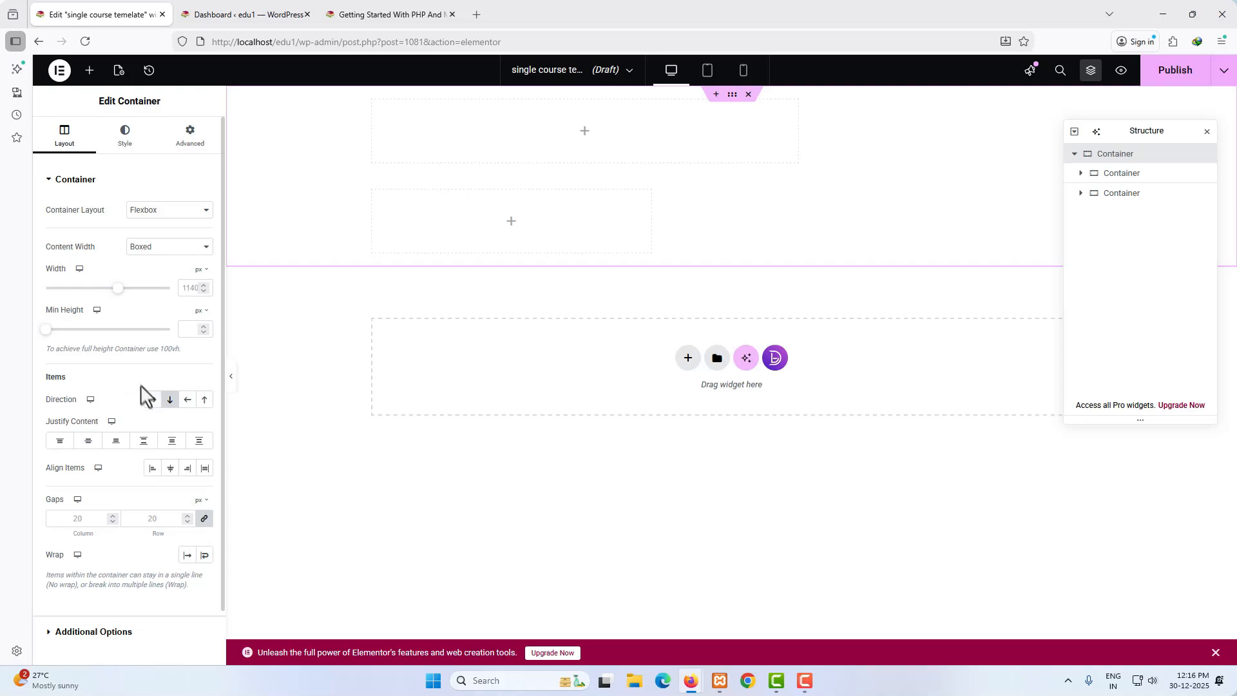
click(153, 400)
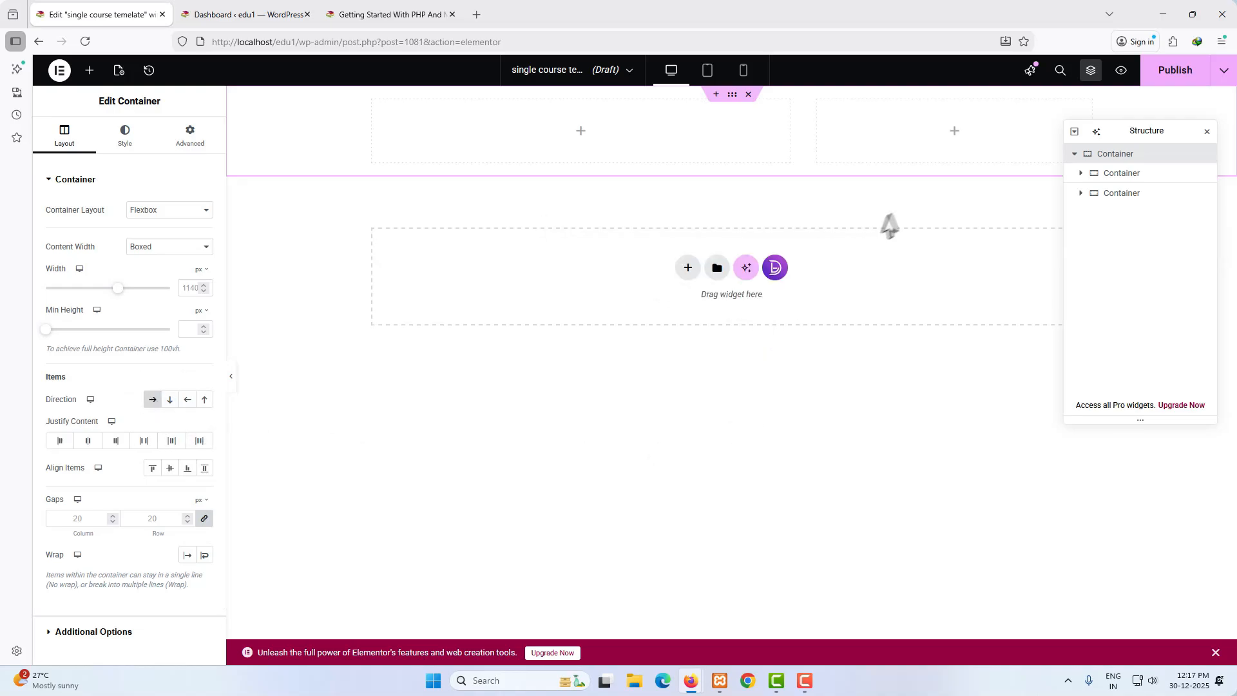
Place the Tutor LMS Course Title widget in the 60% wide inner container.
click(580, 135)
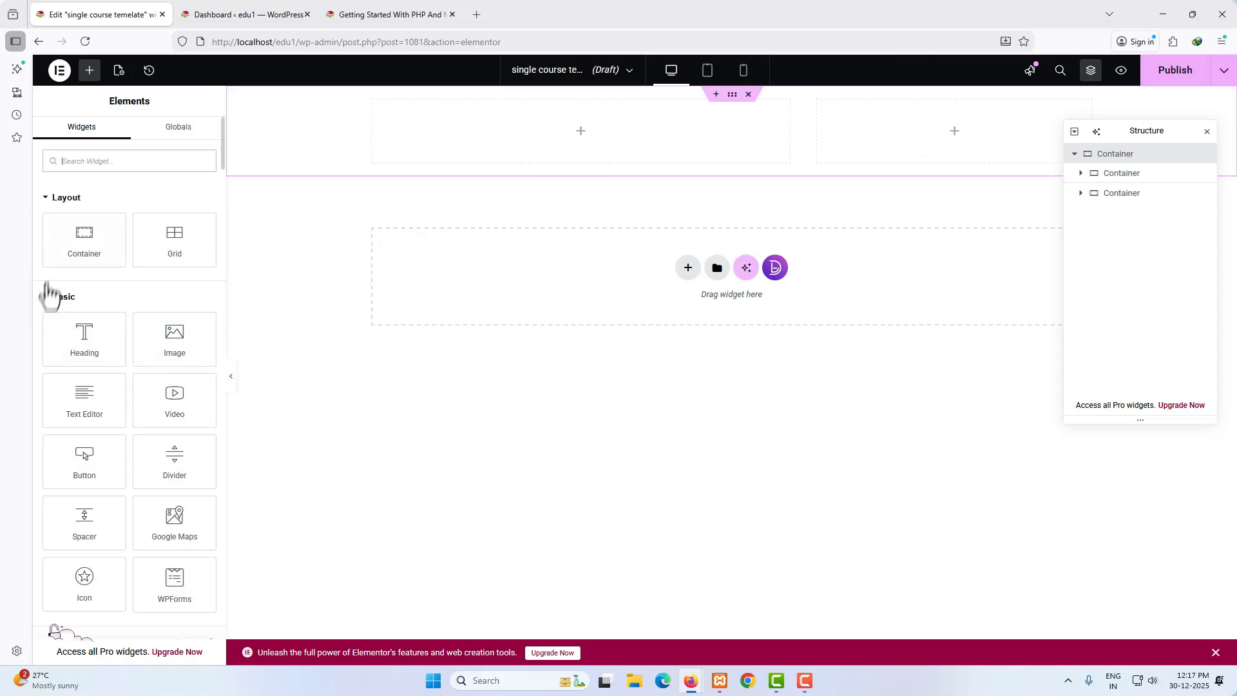
click(46, 303)
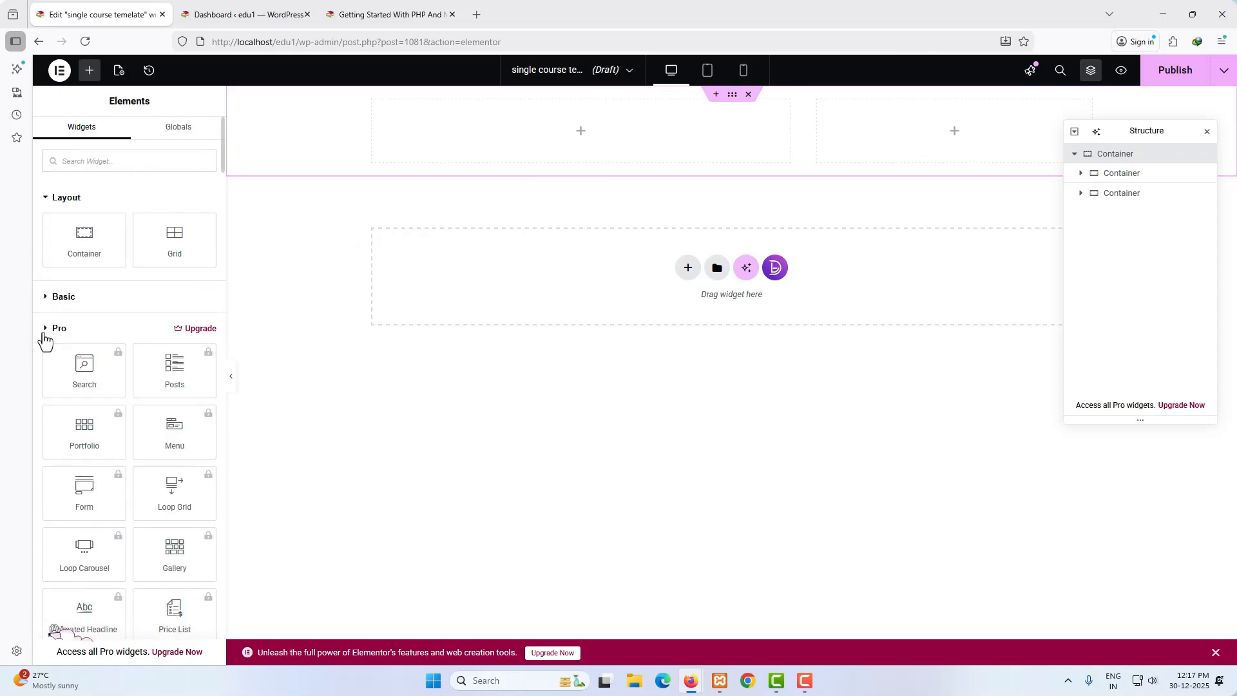
click(44, 332)
click(42, 366)
scroll(120, 379, down, 1)
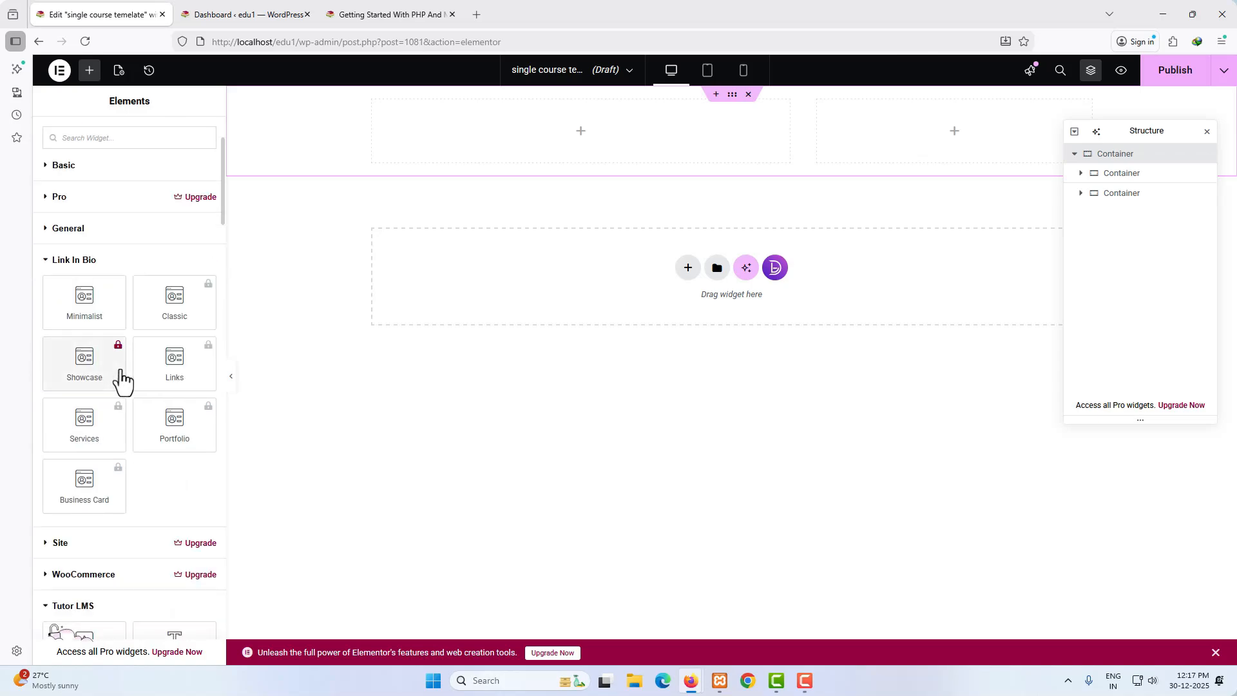
click(50, 262)
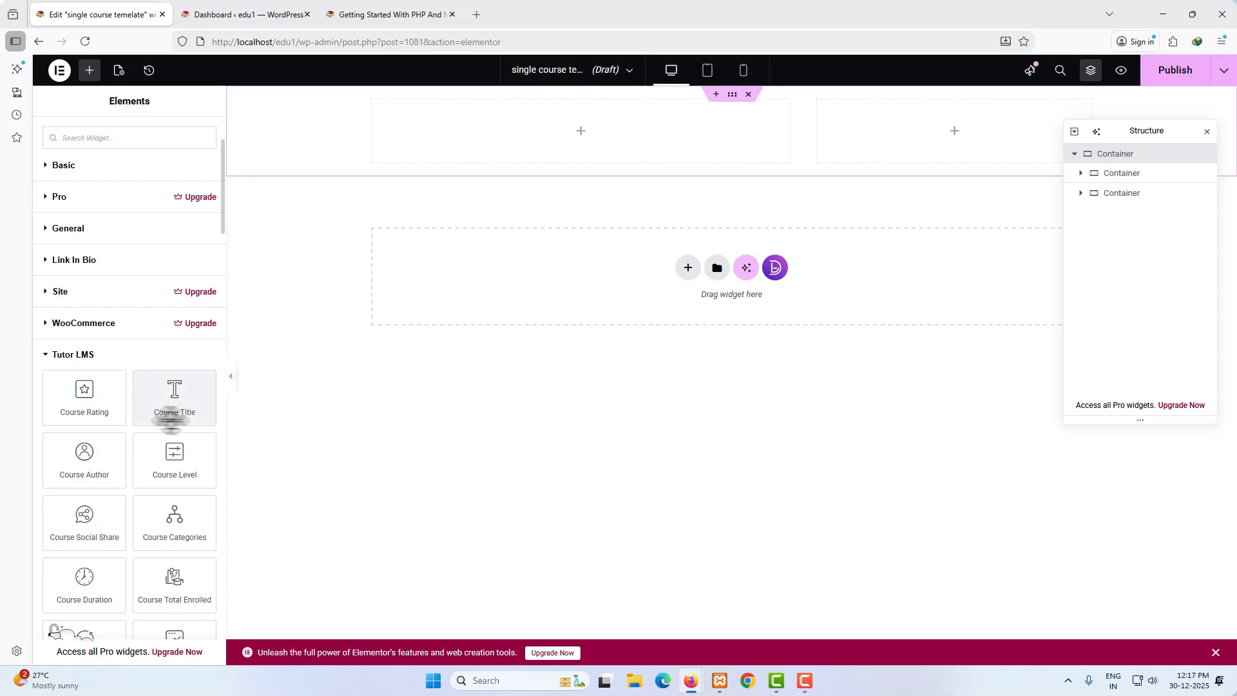
drag(175, 406, 570, 145)
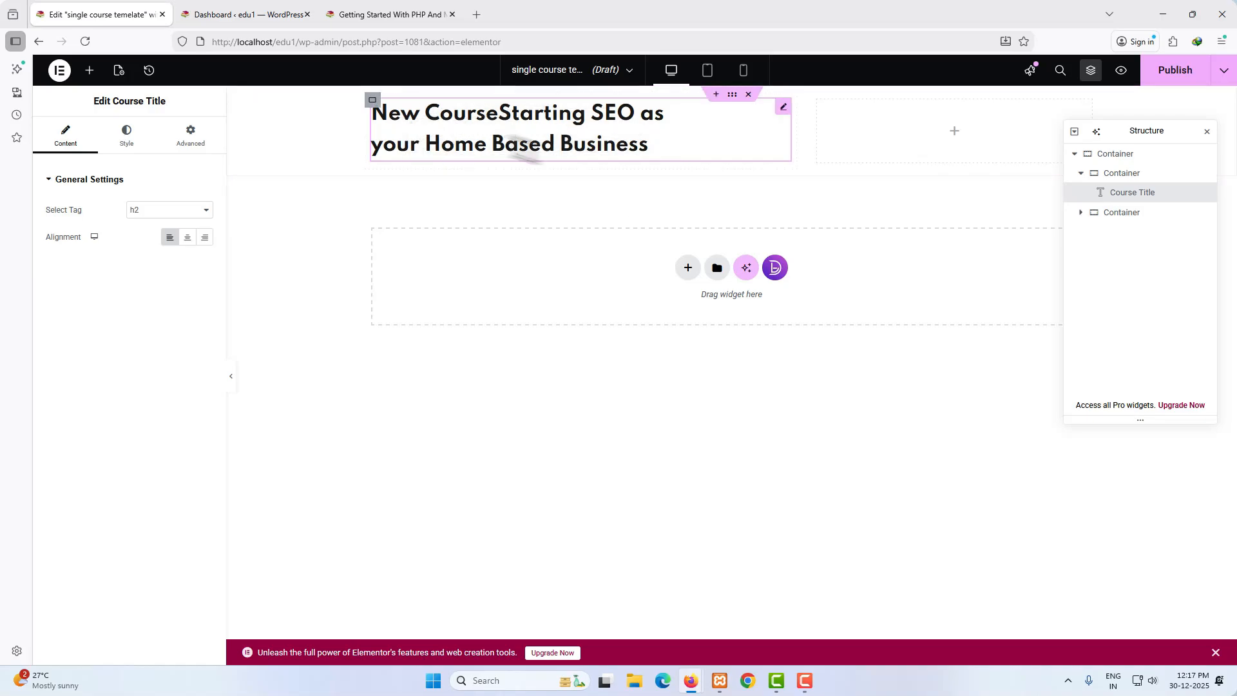
Find the New CourseStarting SEO as your Home Based Business course in the Tutor LMS course list and compare its title with the template.
click(238, 24)
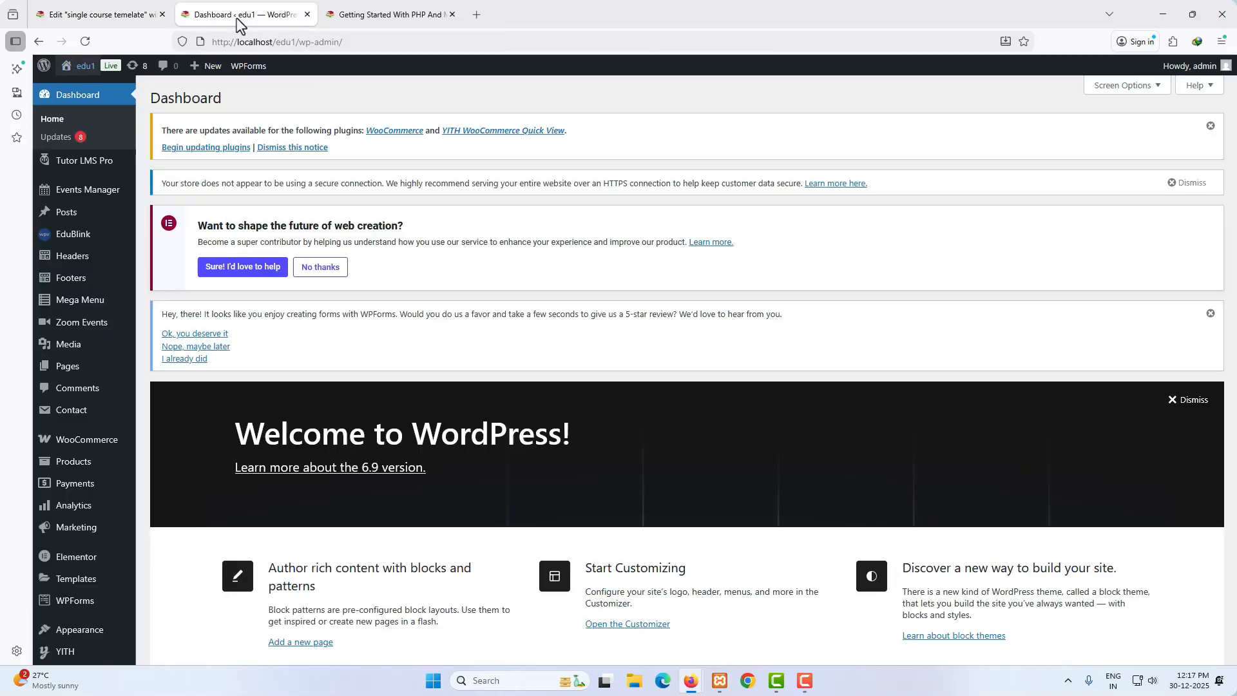
mouse_move(76, 171)
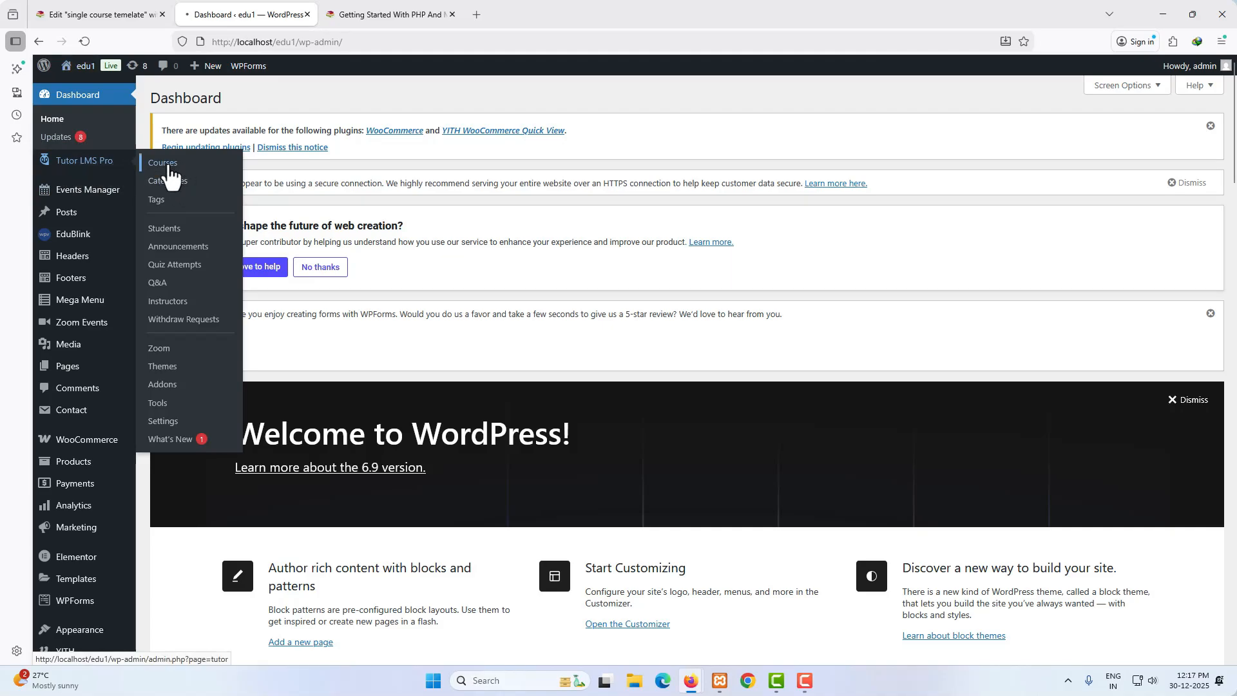
scroll(491, 326, down, 5)
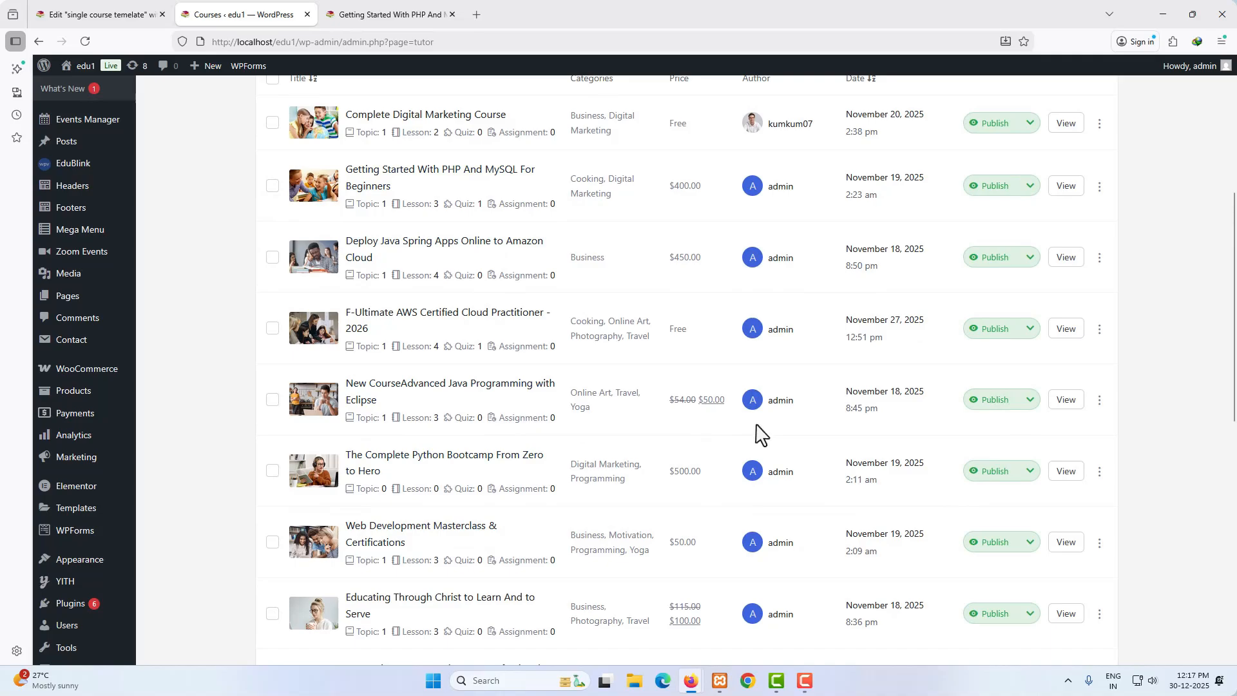
click(102, 15)
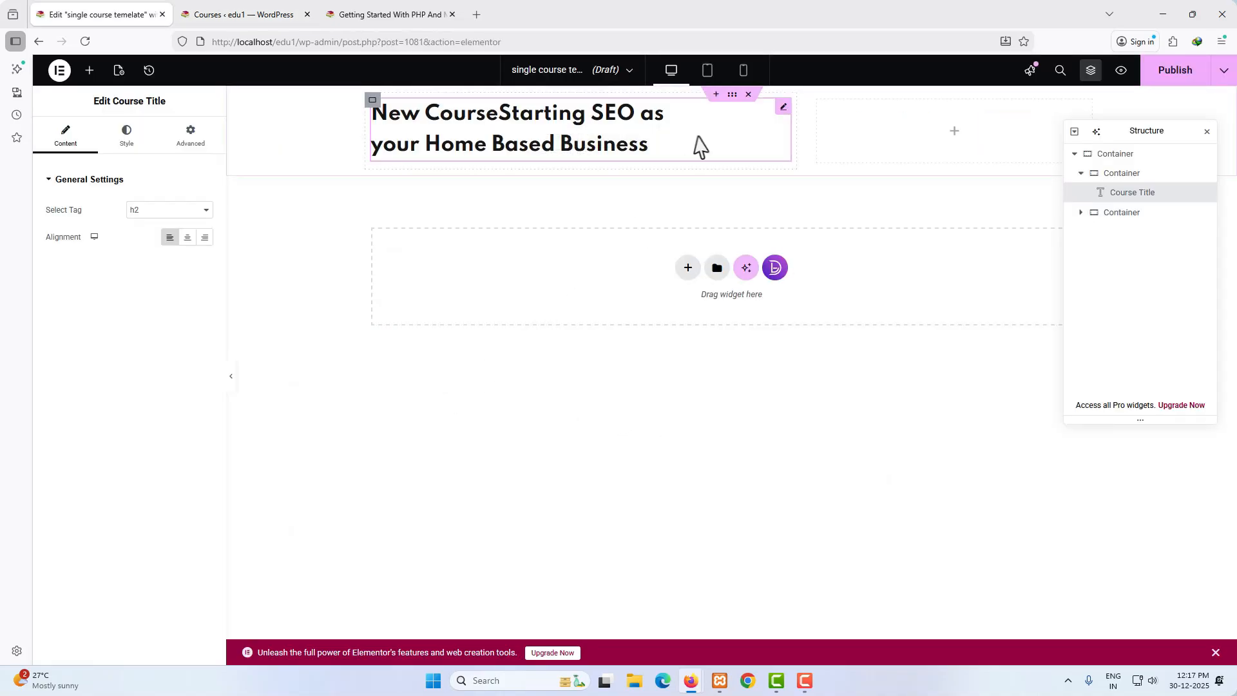
click(242, 18)
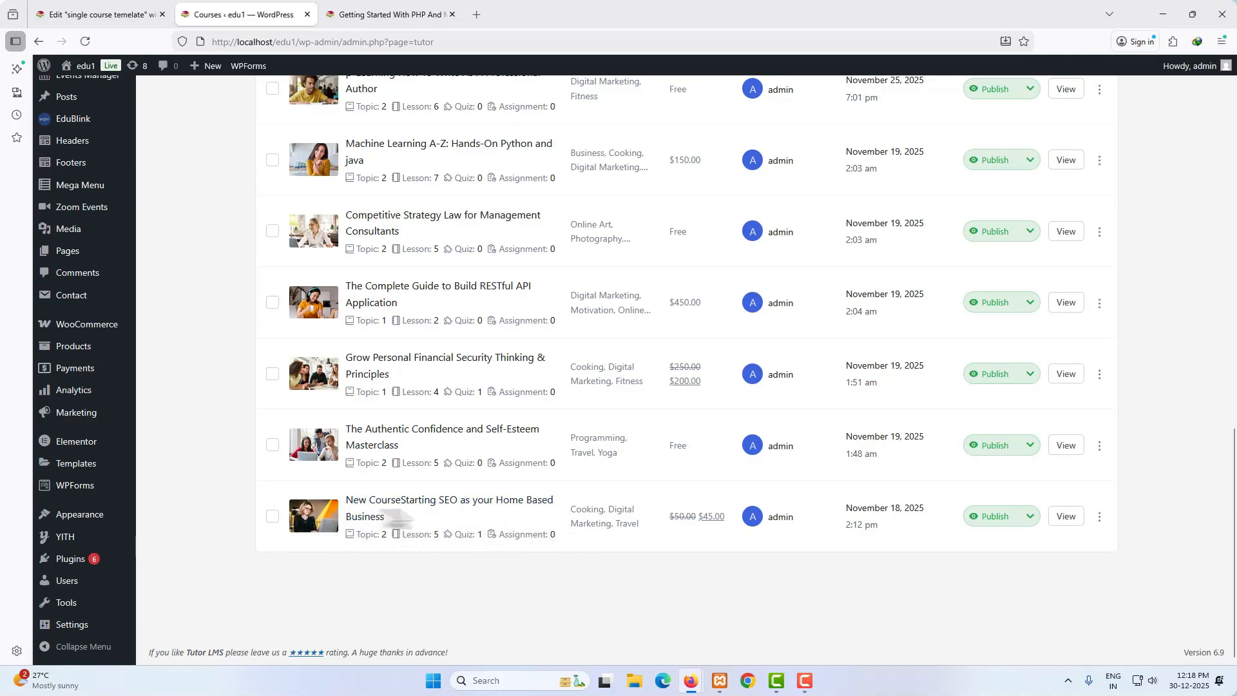
click(350, 520)
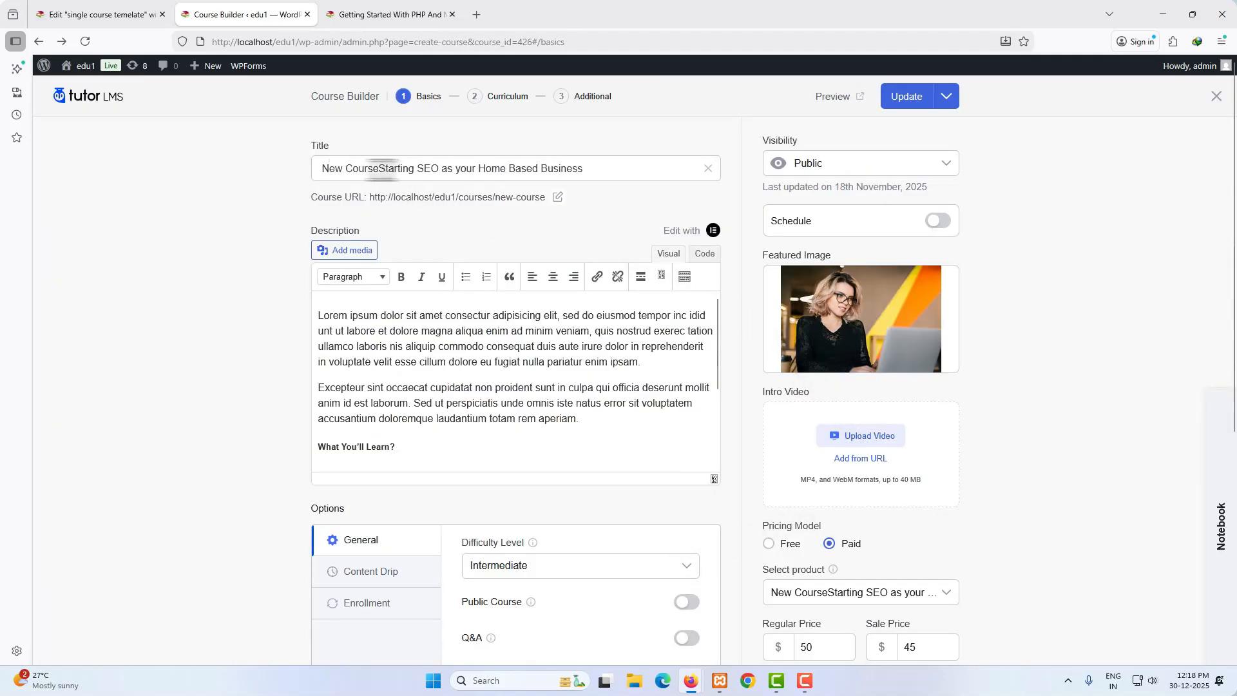
click(103, 18)
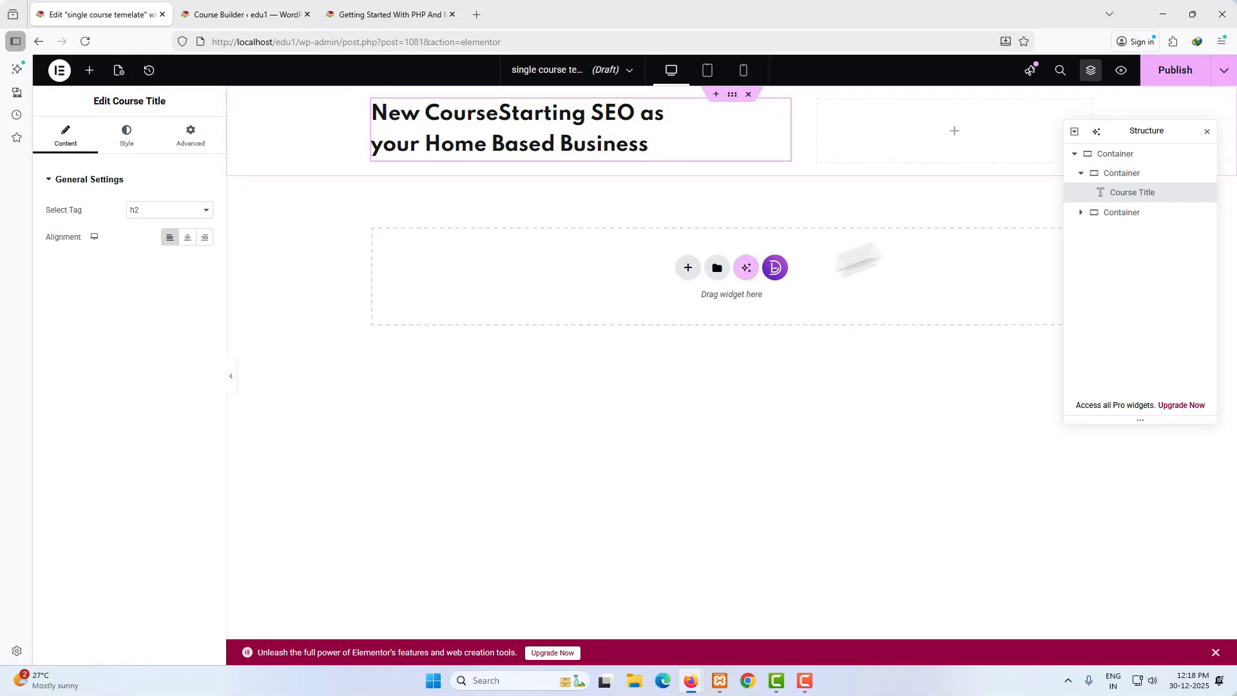
Set the outer container's padding to 100 px at the top and bottom and 0 px at the sides.
click(1115, 156)
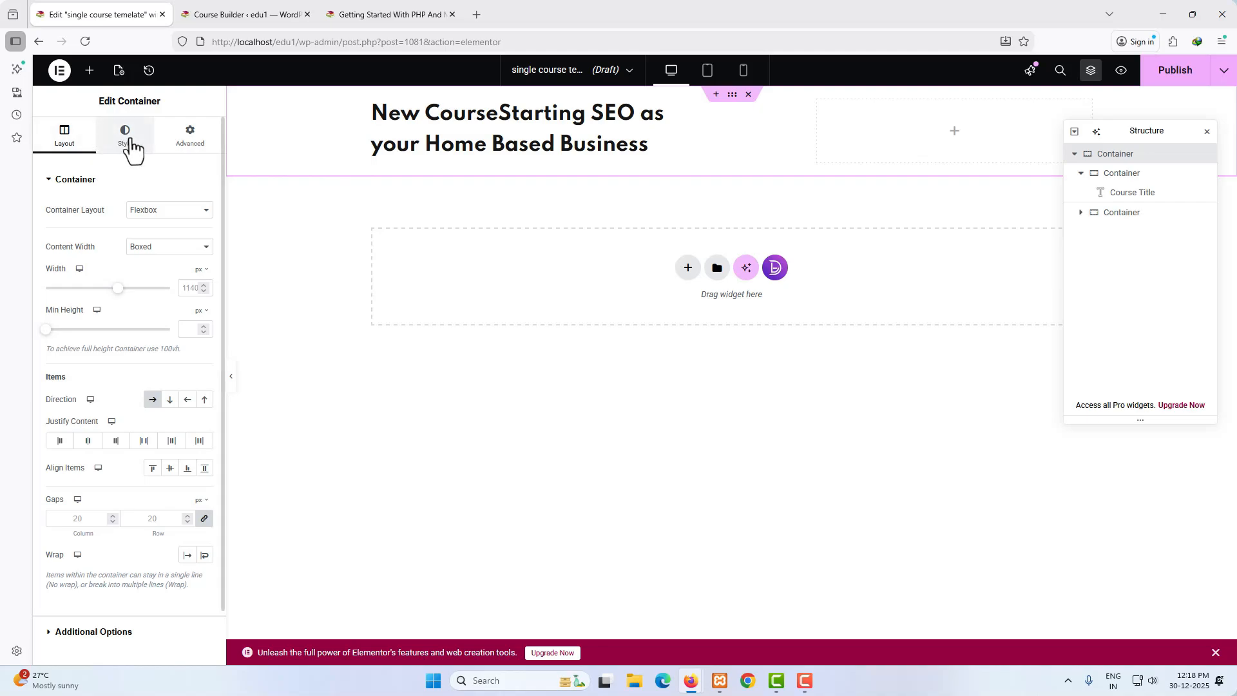
click(183, 142)
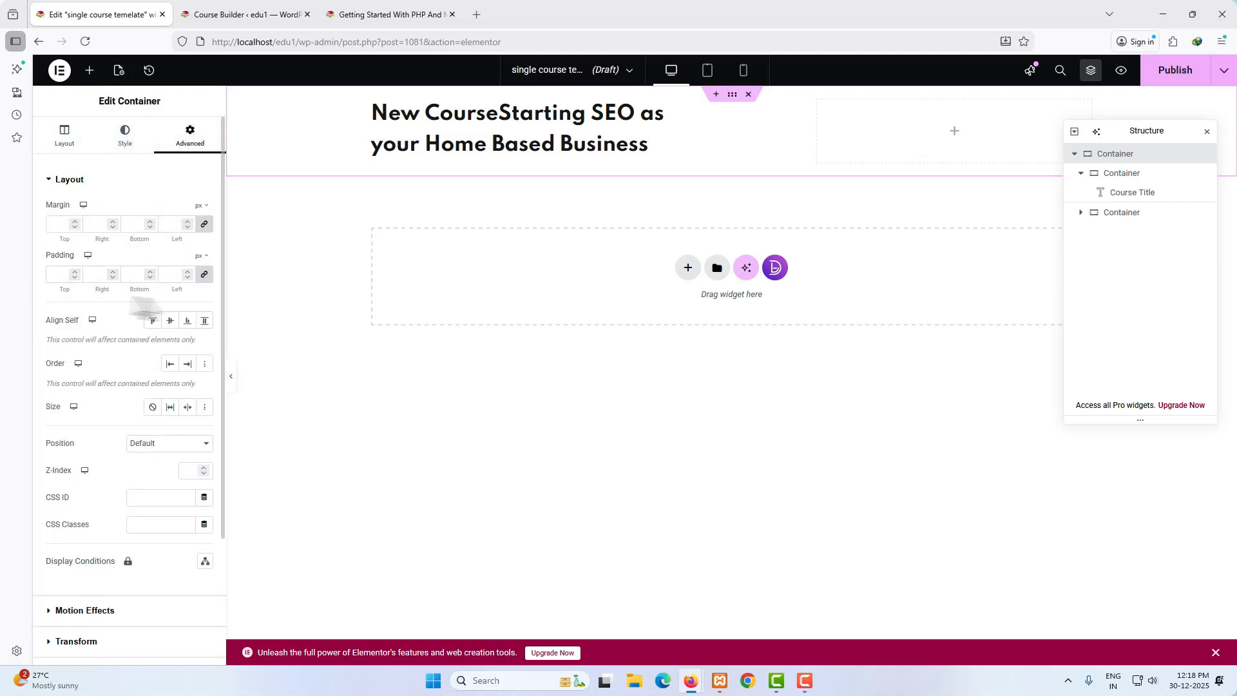
click(205, 274)
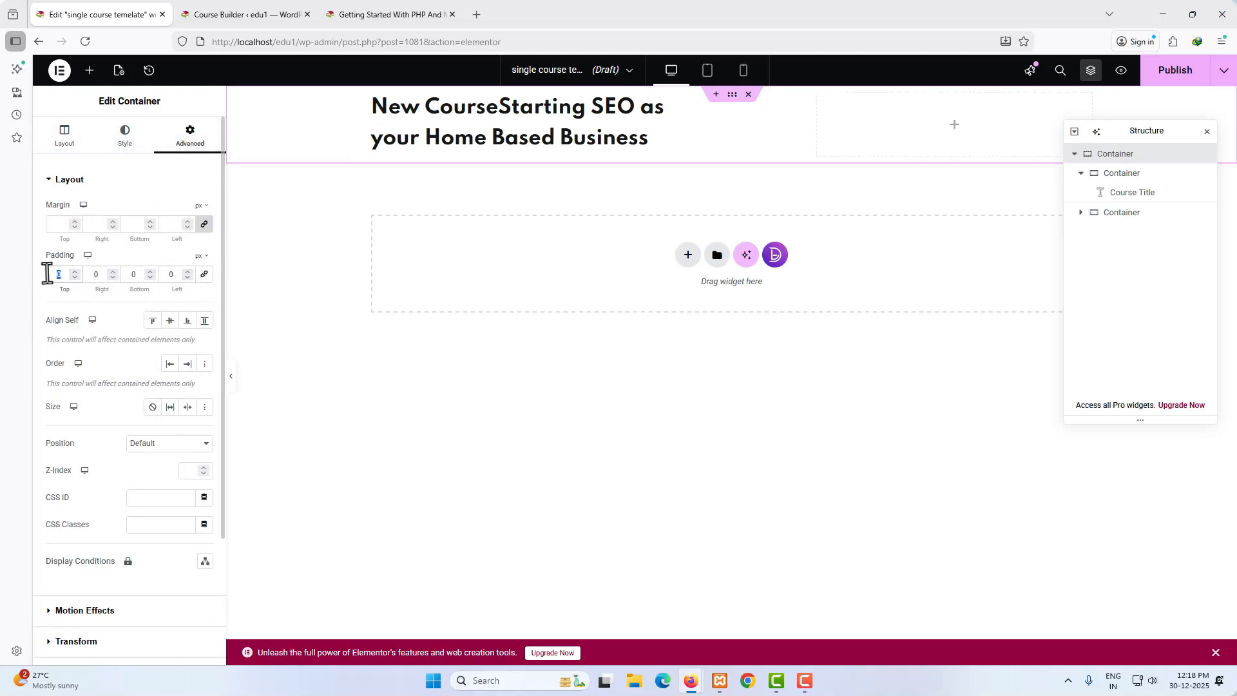
text(100)
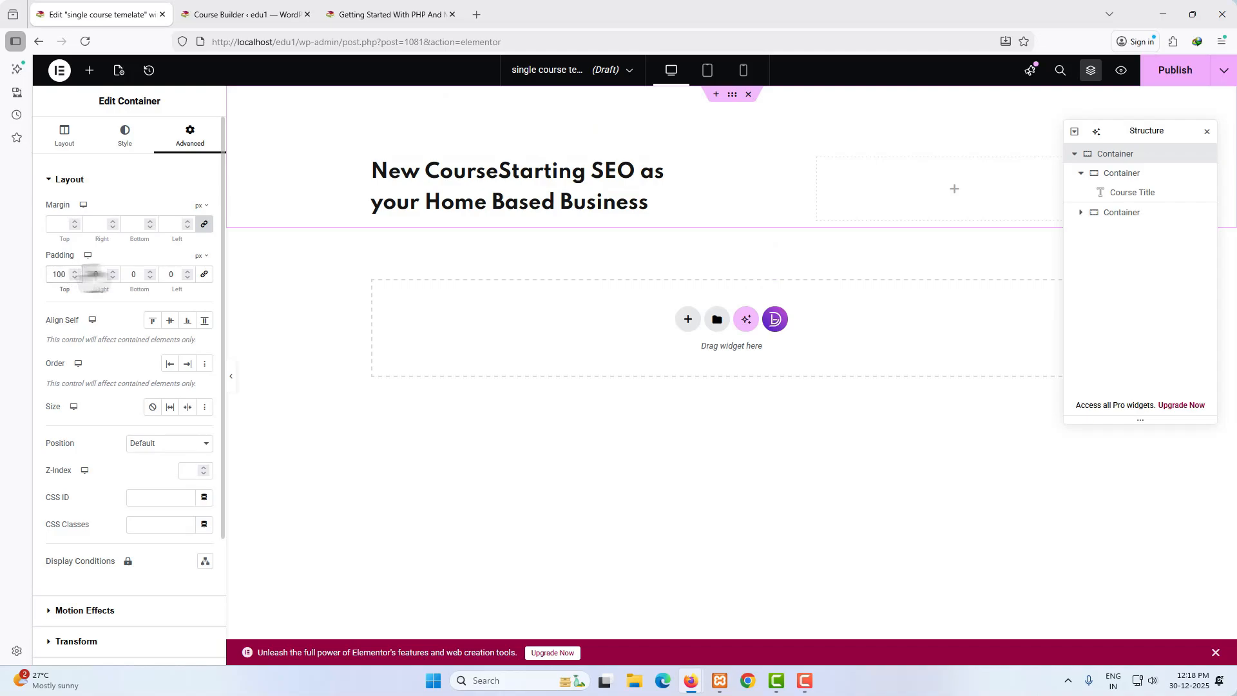
text(100)
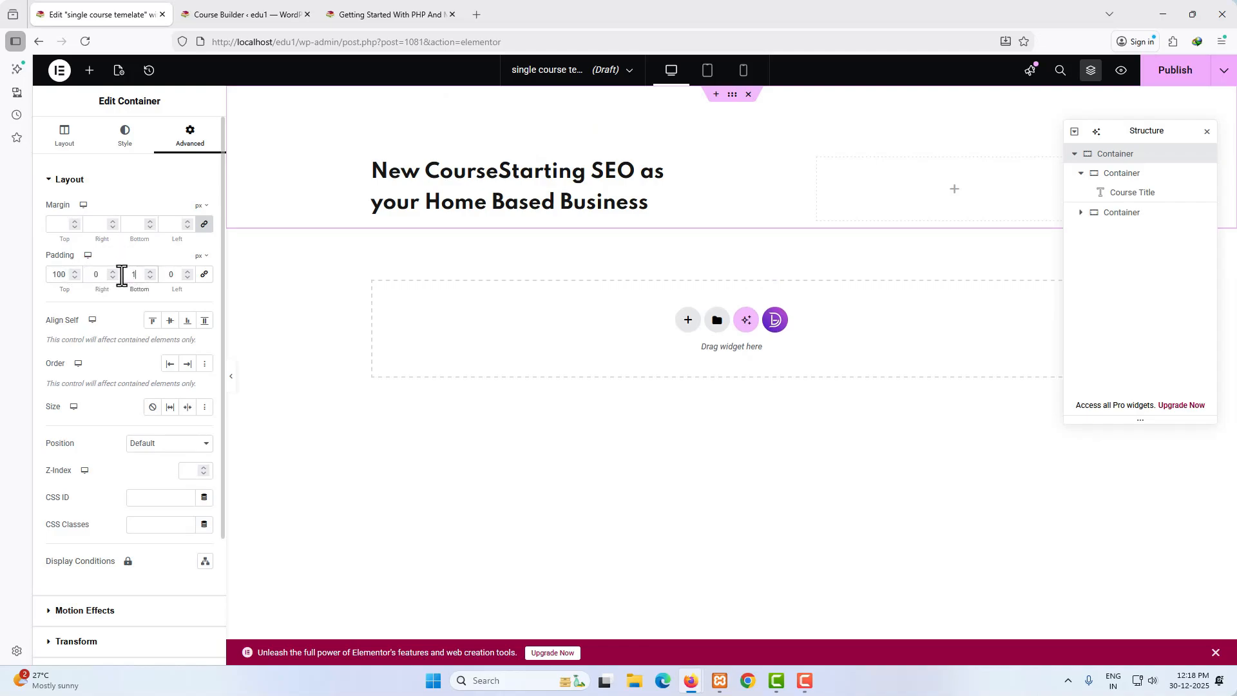
Give the outer container a classic background with the image online-academy-category-bg.png from the media library.
click(126, 136)
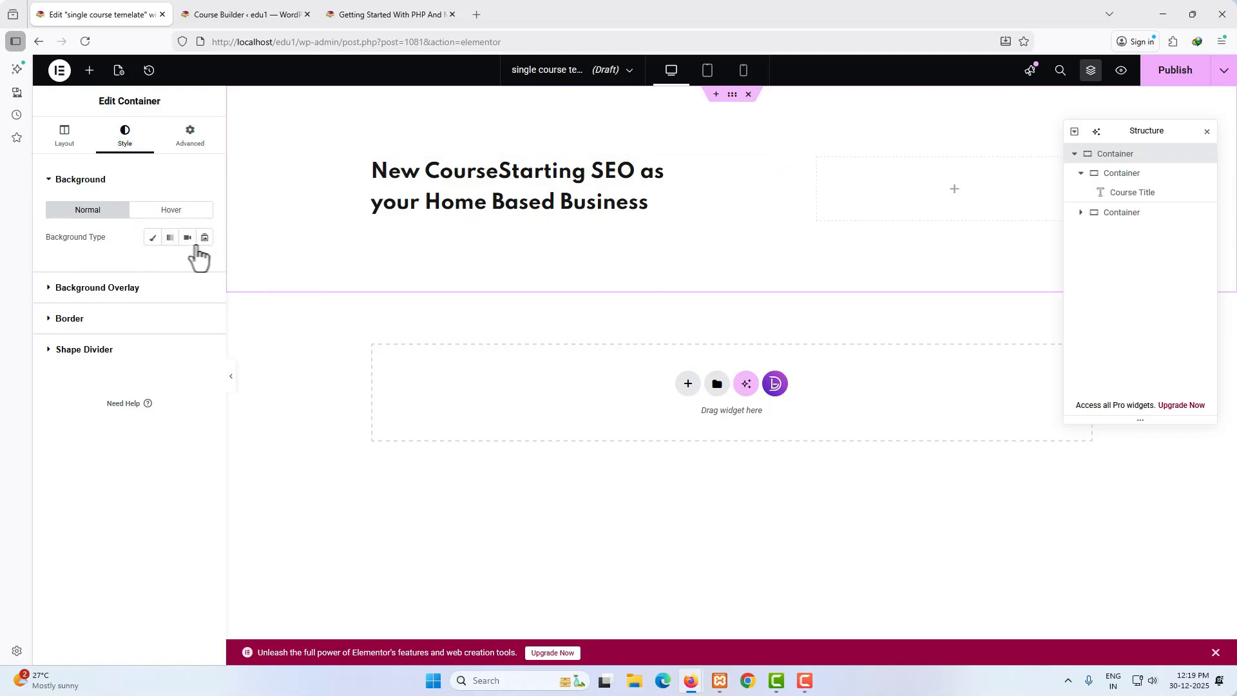
click(153, 240)
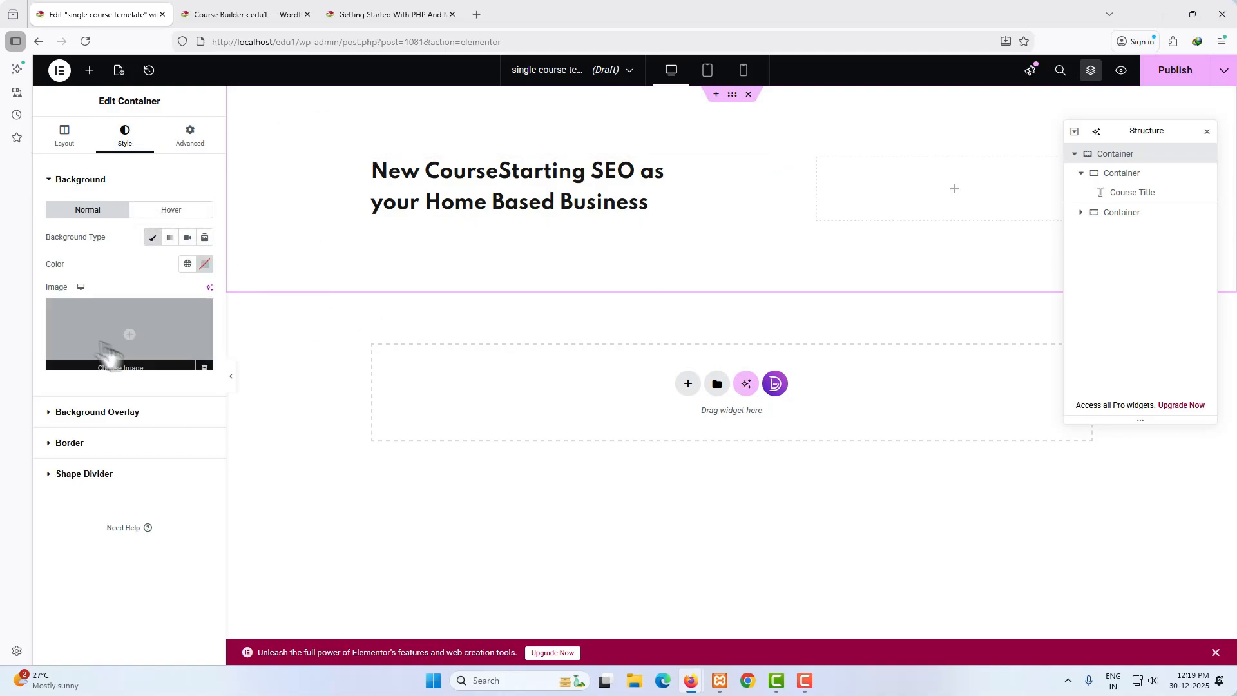
click(120, 329)
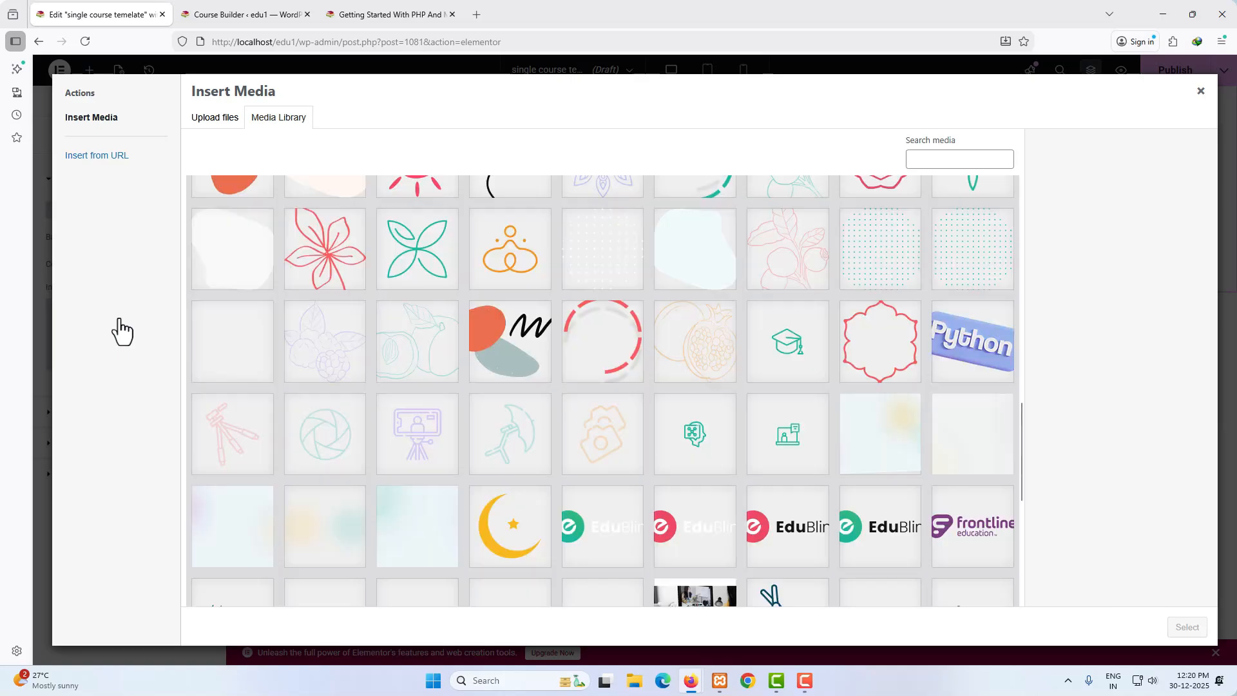
click(331, 539)
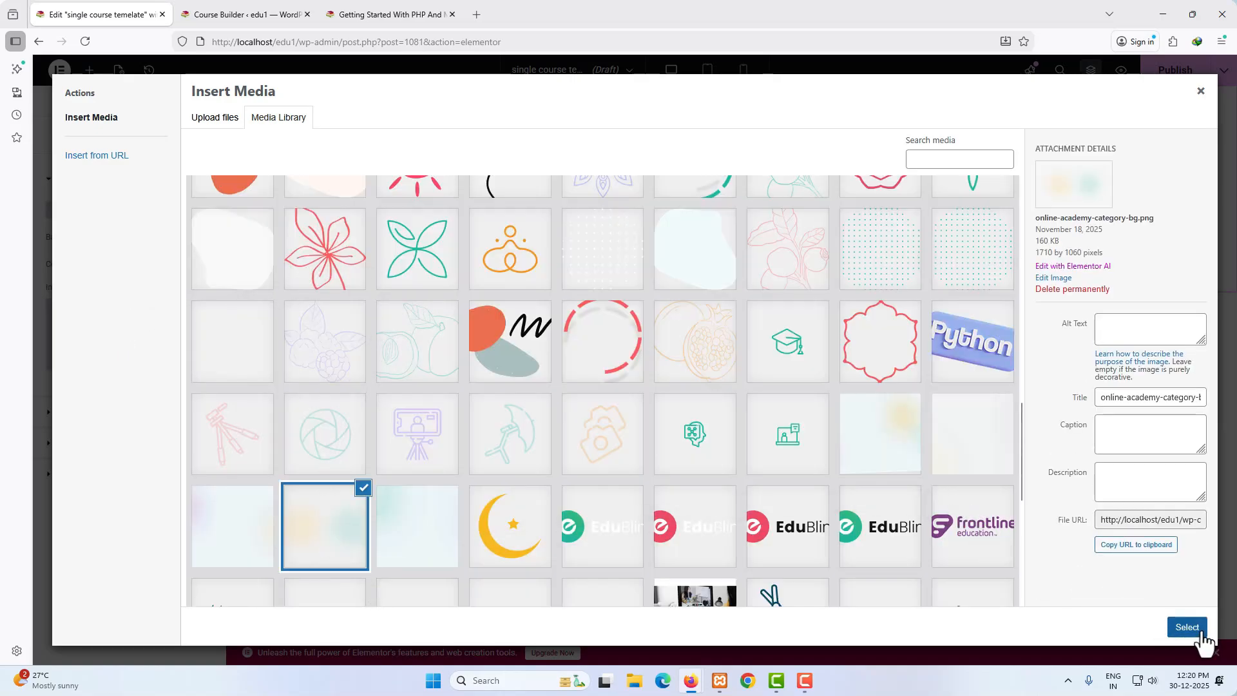
click(1188, 628)
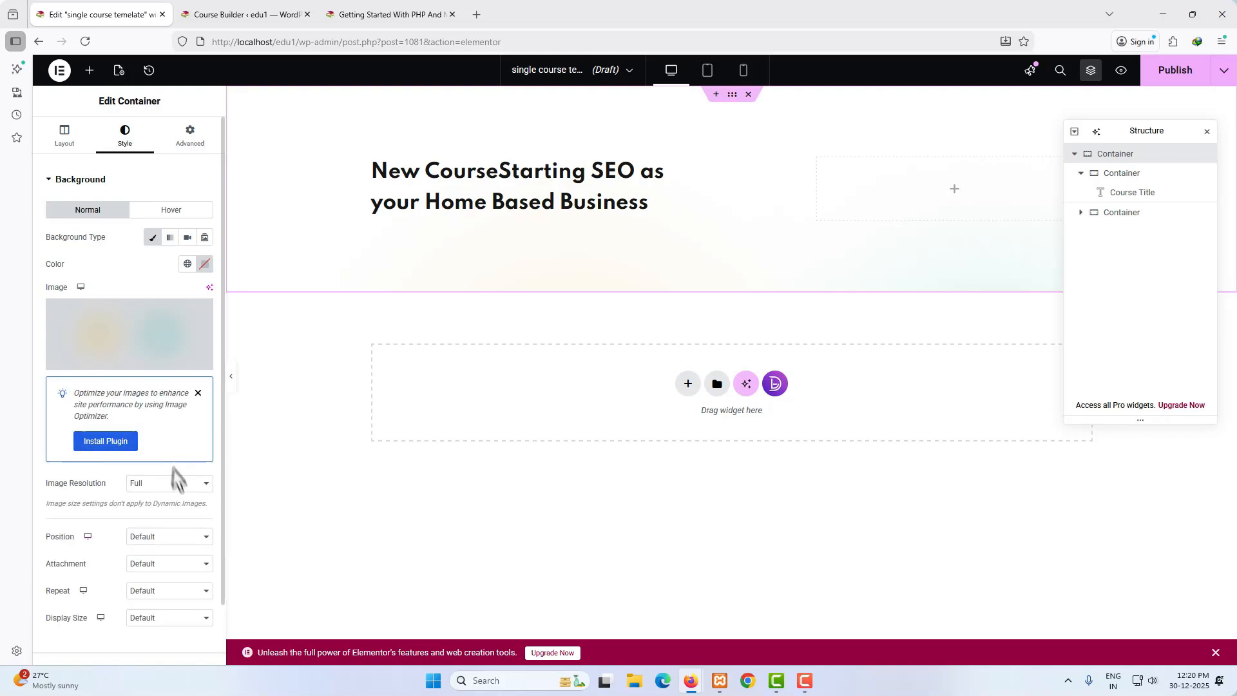
Set the background image's position to Center Center and its display size to Cover.
click(155, 544)
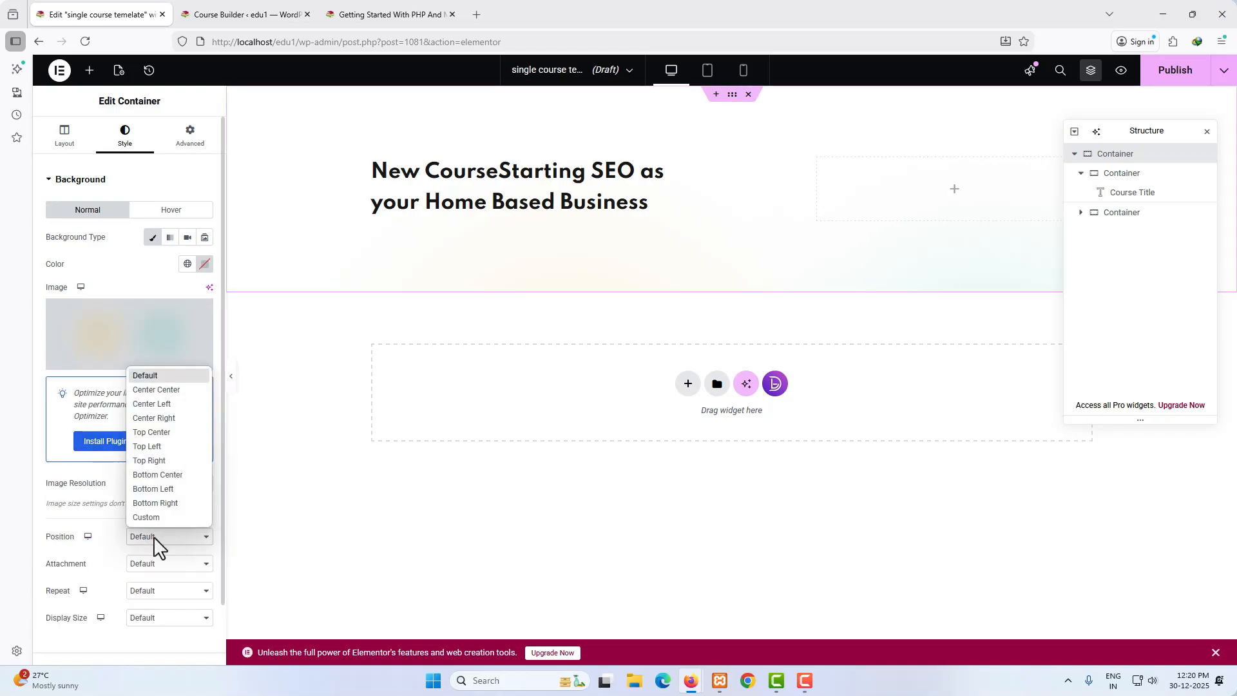
click(172, 393)
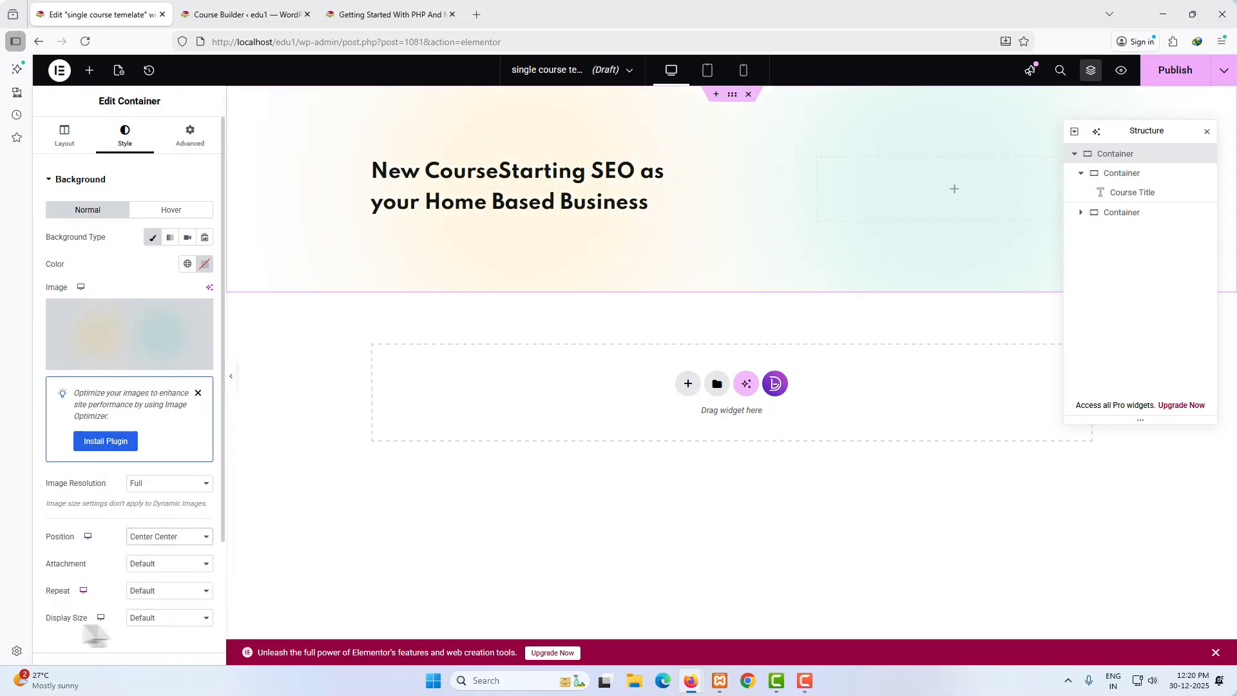
click(172, 622)
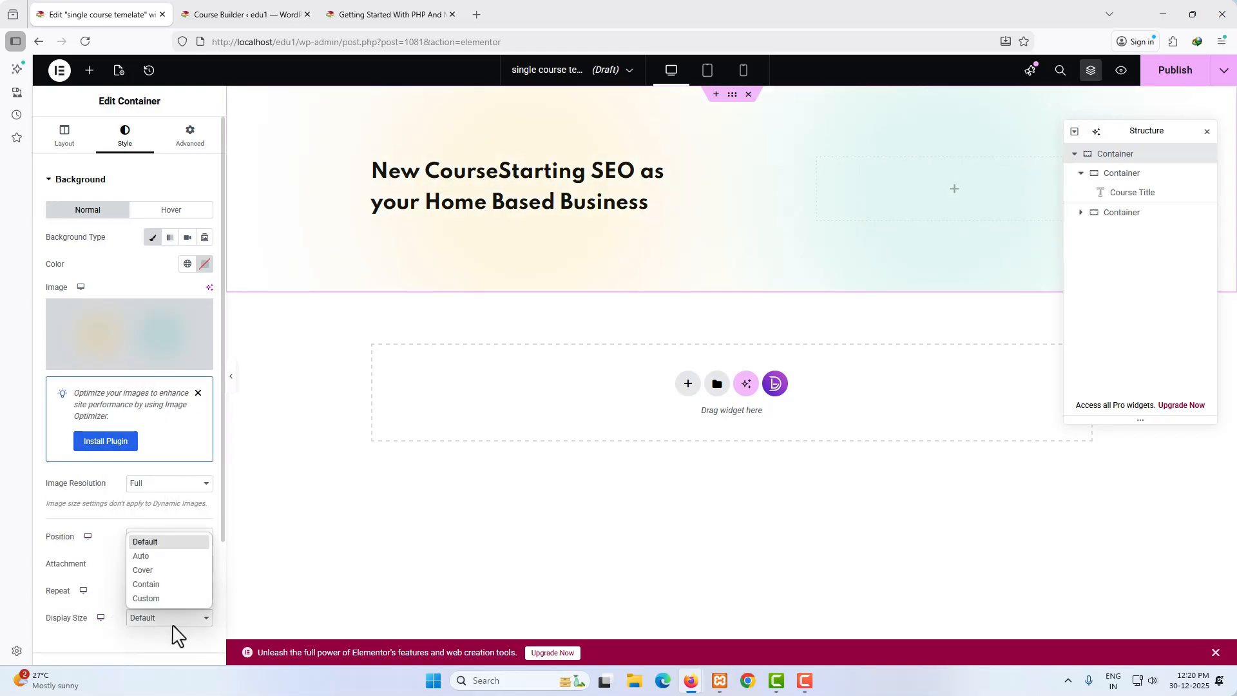
click(159, 570)
scroll(184, 579, down, 3)
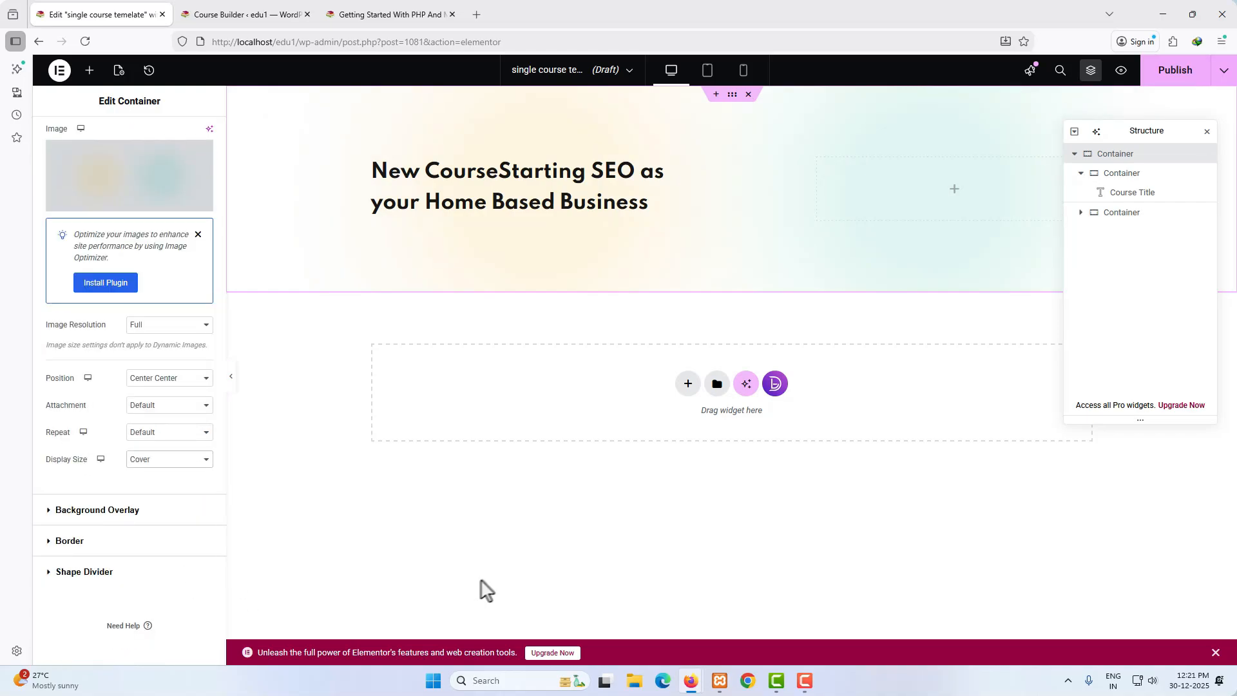
Set the Course Title widget's font size to 34 px.
click(703, 195)
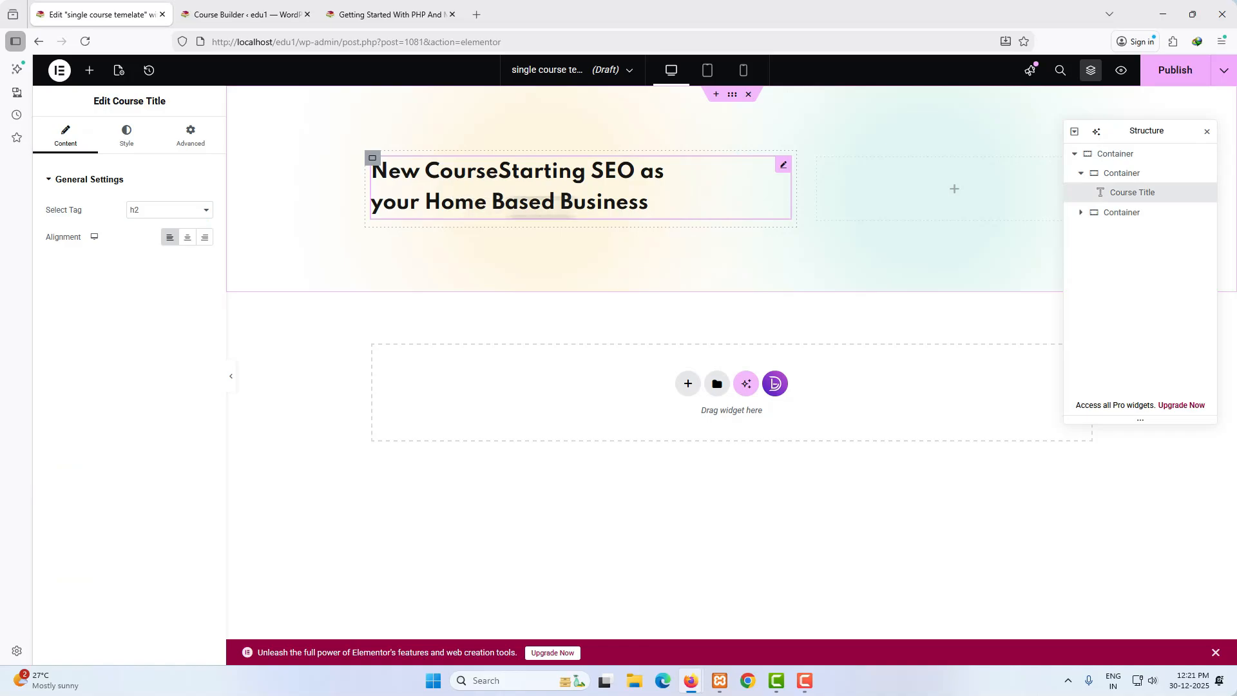
click(127, 138)
click(205, 238)
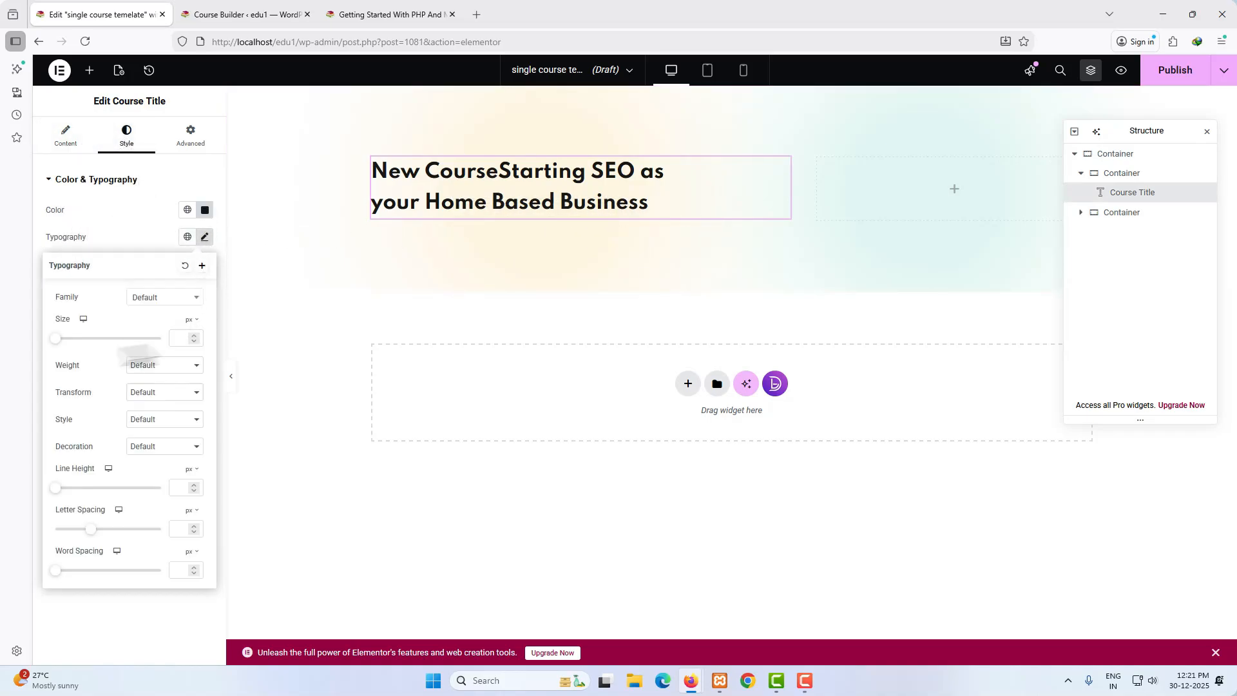
mouse_move(56, 342)
mouse_down()
mouse_move(84, 343)
mouse_move(73, 342)
mouse_up()
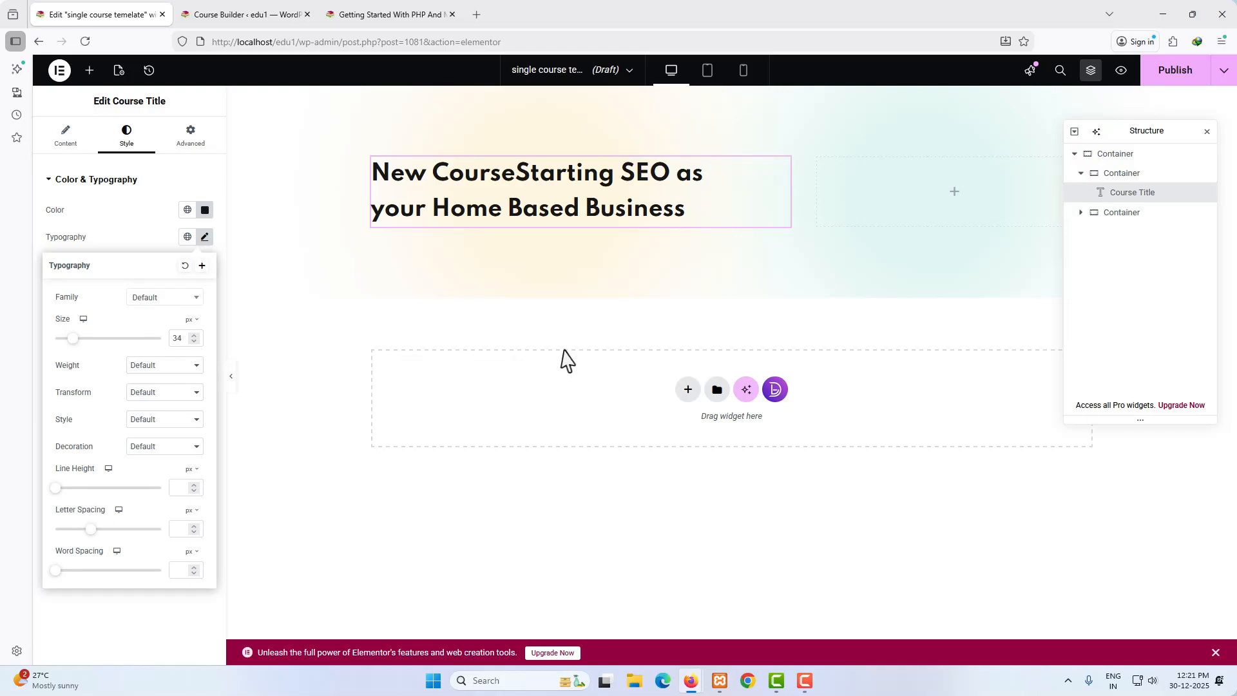
Set the outer container's direction to a vertical column for the tablet layout.
click(707, 71)
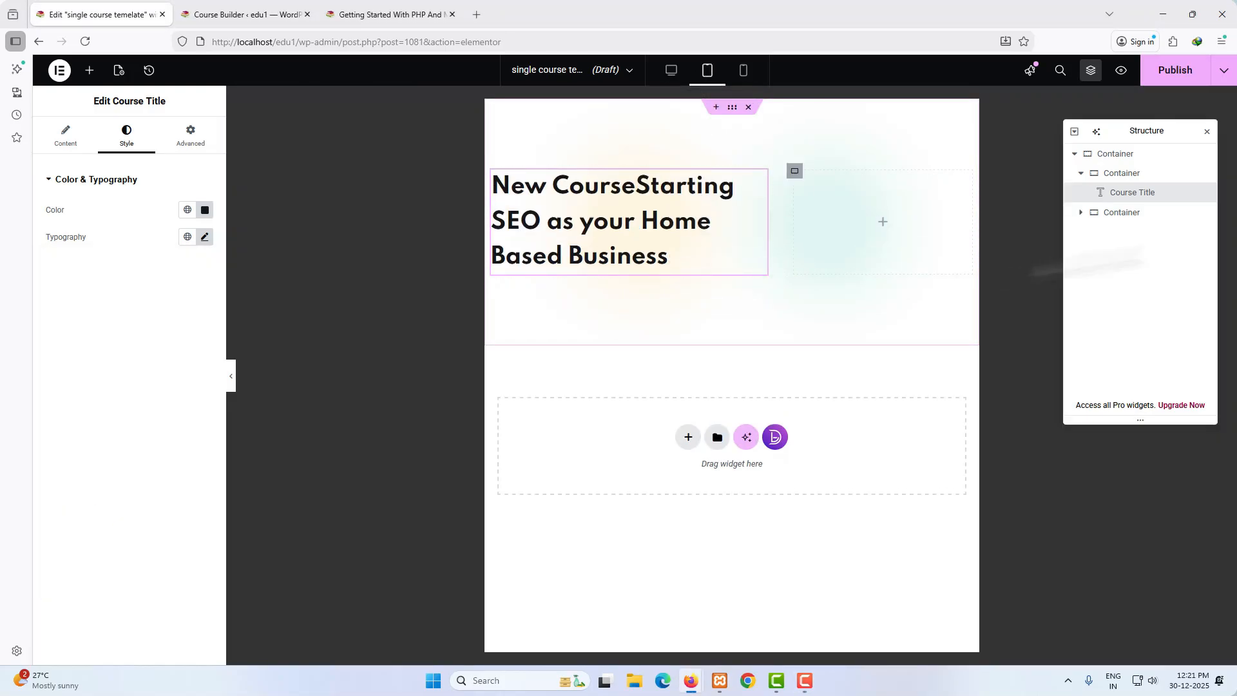
click(1121, 161)
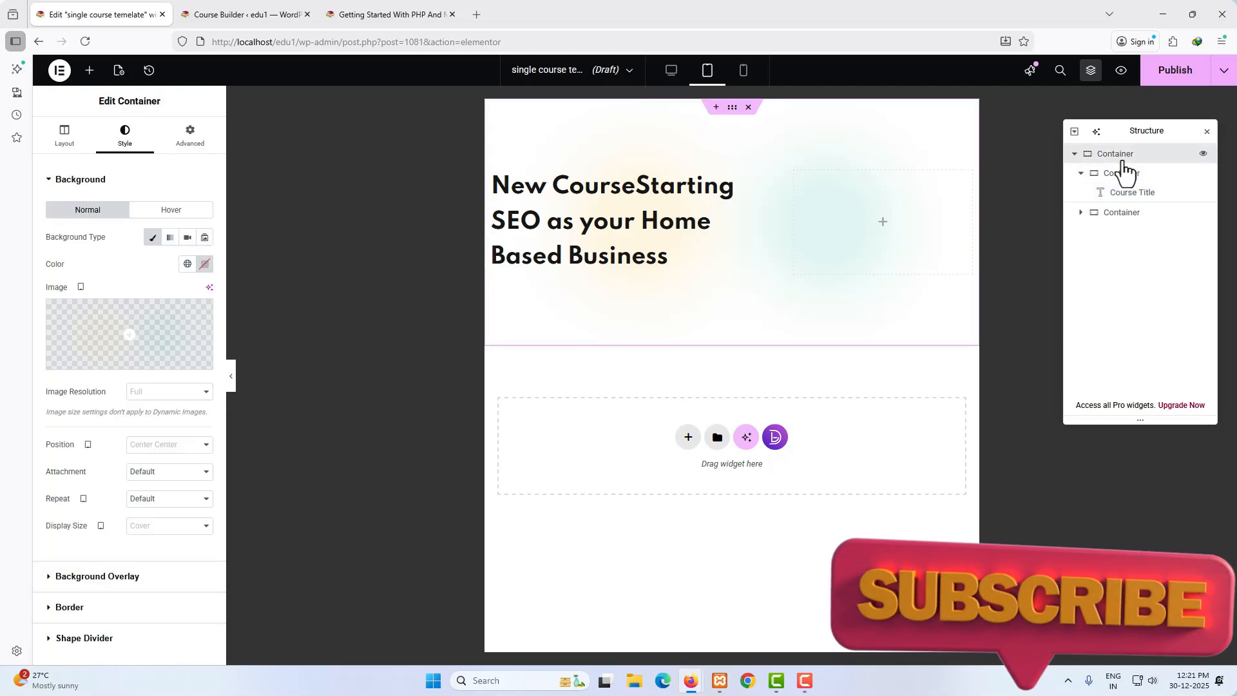
click(64, 135)
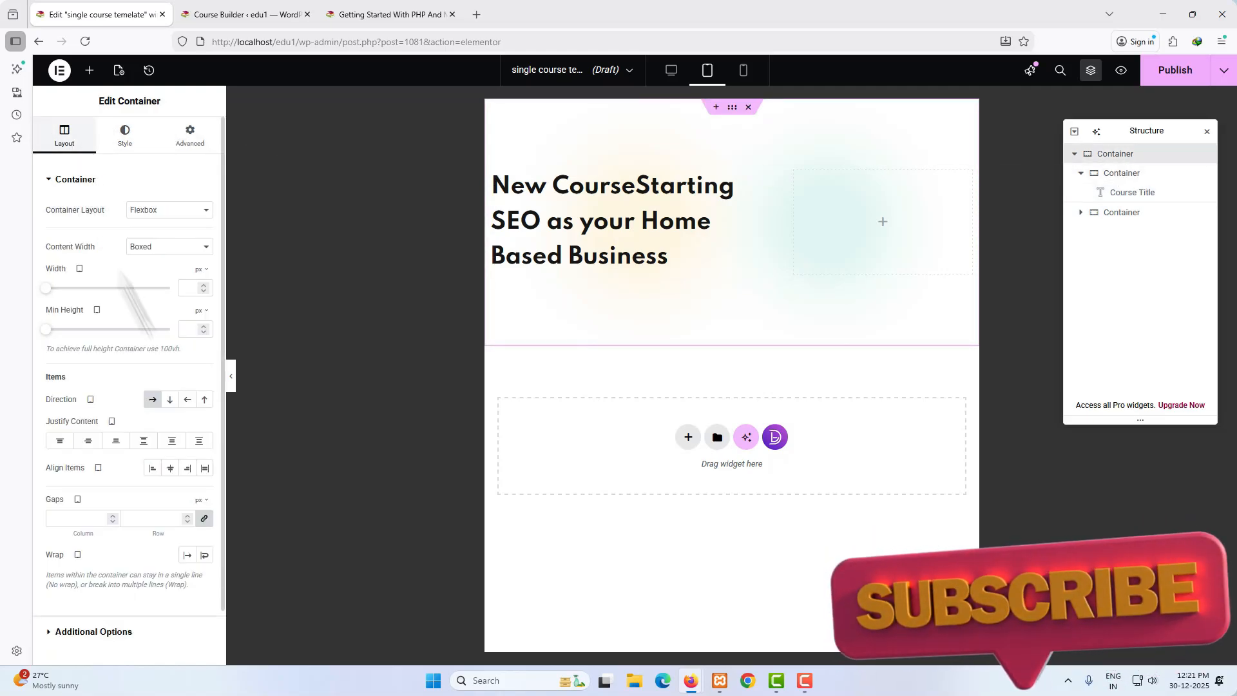
click(170, 400)
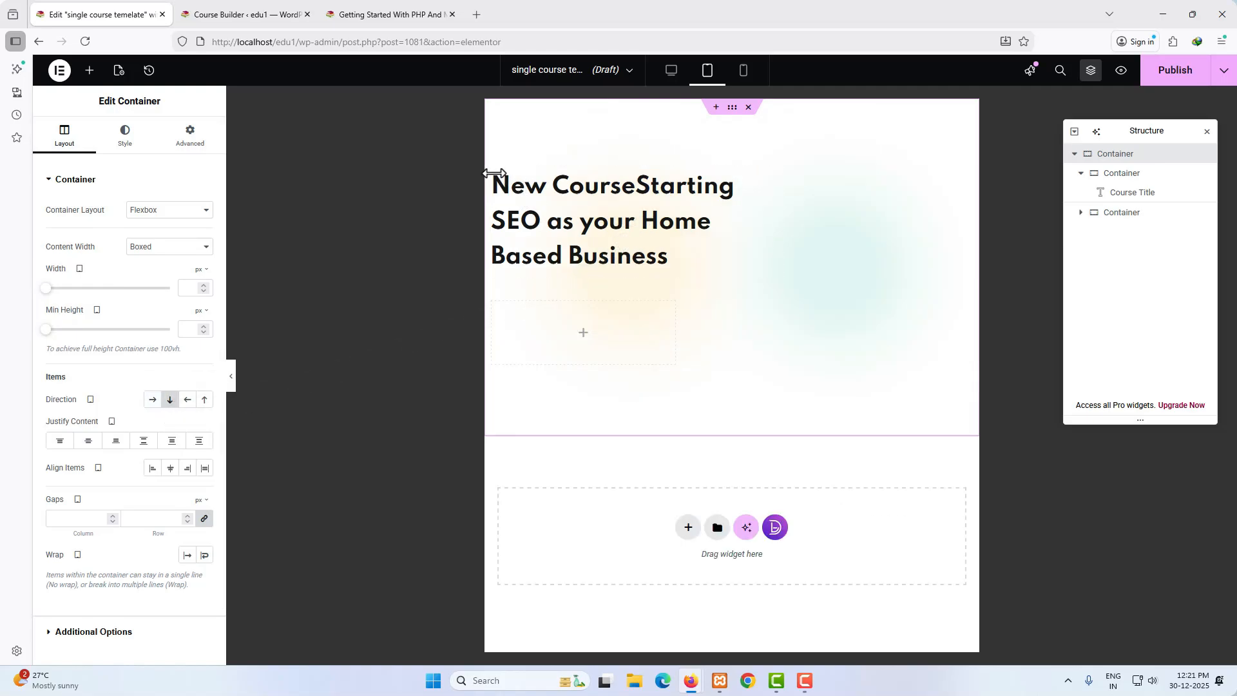
Set the tablet width of the inner container holding the course title to 100%.
click(1120, 174)
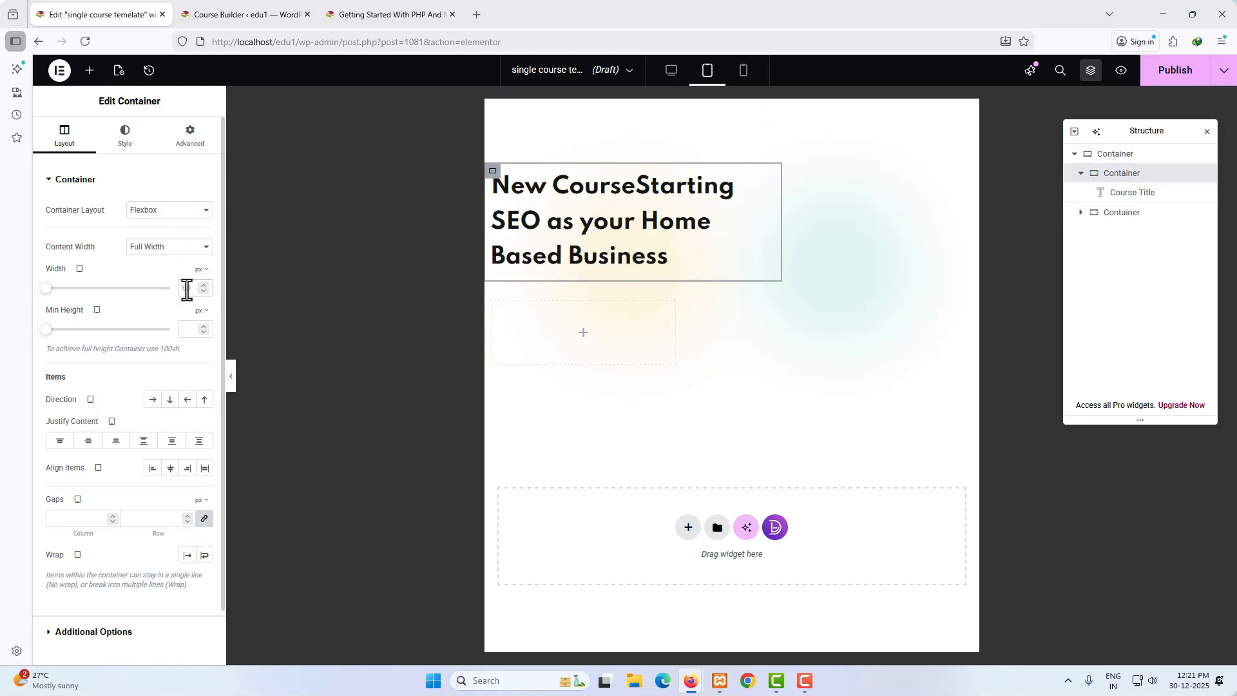
text(10)
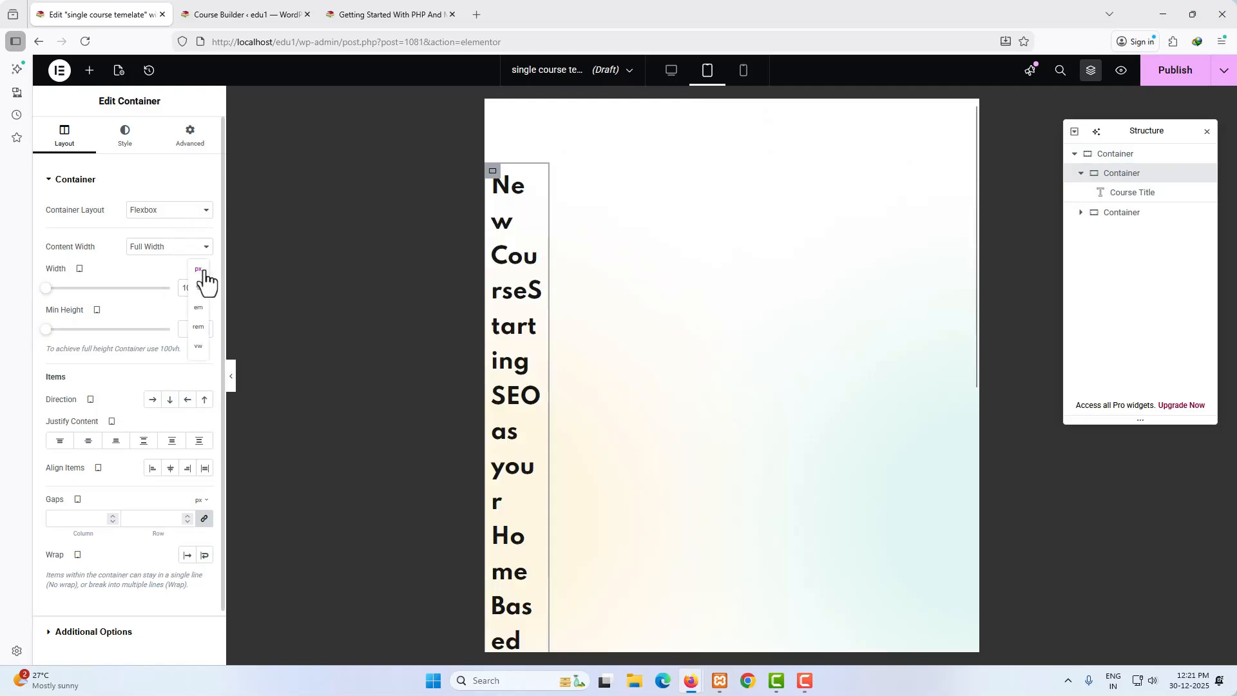
click(201, 290)
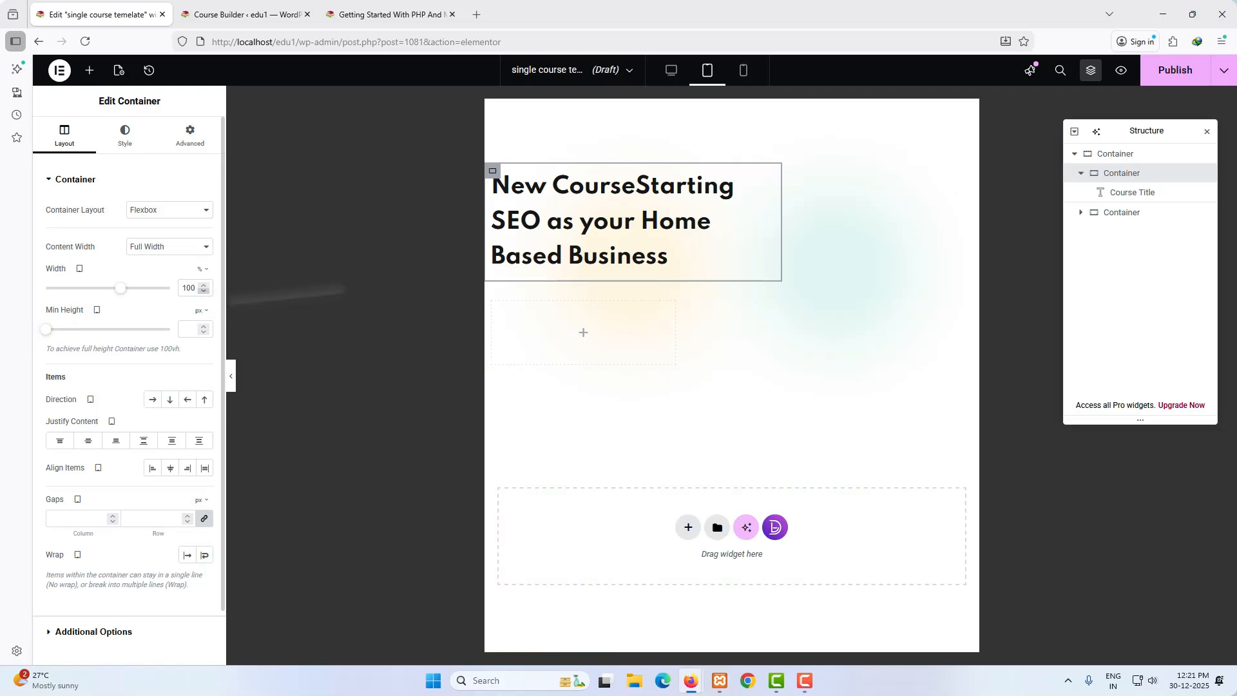
drag(121, 293, 202, 298)
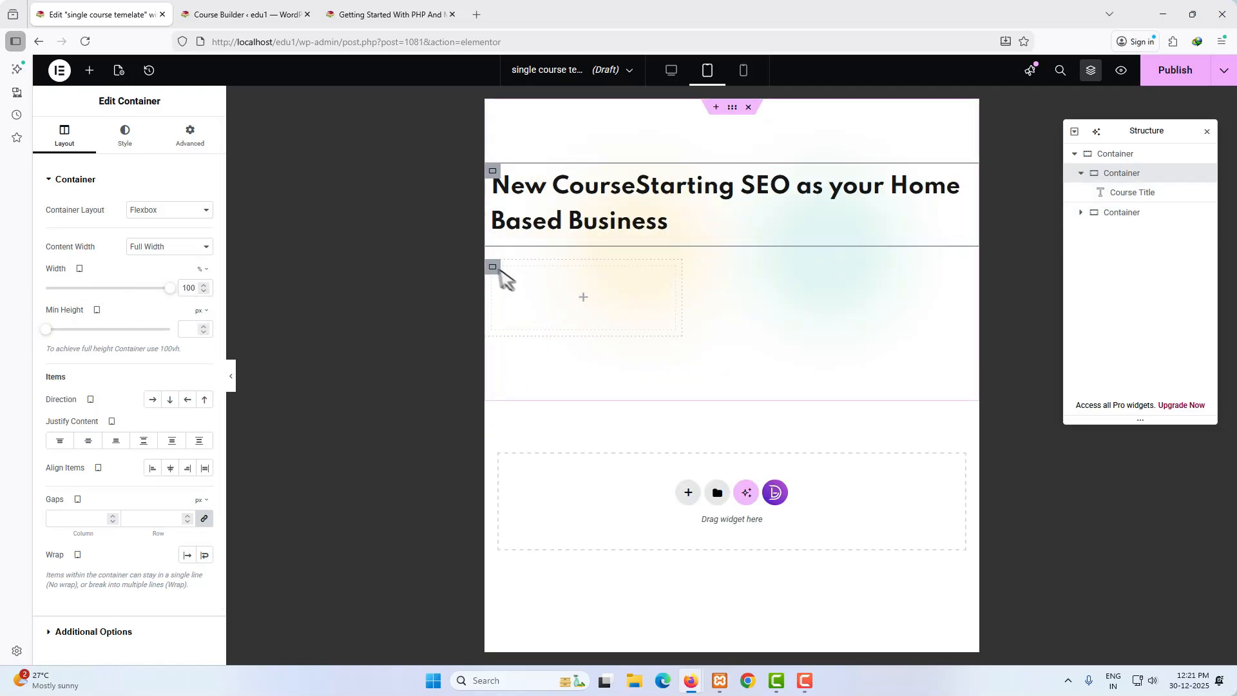
Set the empty second inner container's tablet width to 100%.
click(1137, 195)
click(1124, 213)
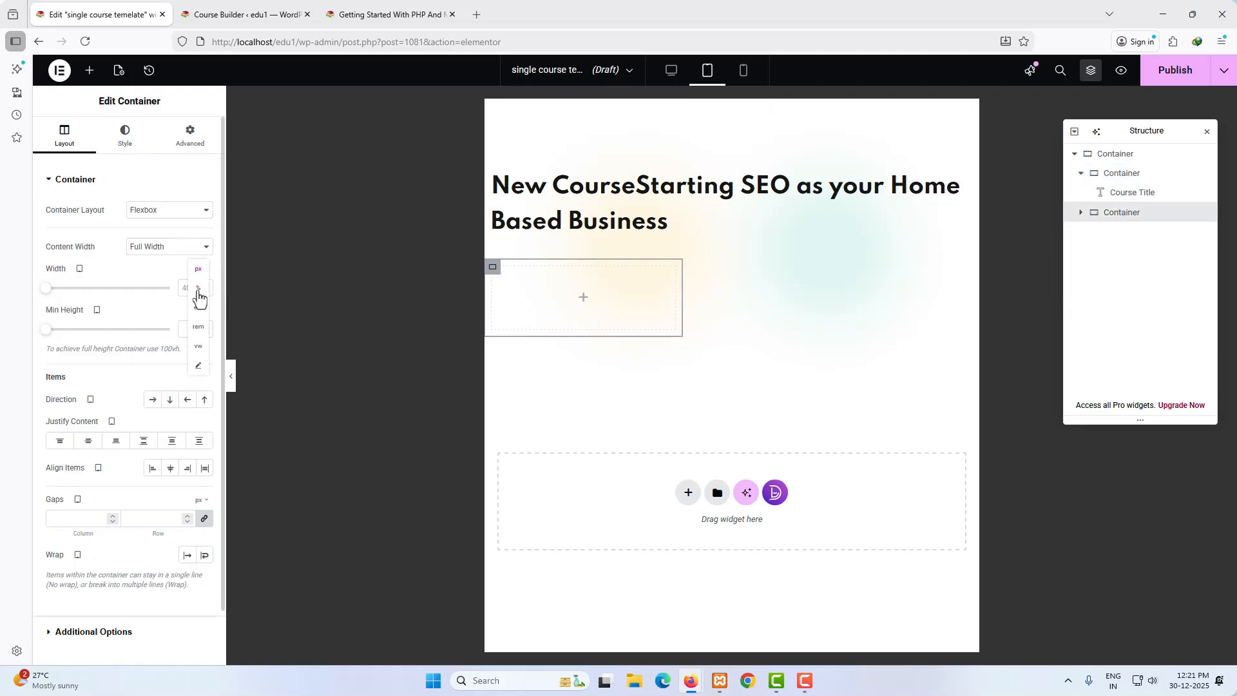
click(197, 290)
drag(95, 289, 169, 289)
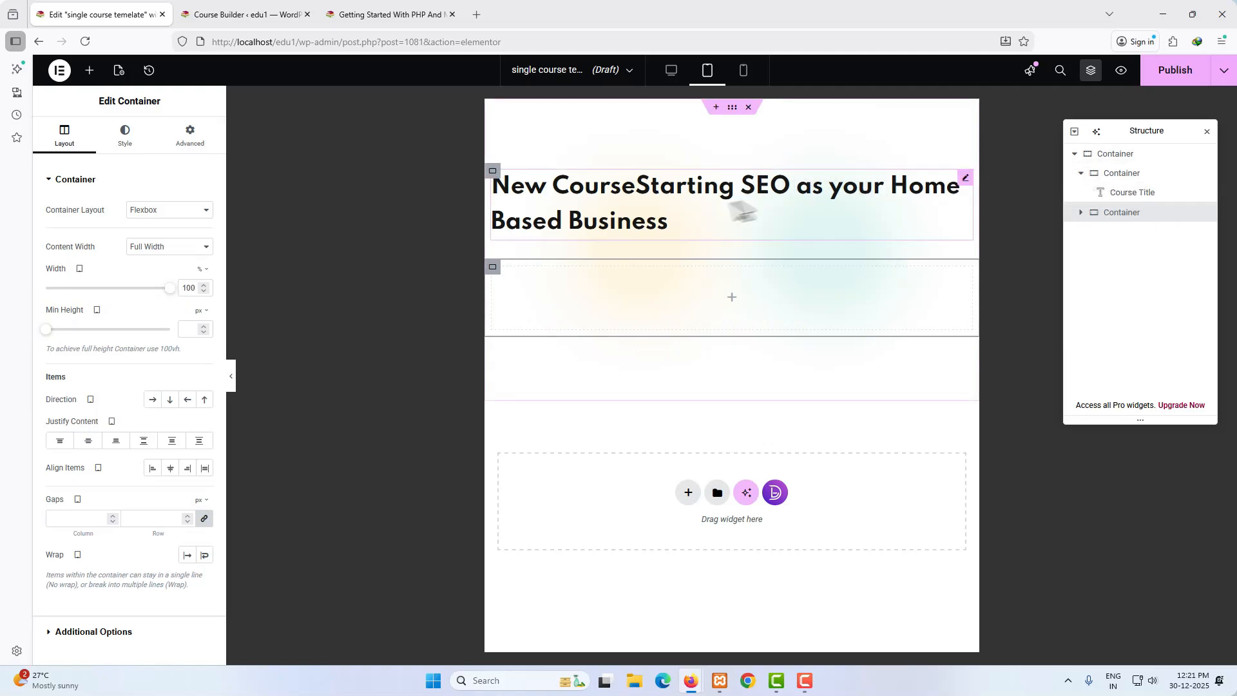
Set the Course Title widget's font size to 27 px for the mobile layout.
click(744, 71)
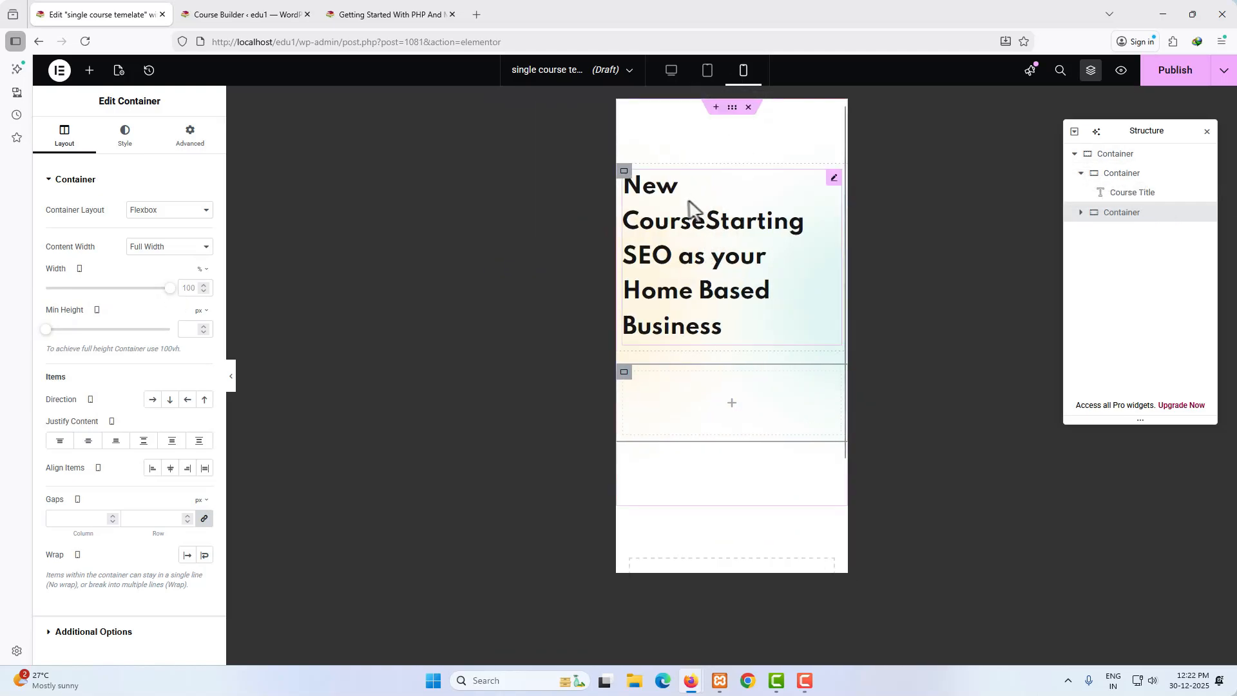
click(833, 179)
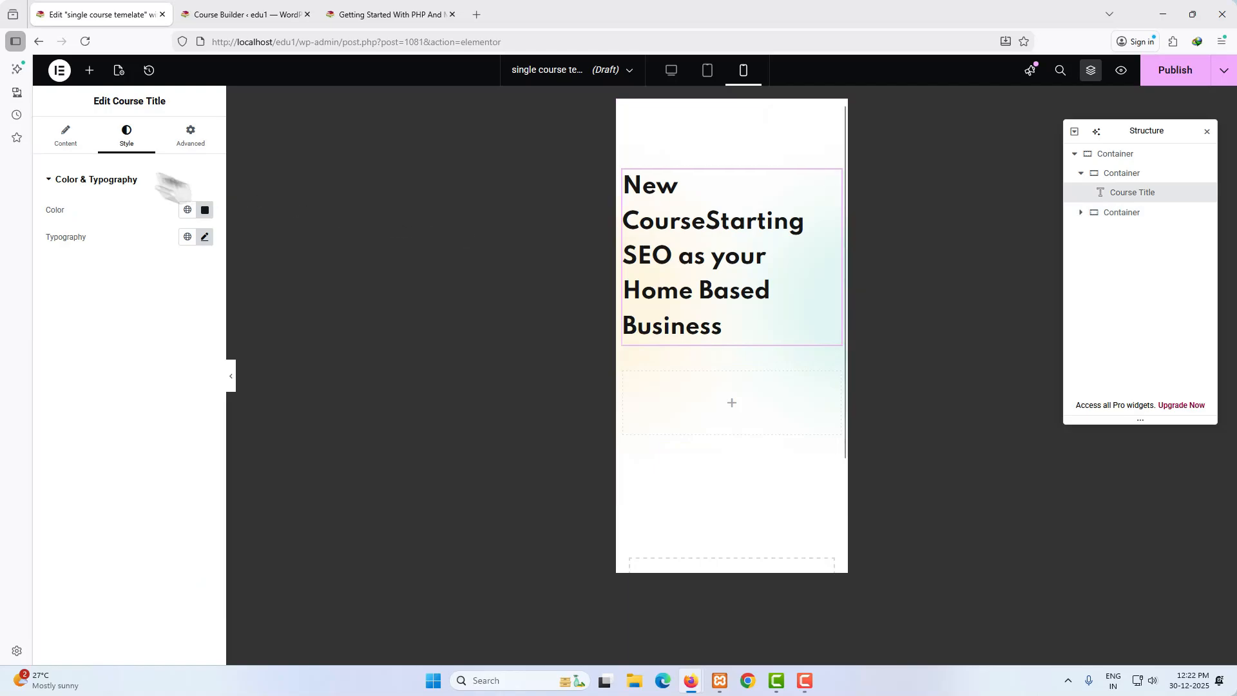
click(205, 237)
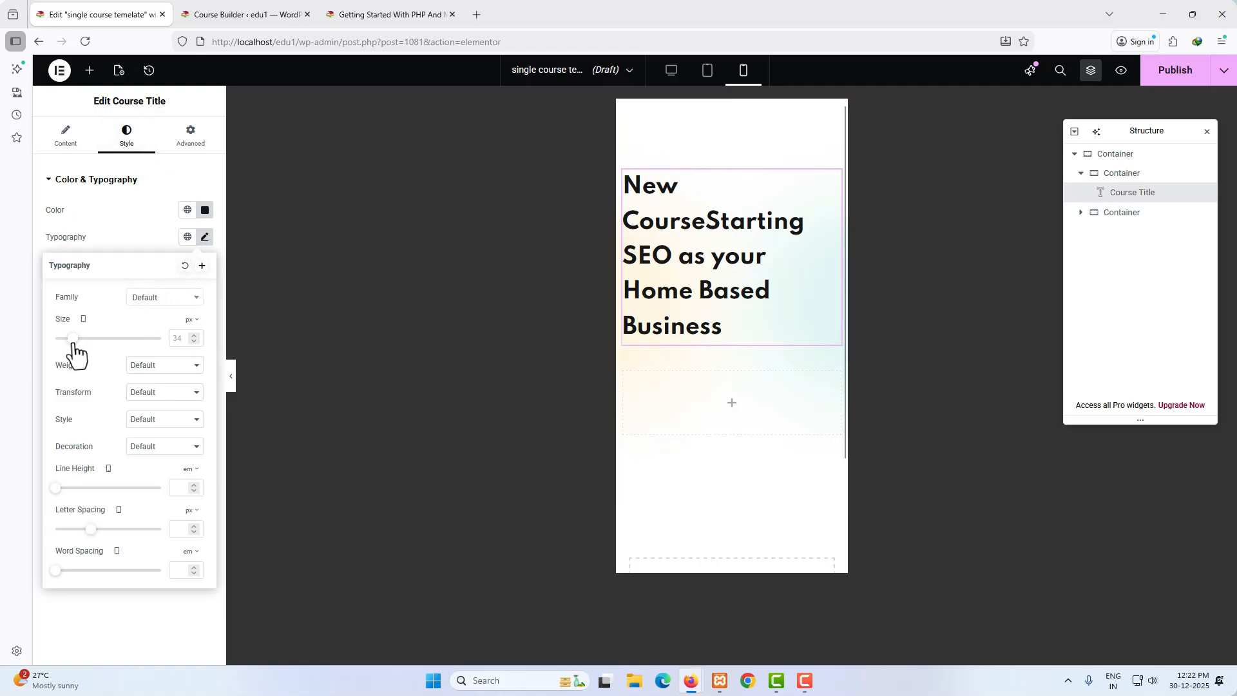
drag(72, 339, 69, 339)
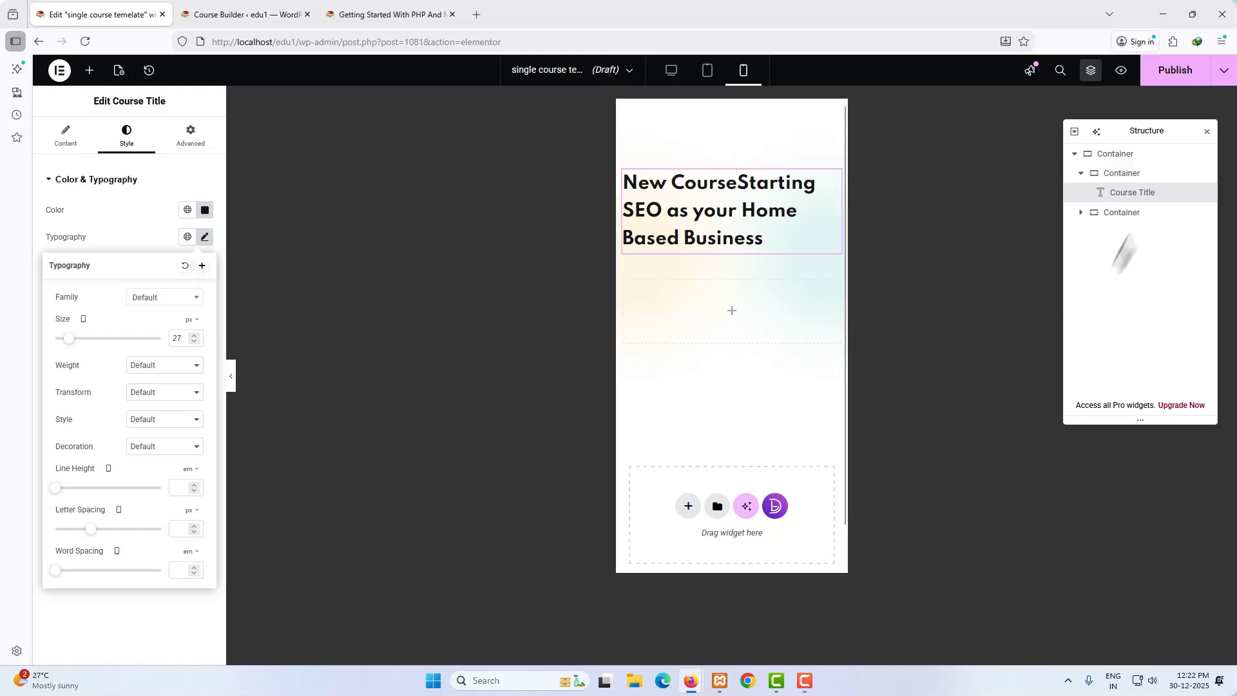
Return to the desktop layout and publish the single course template.
click(672, 74)
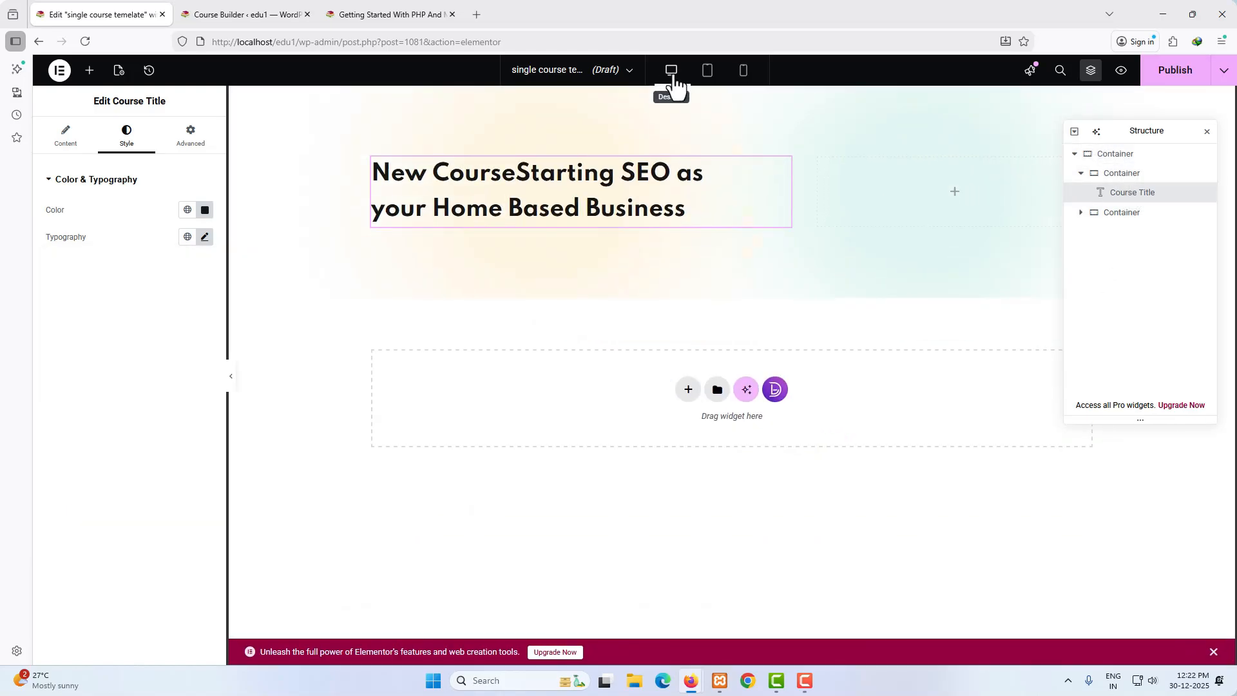
click(1171, 82)
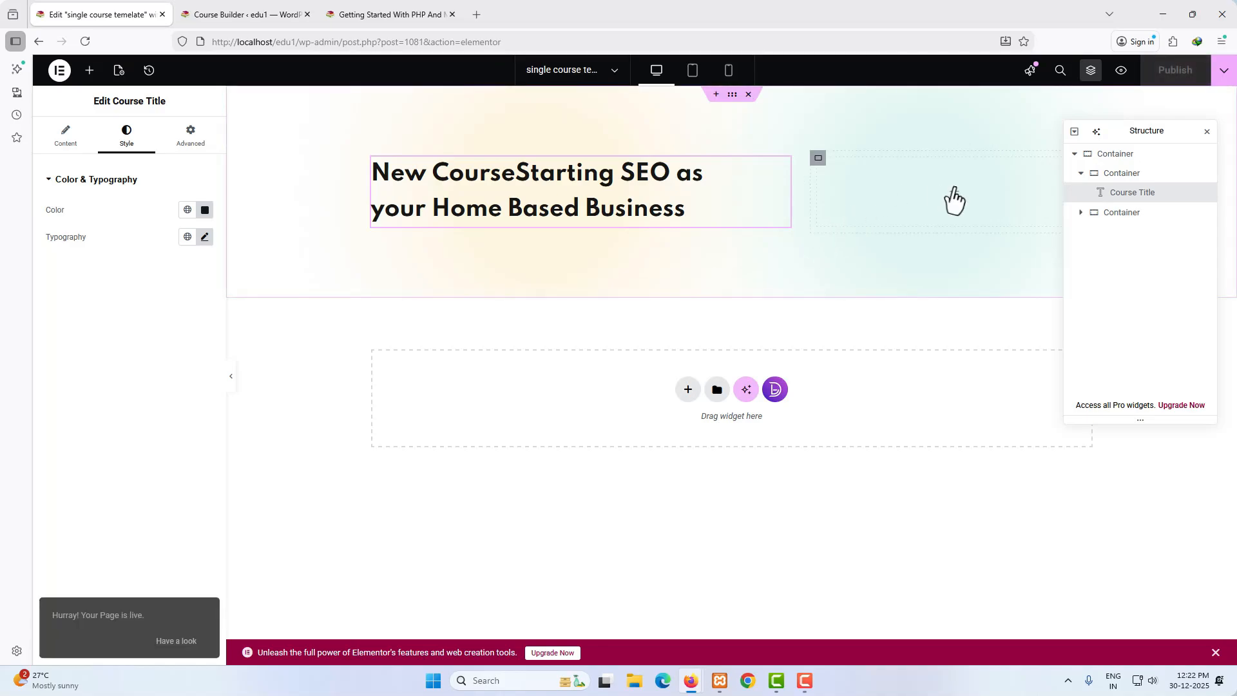
Add an Image widget to the header's empty second container and choose the teal geometric star ornament from the media library.
click(953, 194)
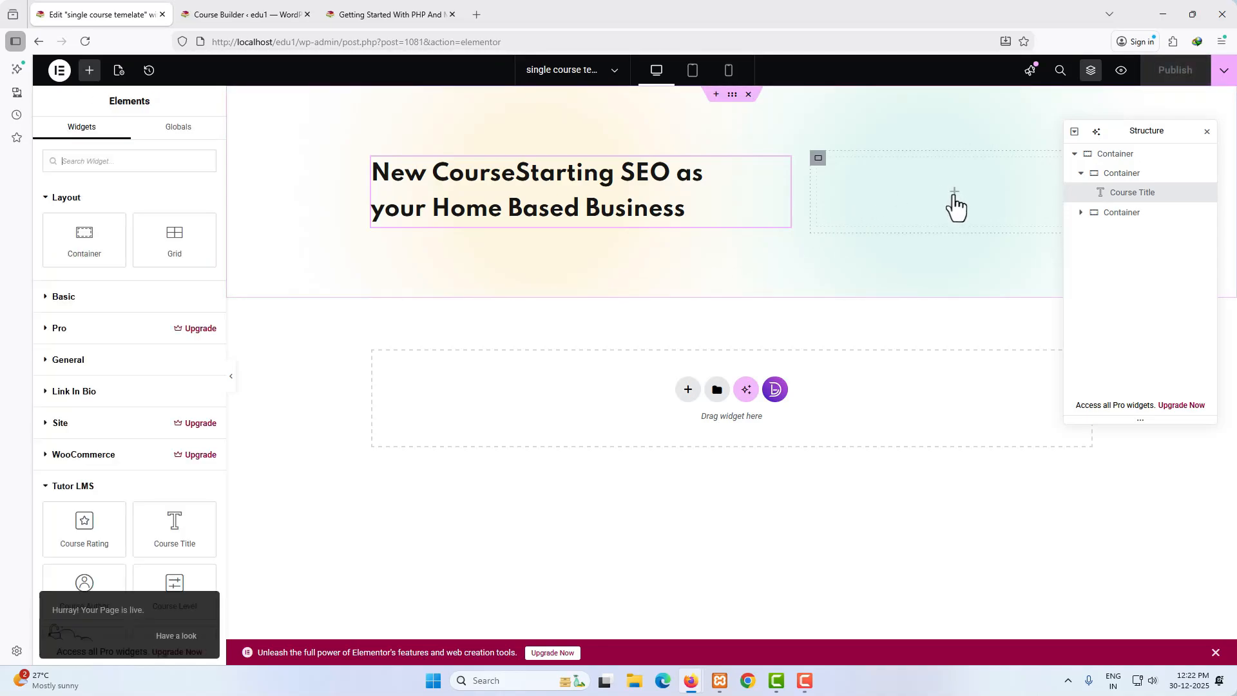
click(90, 303)
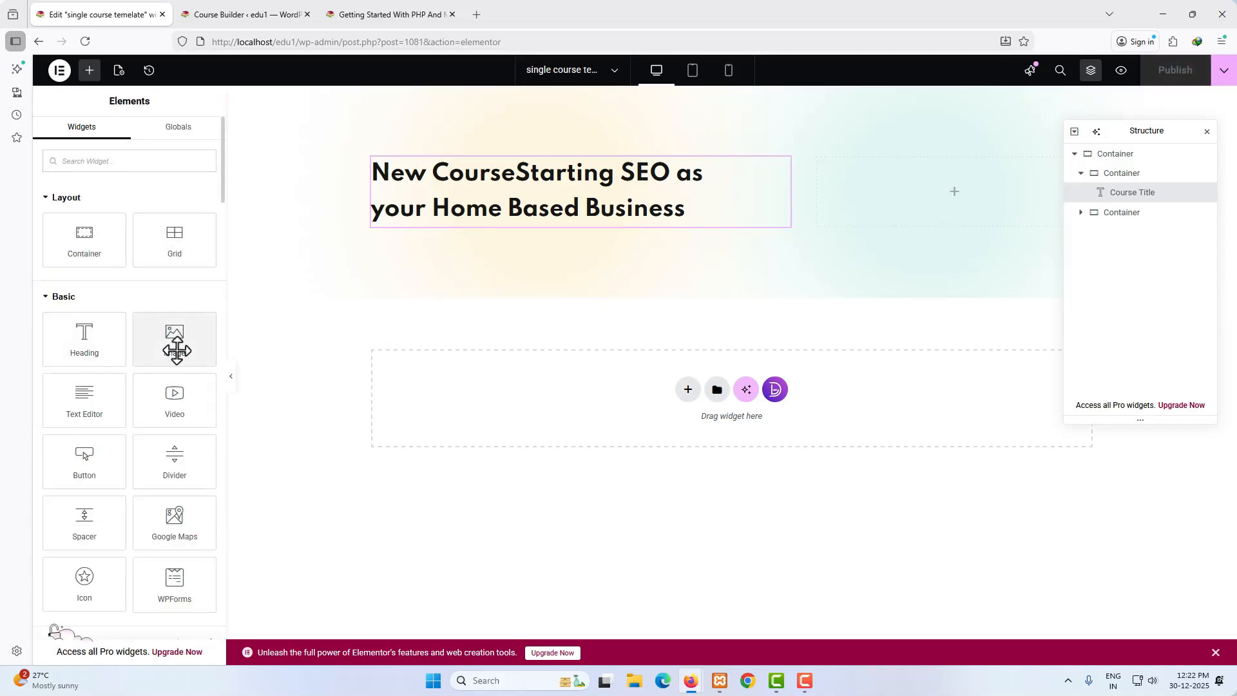
drag(174, 341, 947, 206)
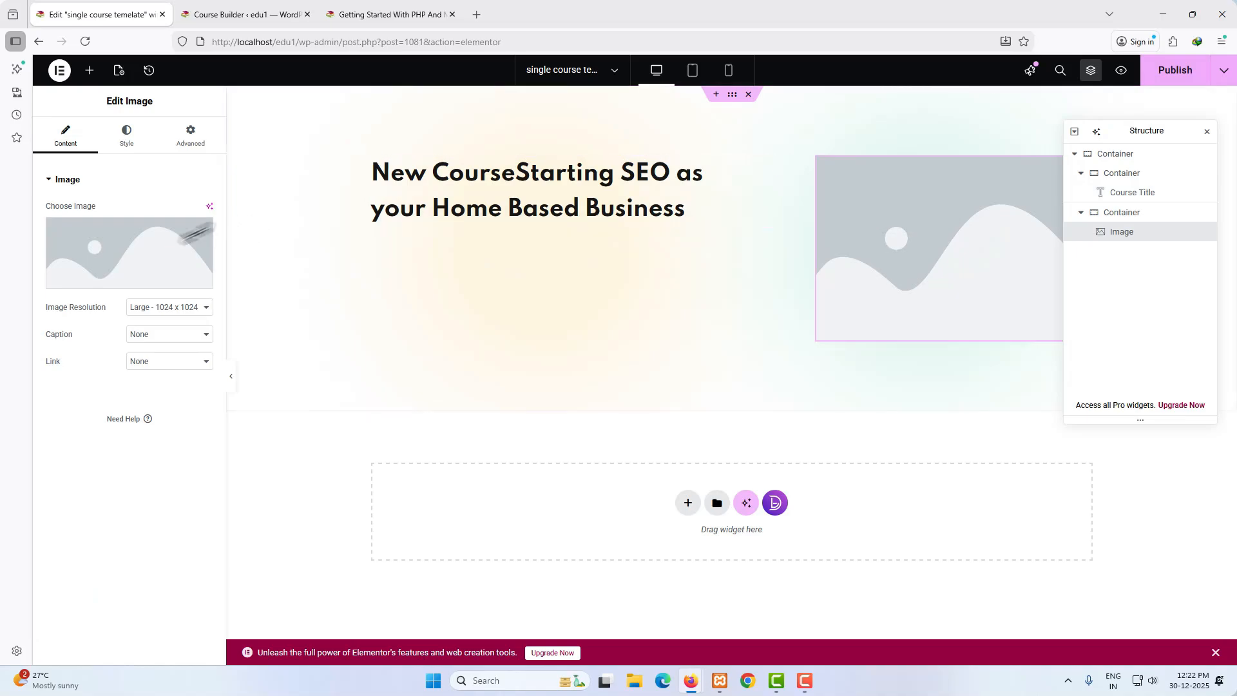
click(177, 255)
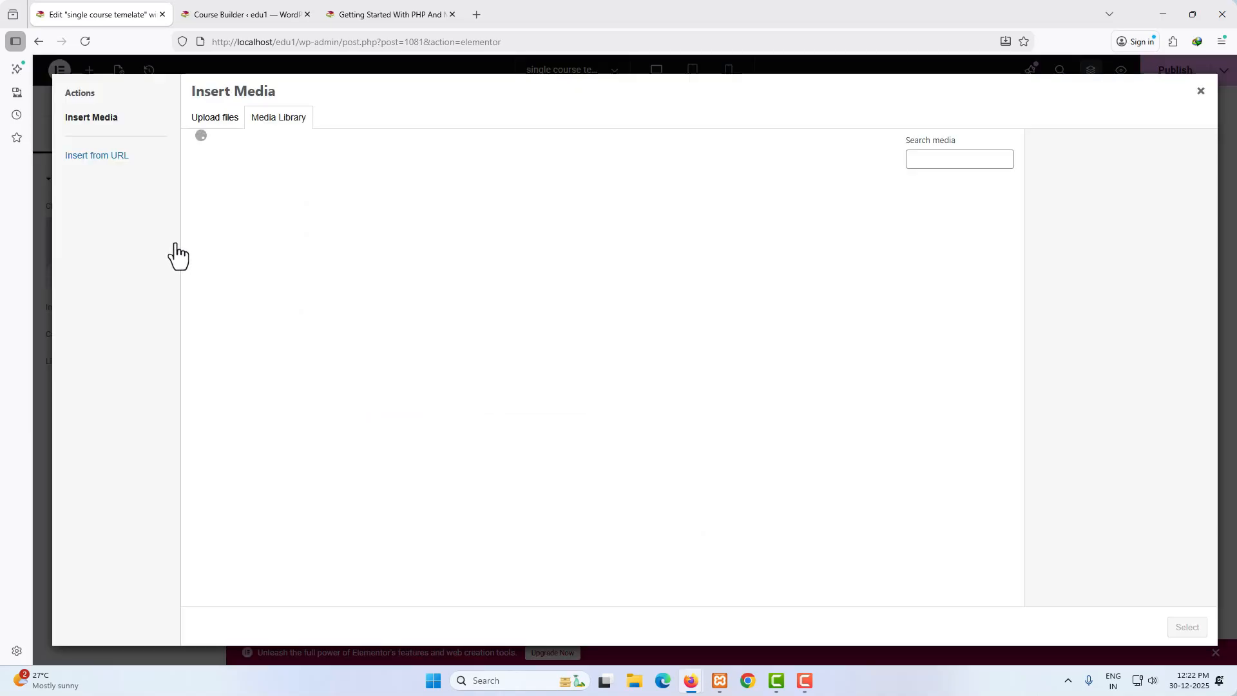
scroll(509, 402, down, 5)
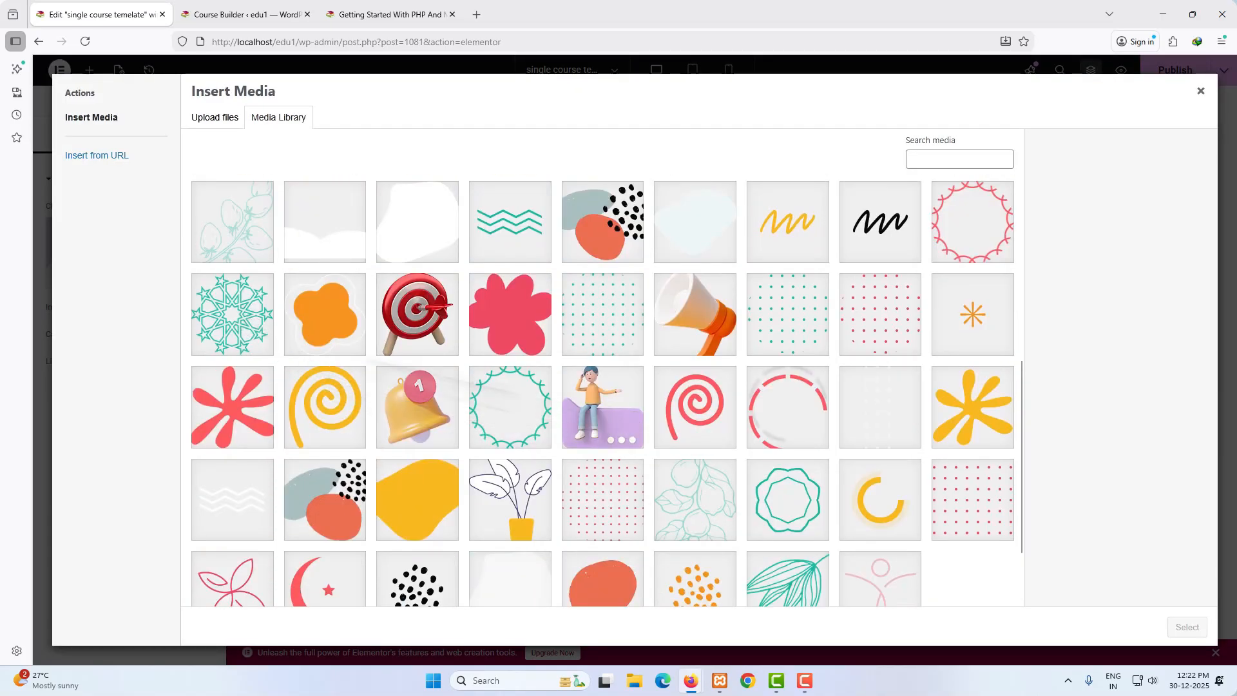
click(238, 322)
click(1187, 627)
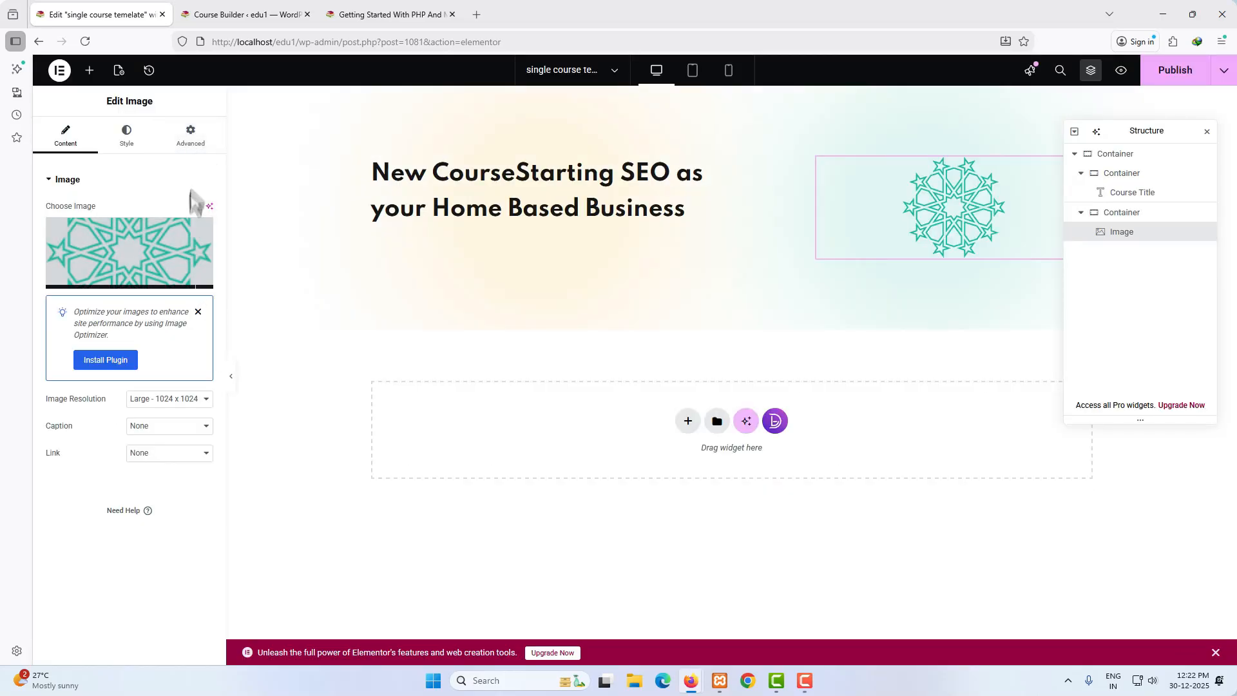
Set the ornament image's position to Absolute, placing it beside the title on desktop and offset about 342 px horizontally, -81 px vertically on tablet.
click(191, 138)
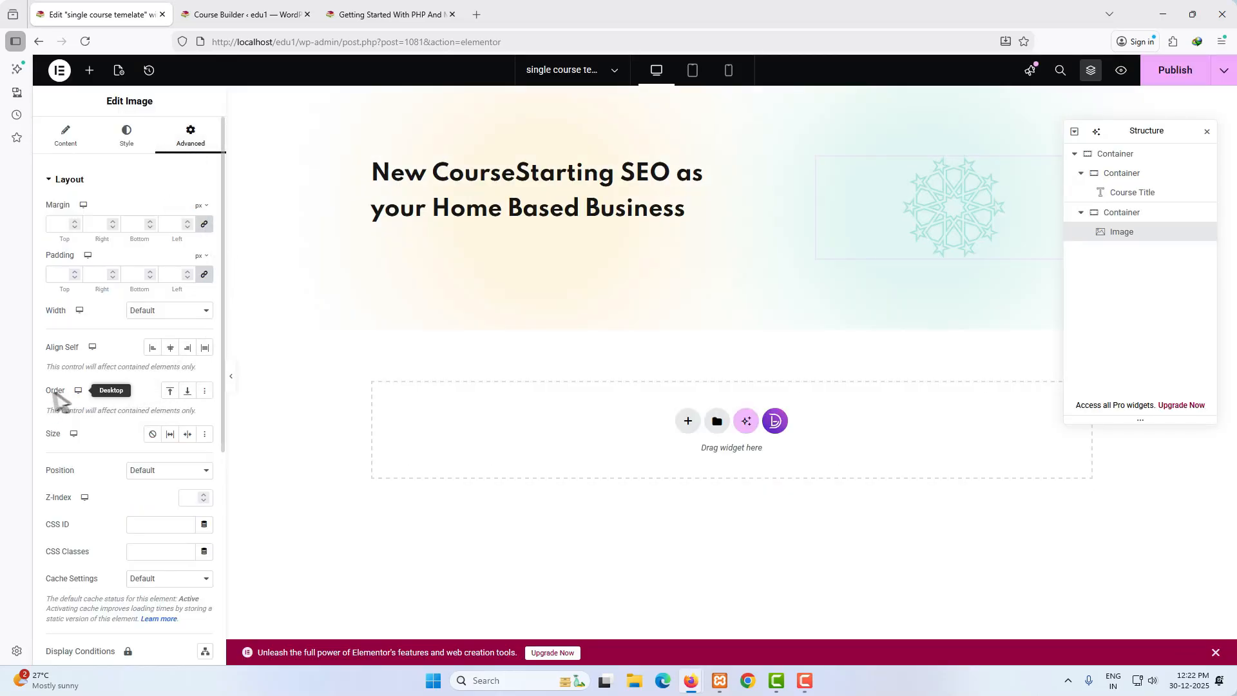
click(187, 472)
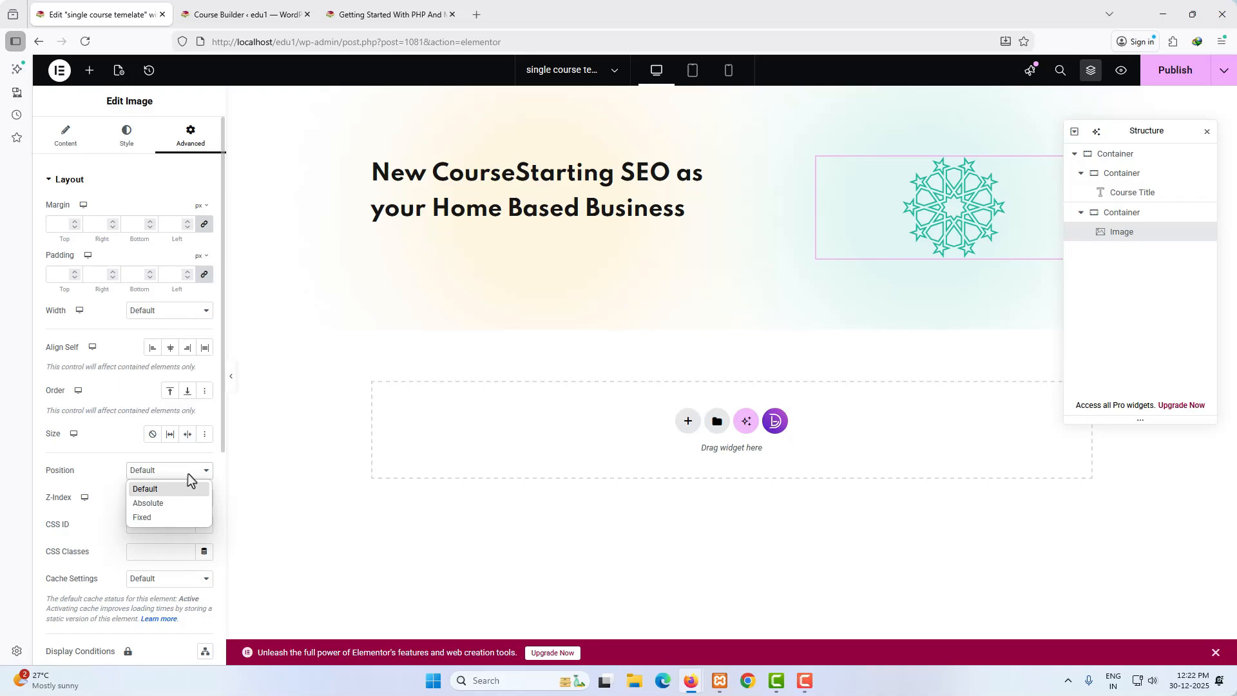
click(158, 502)
drag(857, 216, 792, 171)
click(694, 72)
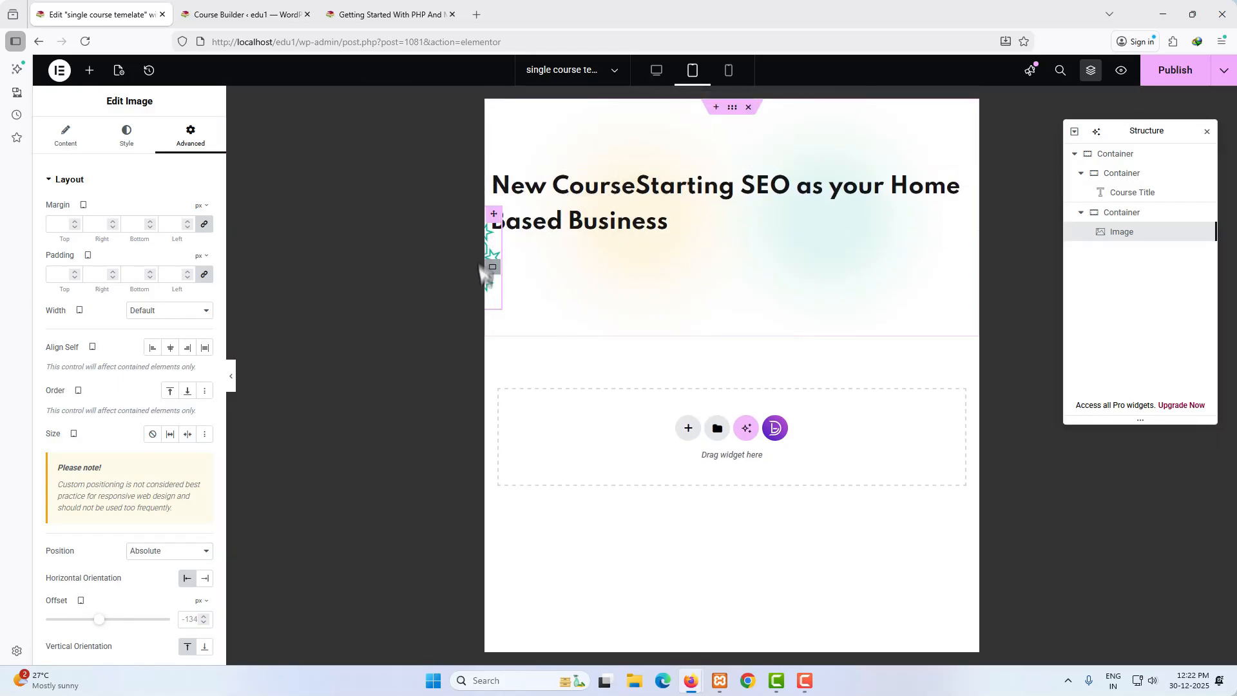
drag(488, 272, 751, 261)
Hide the ornament image on mobile portrait and publish the template.
click(730, 72)
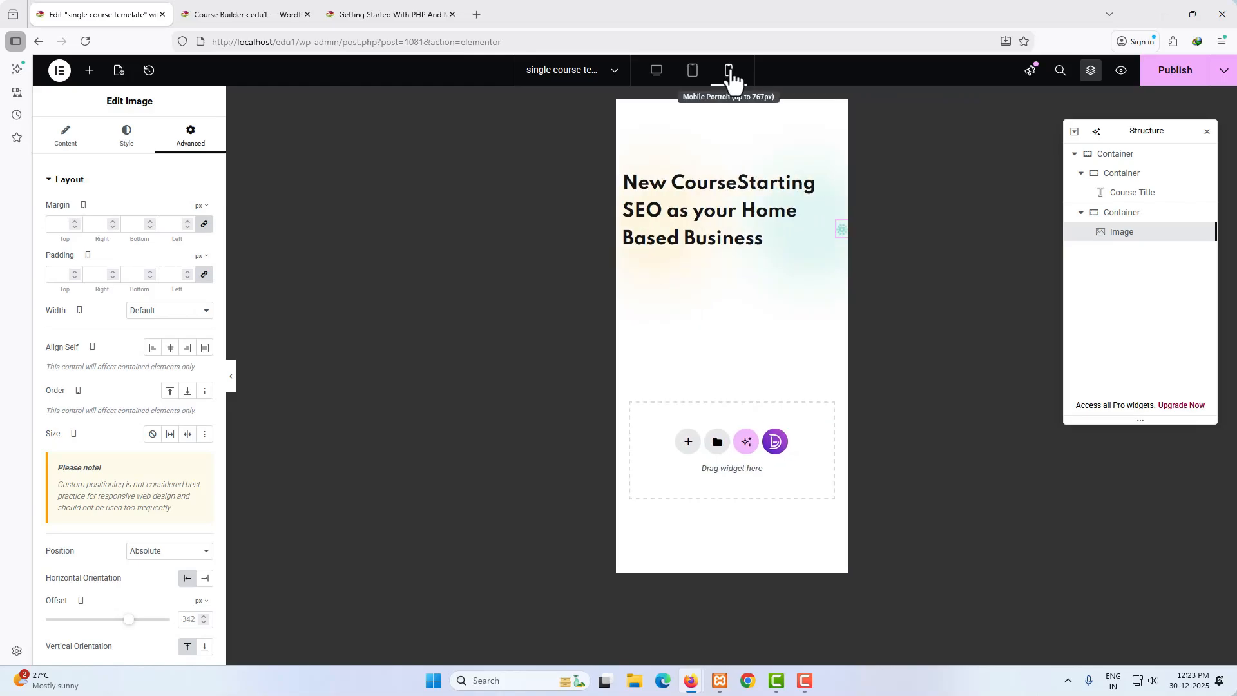
scroll(157, 257, down, 1)
scroll(157, 303, up, 1)
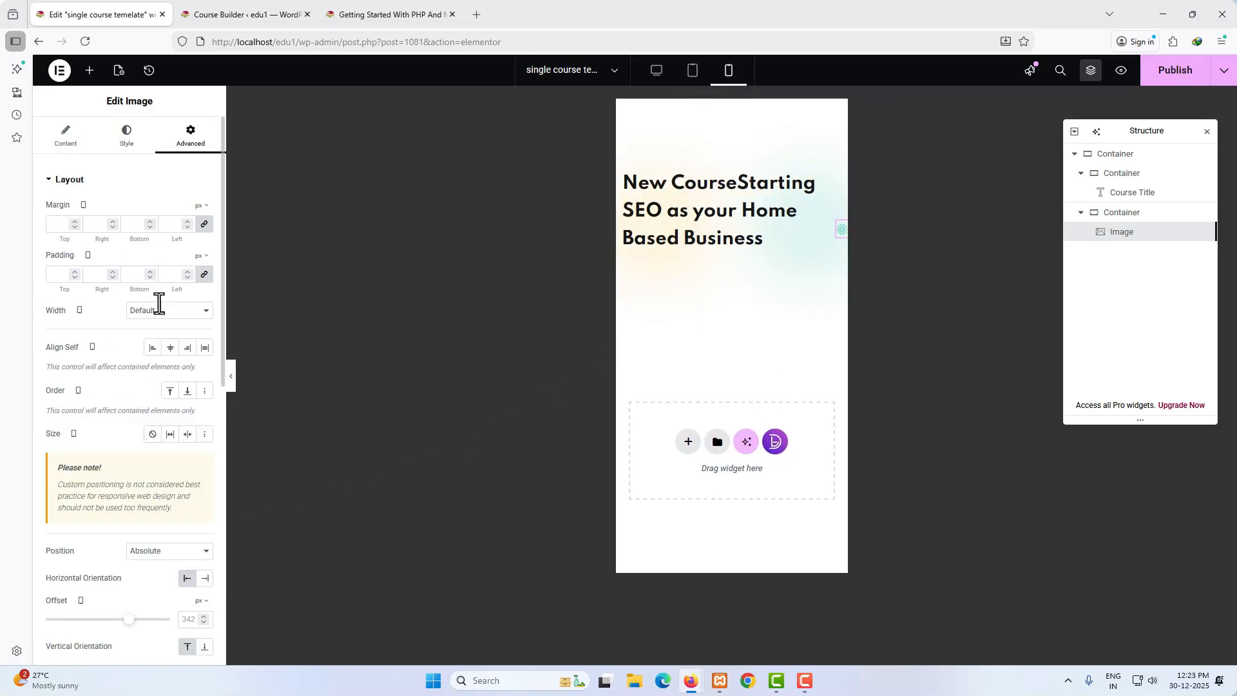
scroll(116, 505, down, 8)
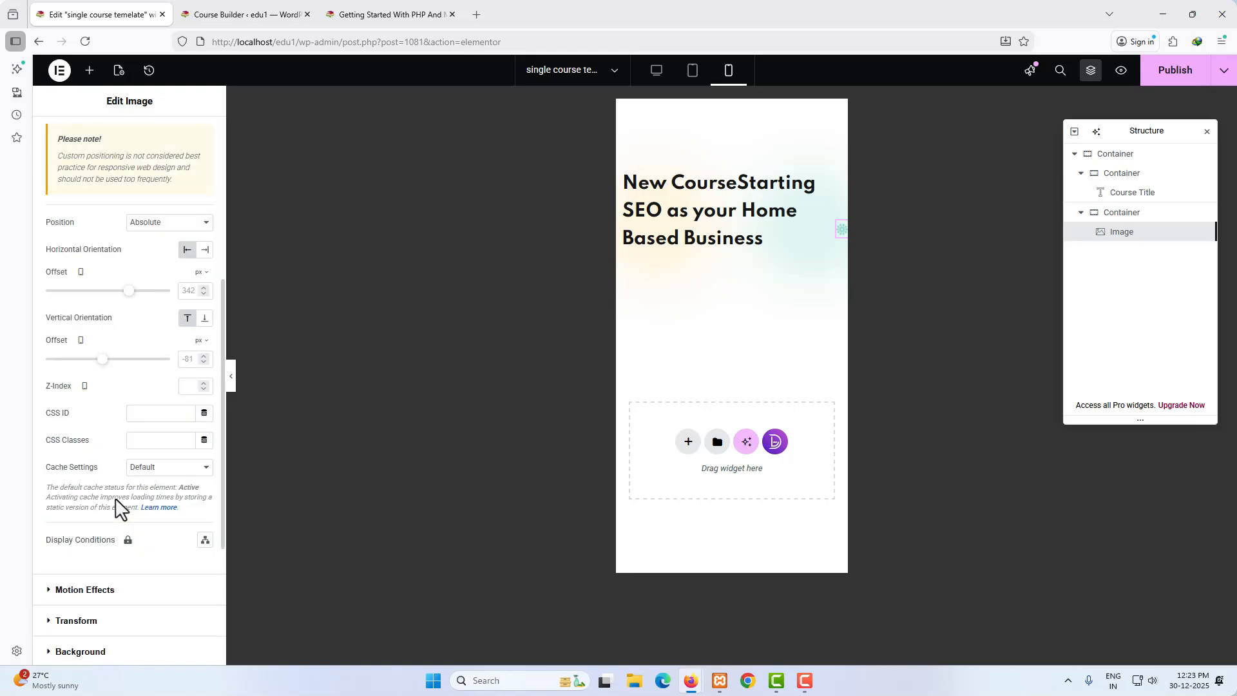
click(91, 552)
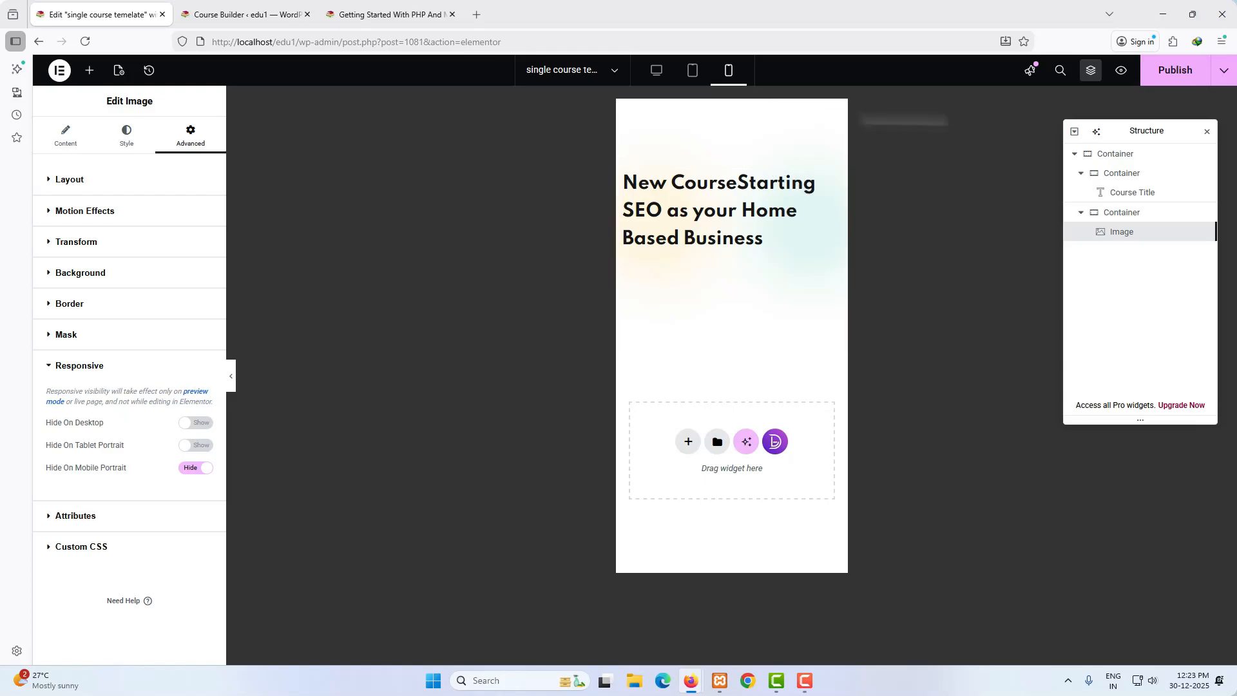
click(1176, 72)
Return to the desktop layout and add a container with two equal columns below the header section.
click(657, 71)
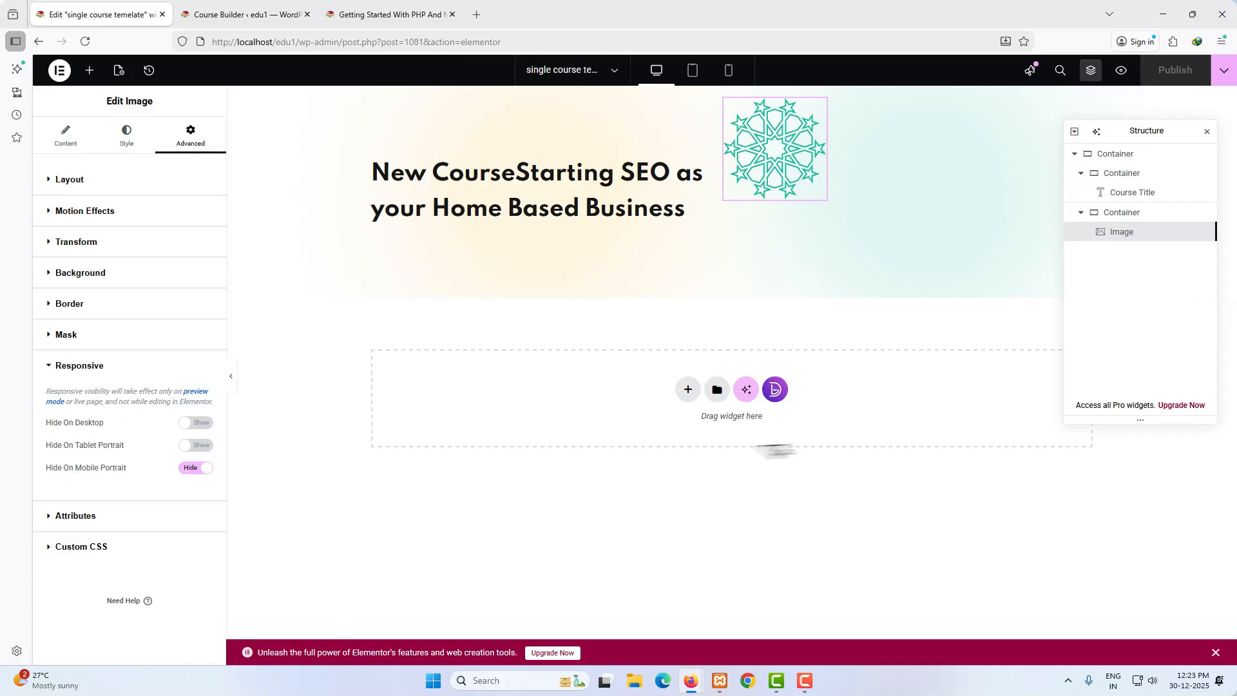
click(688, 391)
click(685, 440)
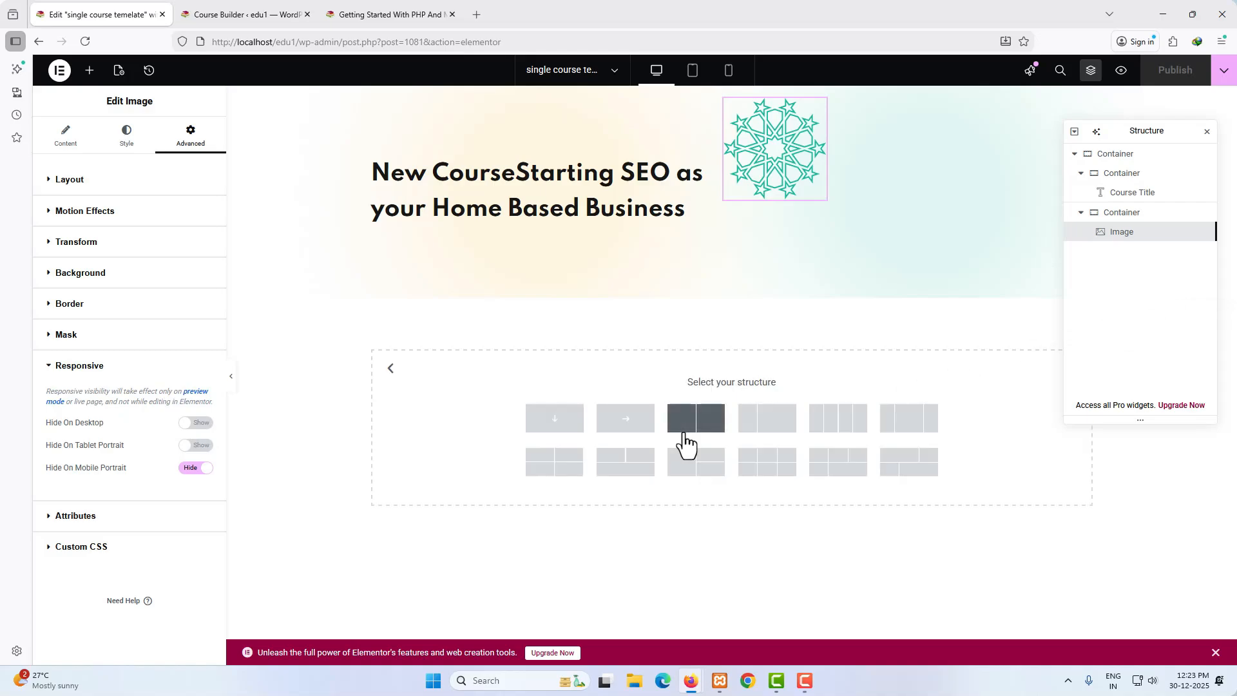
click(705, 429)
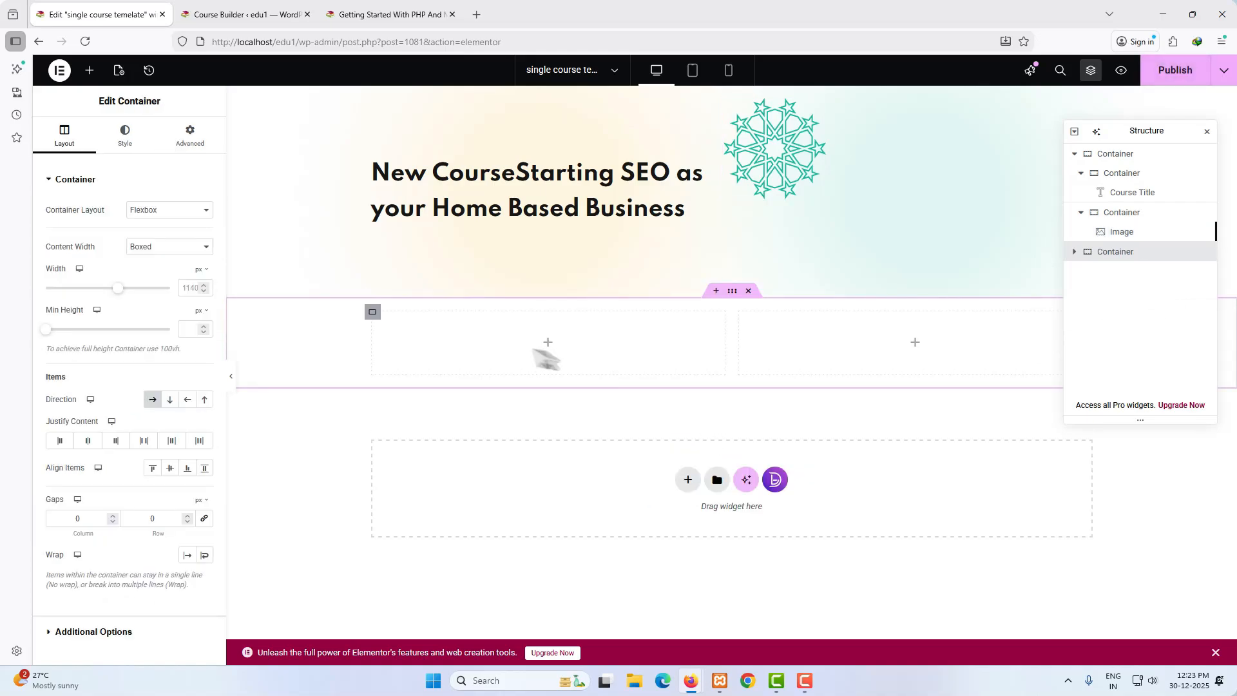
Set the new section's first column width to 60% and its second column width to 40%.
click(372, 313)
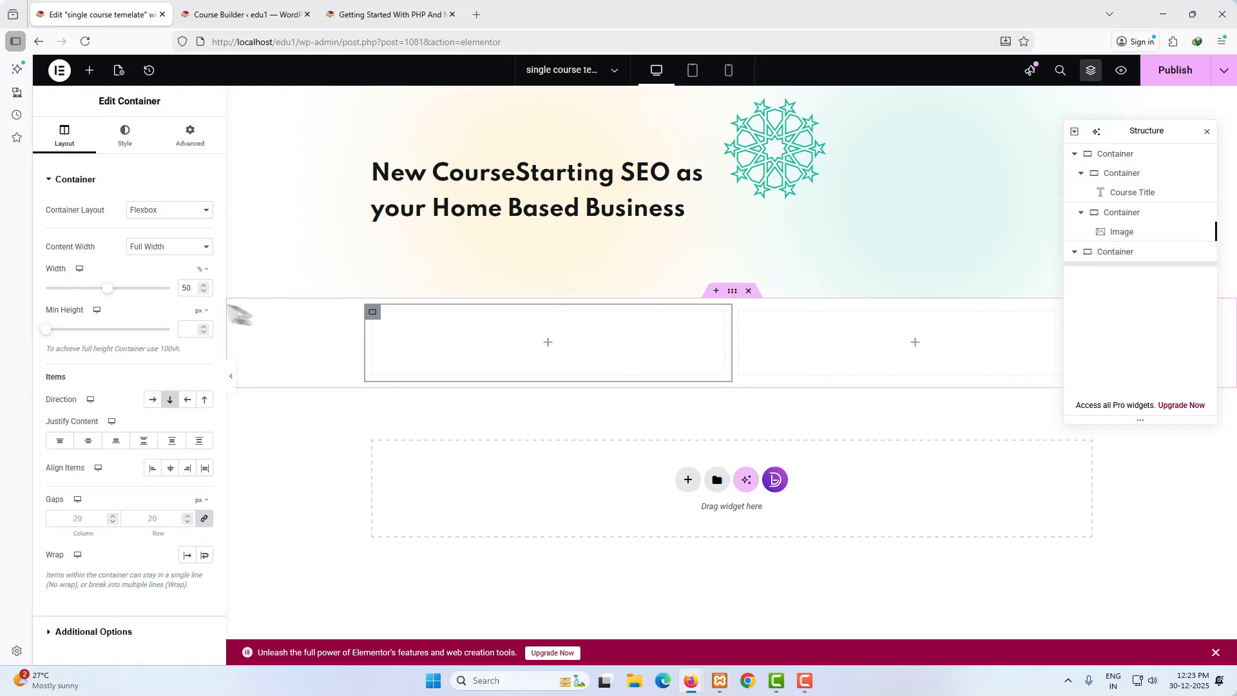
text(60)
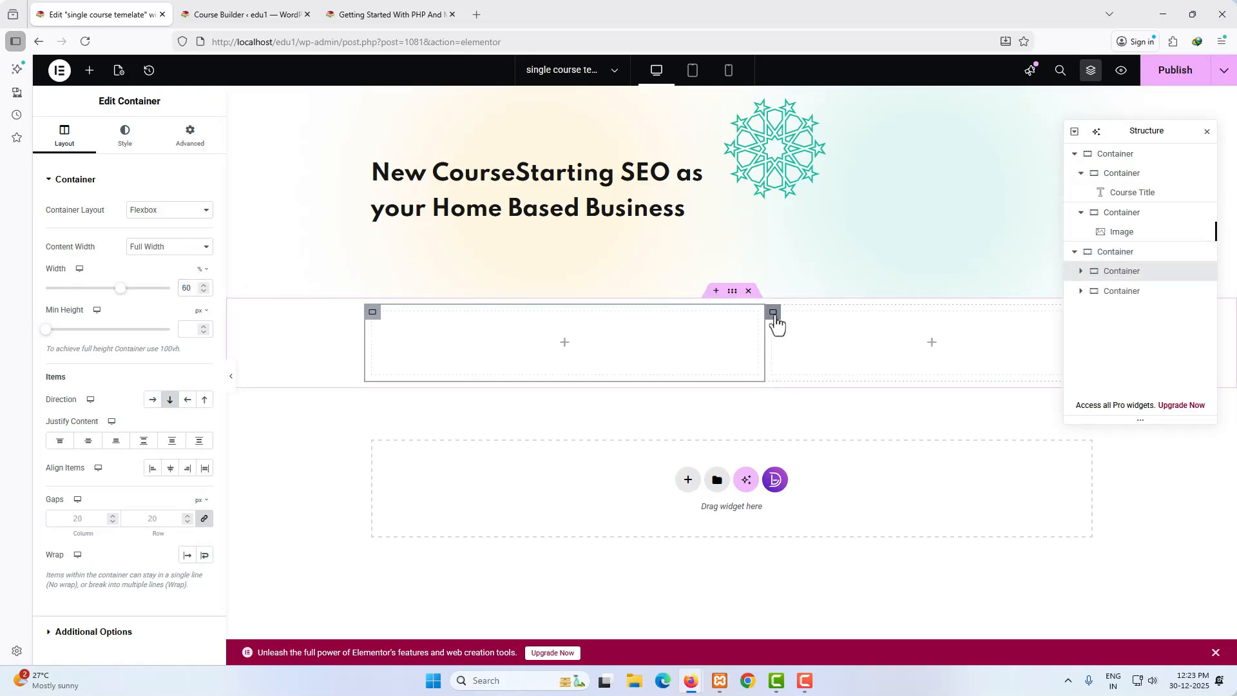
click(773, 313)
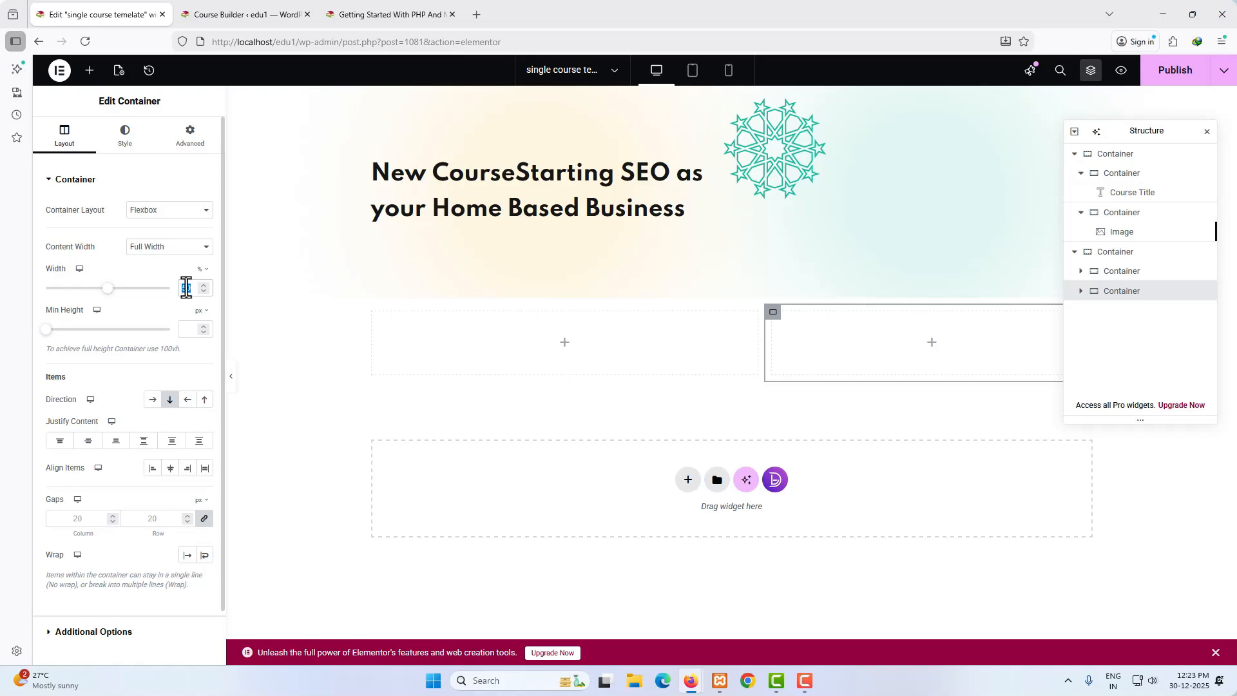
text(40)
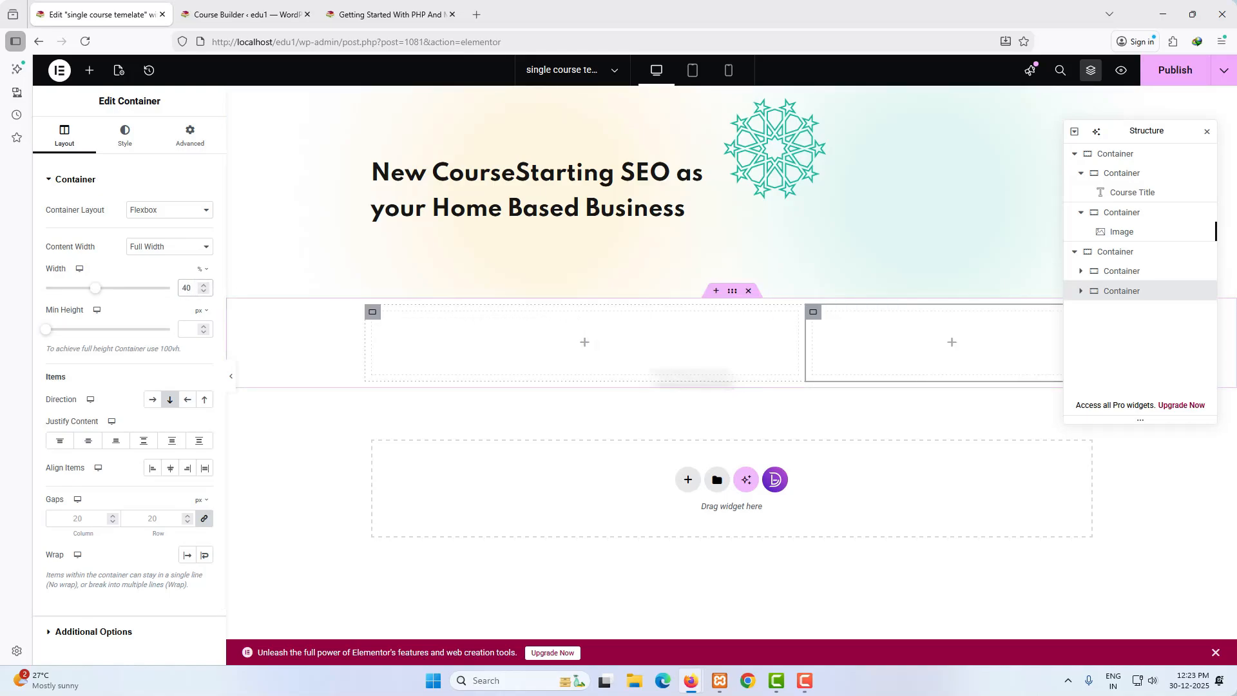
Set the new section's first column width to 65% and its second column width to 35%.
click(376, 326)
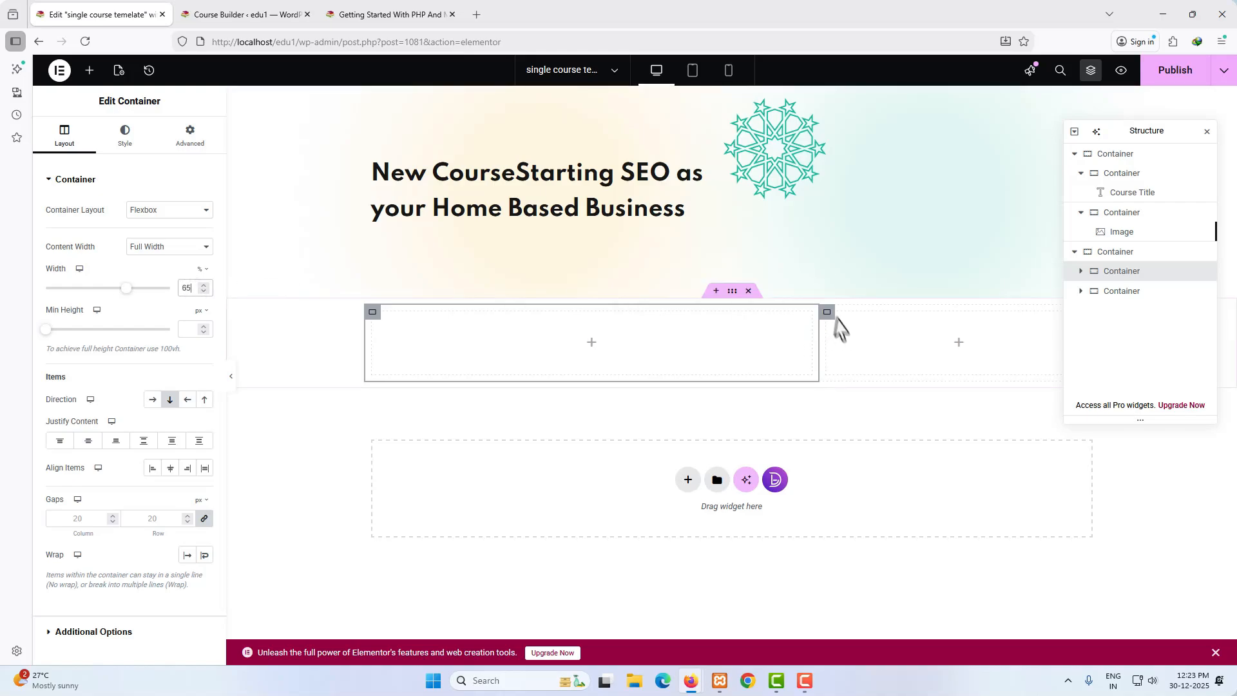
click(826, 319)
double_click(189, 289)
text(35)
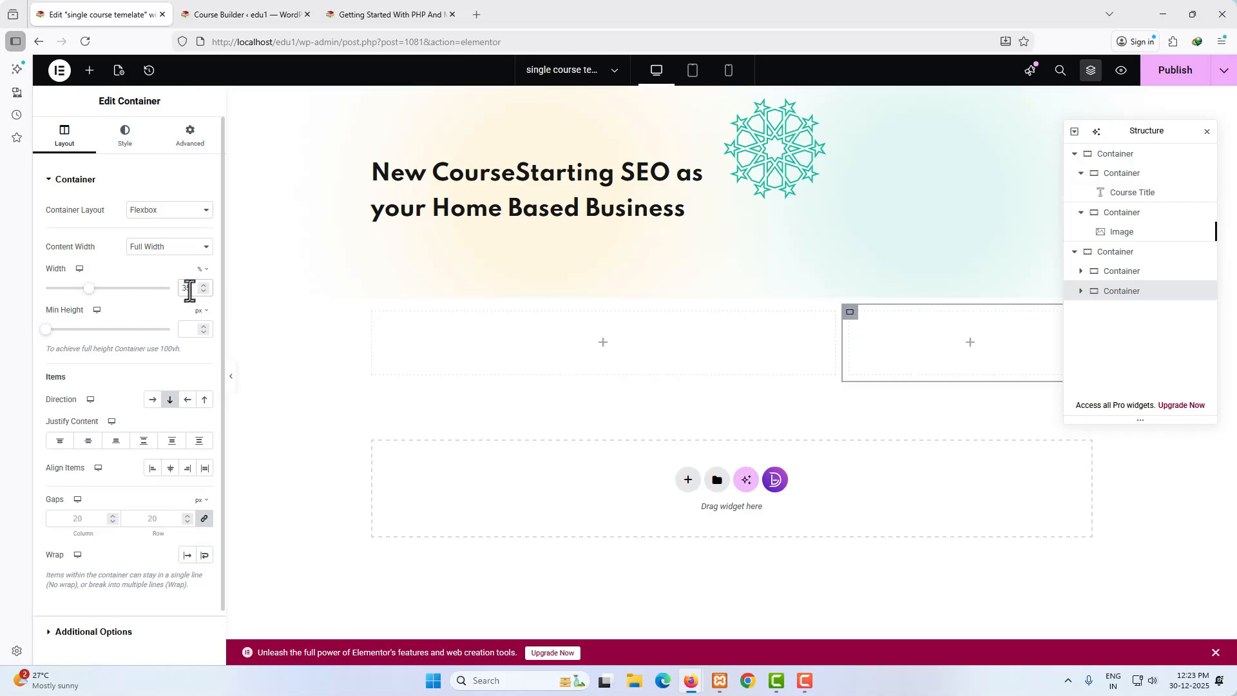
Add the Tutor LMS Course Rating widget to the wider column, with the Course Level widget beneath it.
click(605, 351)
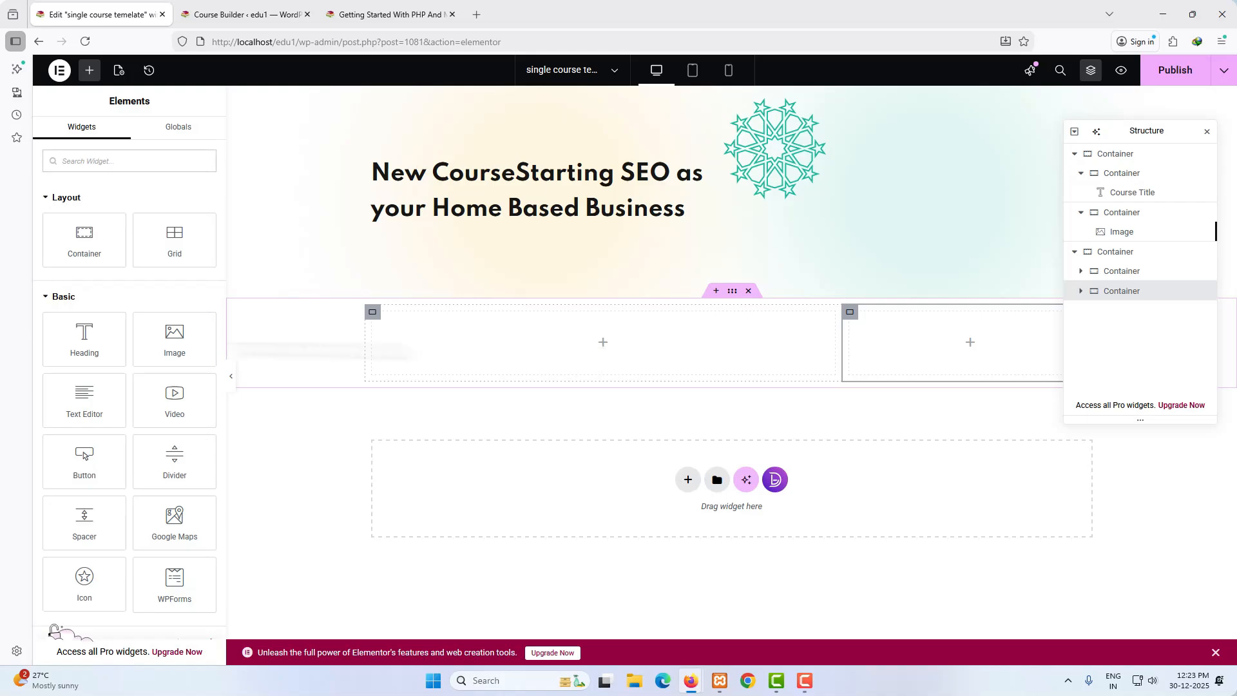
click(50, 297)
scroll(71, 374, down, 4)
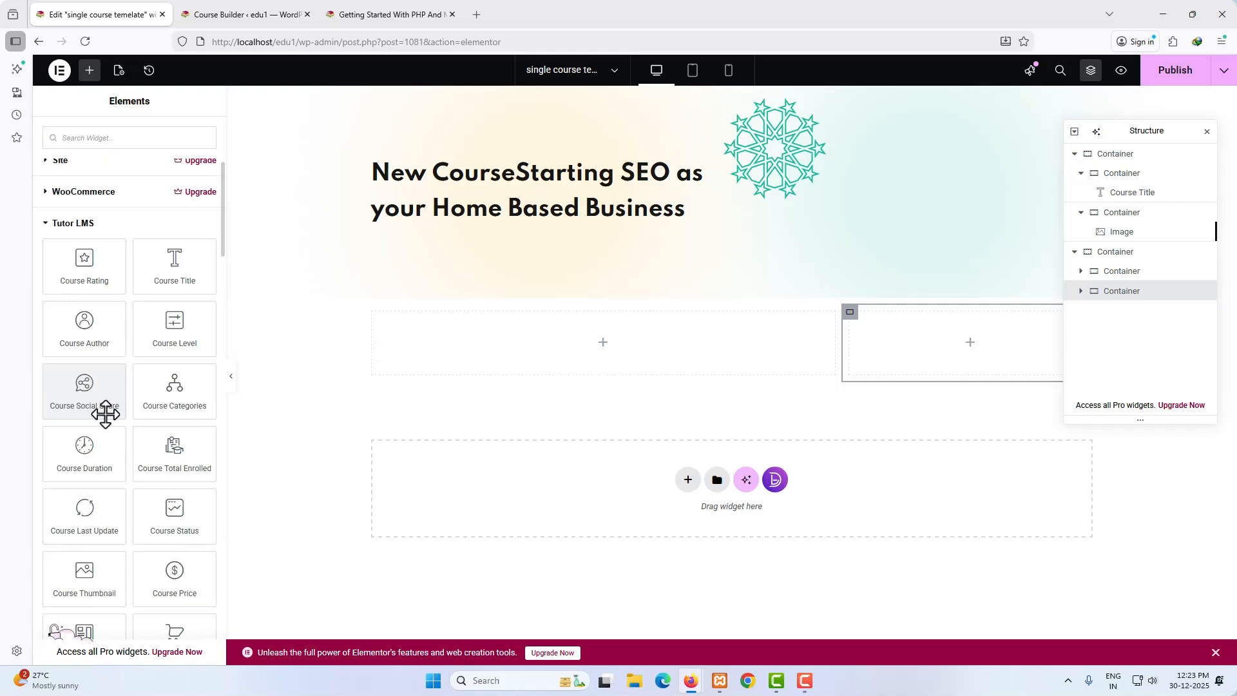
drag(84, 276, 470, 341)
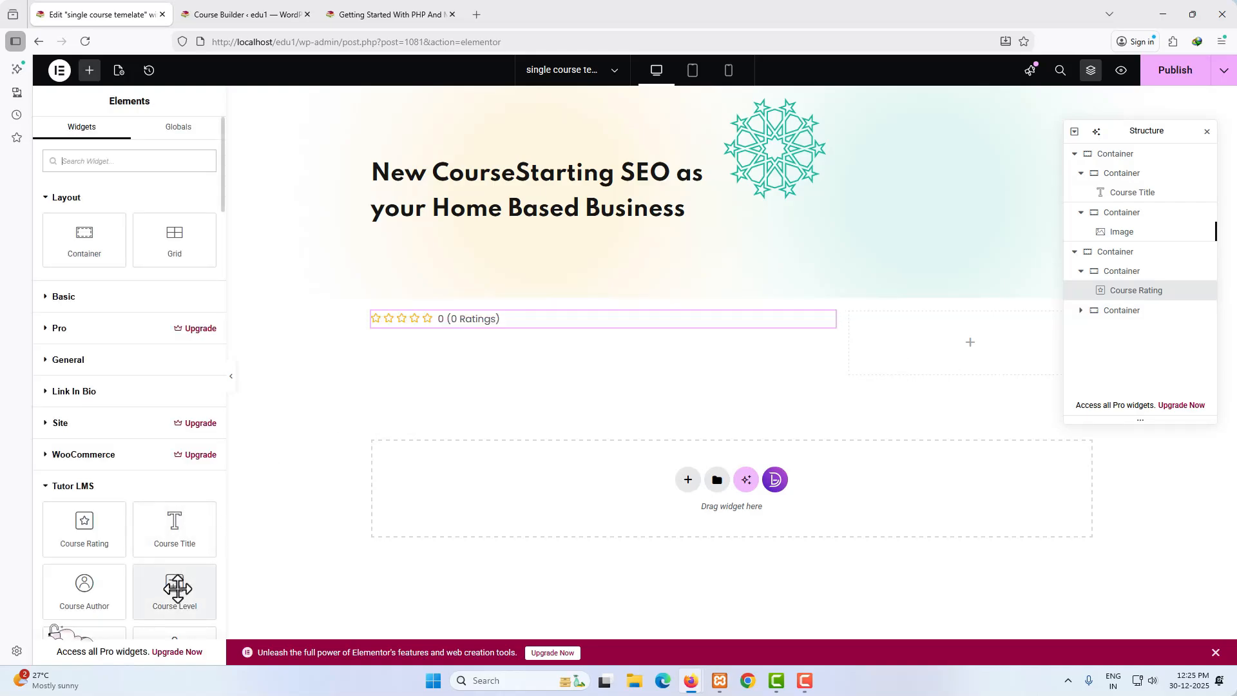
drag(177, 588, 439, 331)
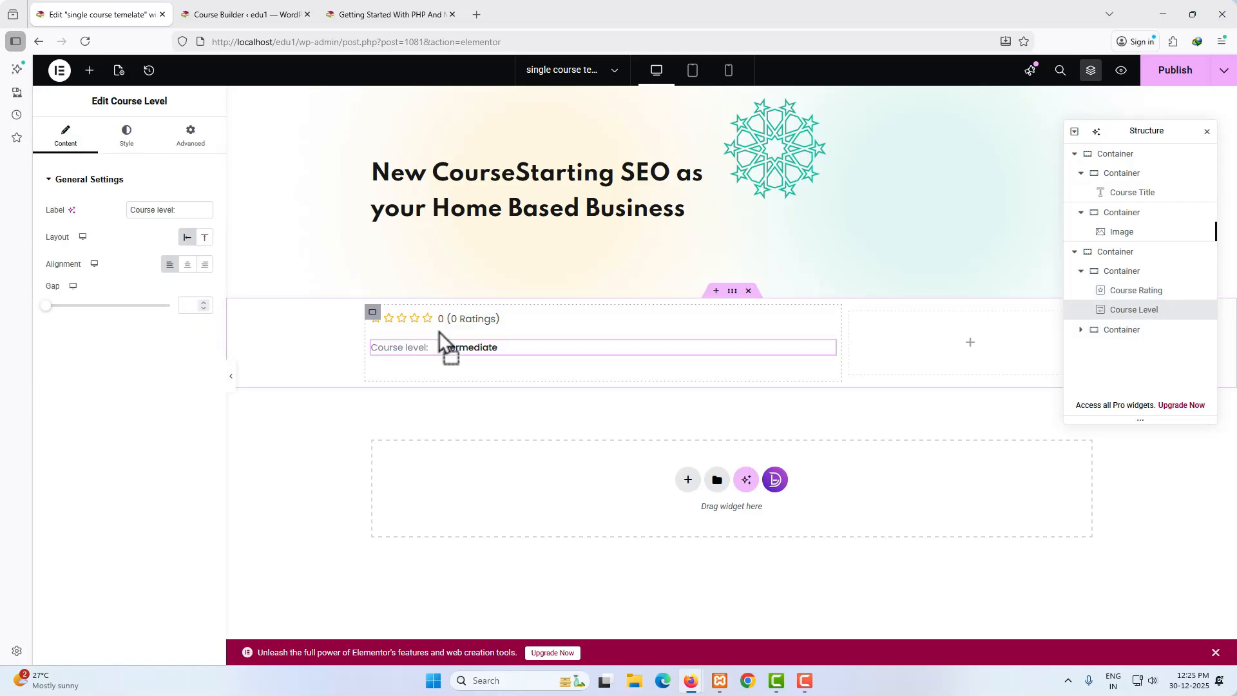
Add the Course Categories widget below the course level, followed by the Course About widget.
click(89, 69)
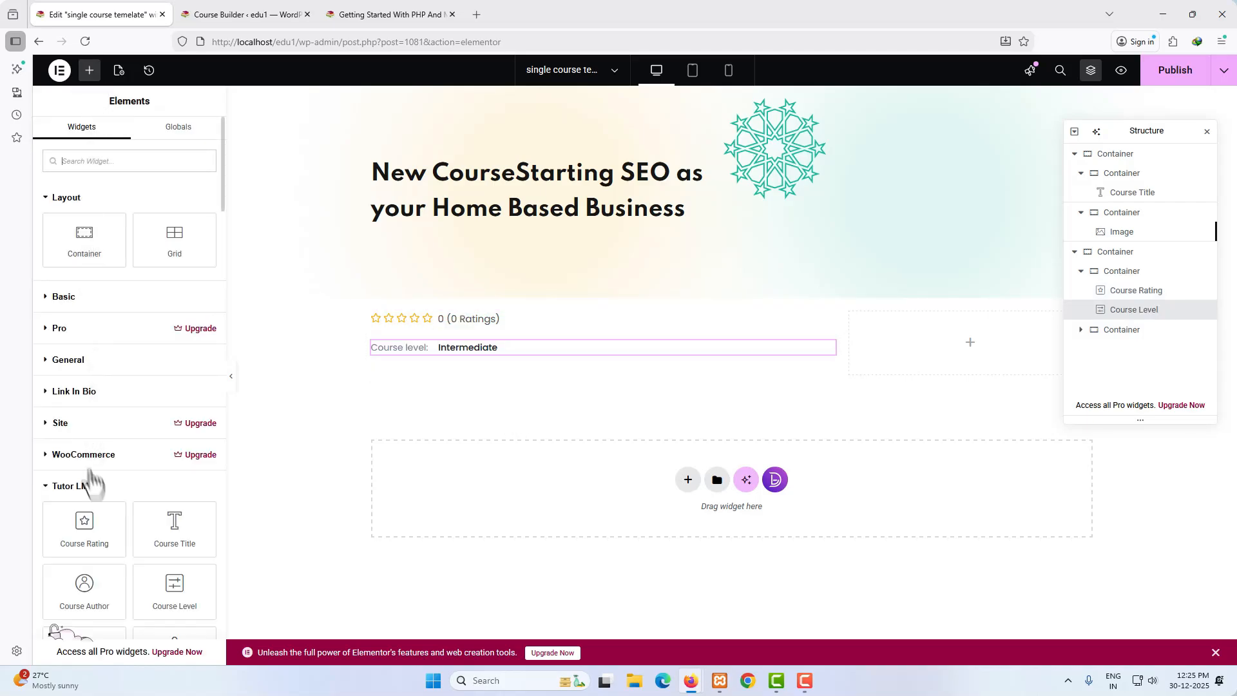
scroll(95, 481, down, 2)
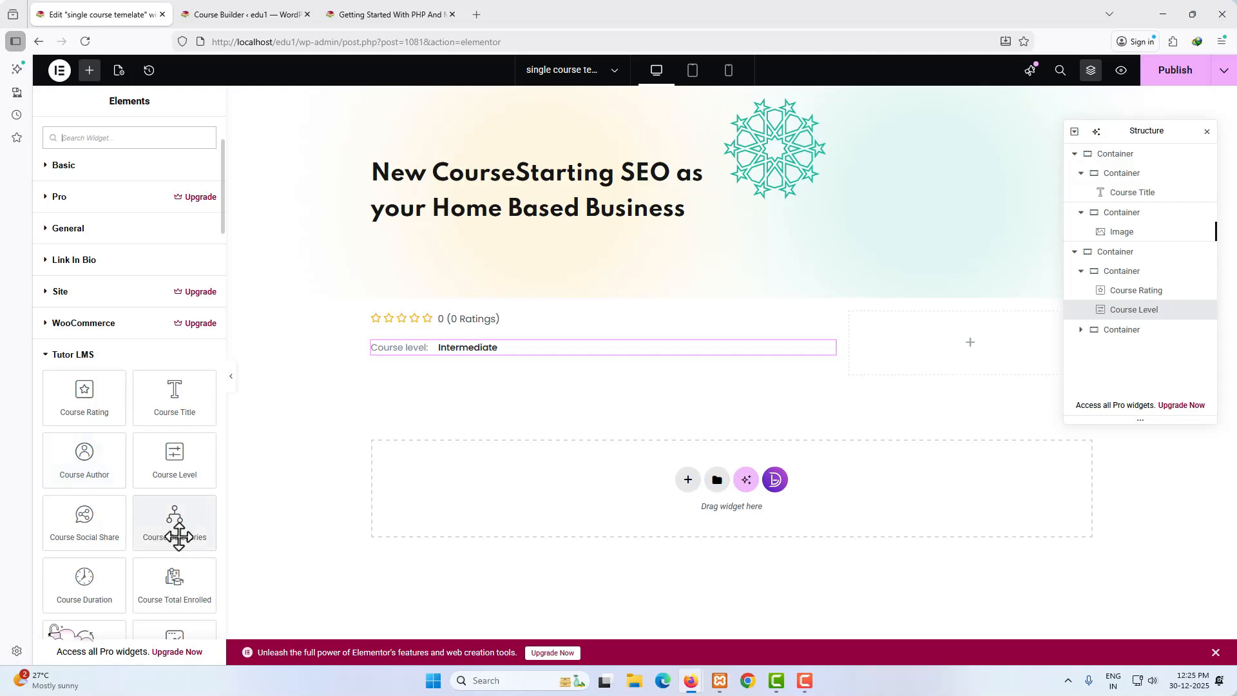
drag(181, 528, 462, 349)
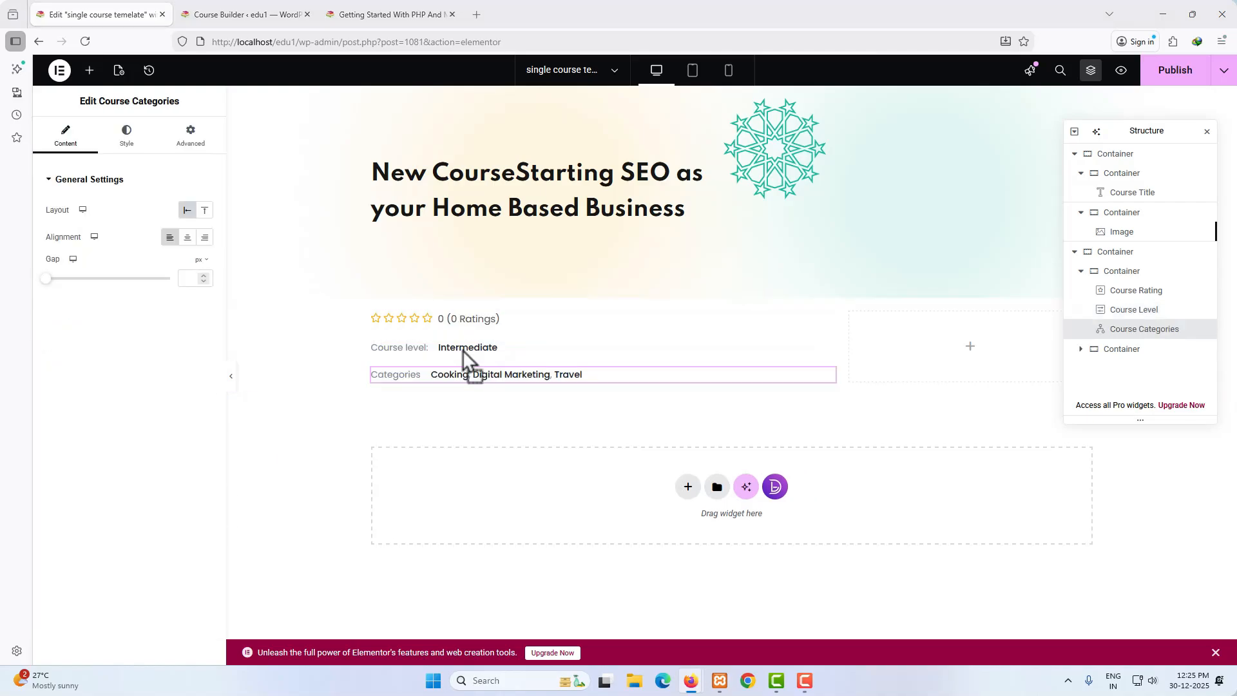
click(90, 71)
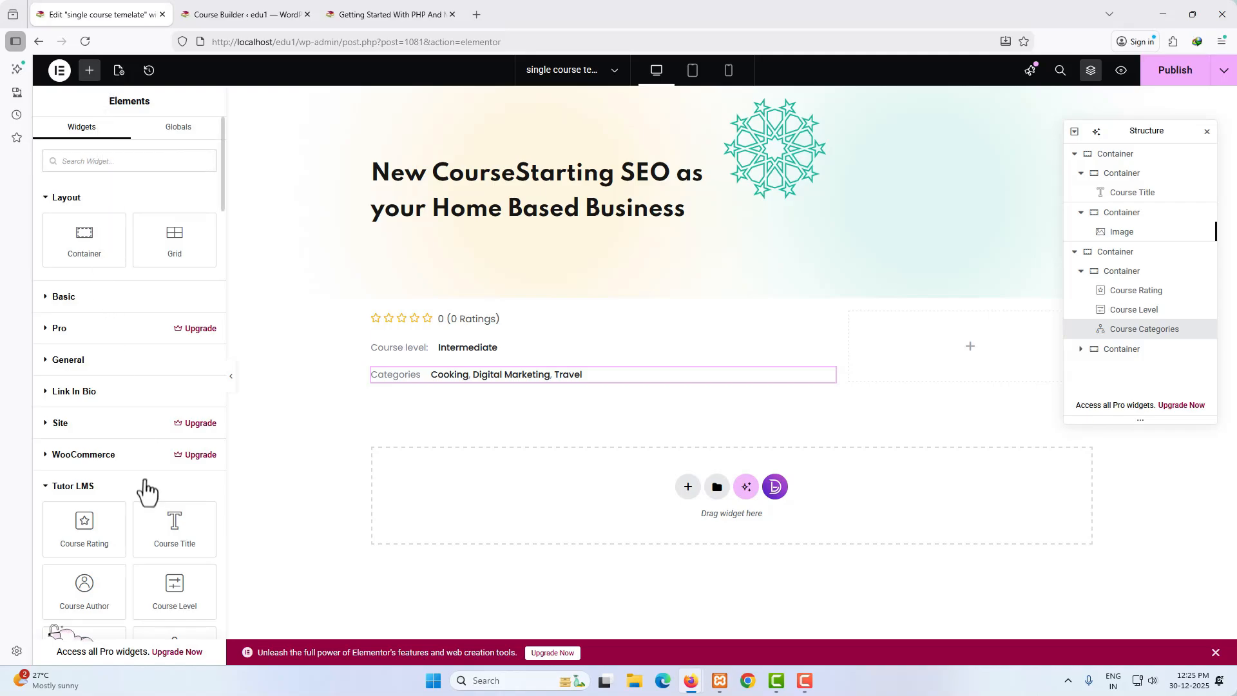
scroll(143, 483, down, 10)
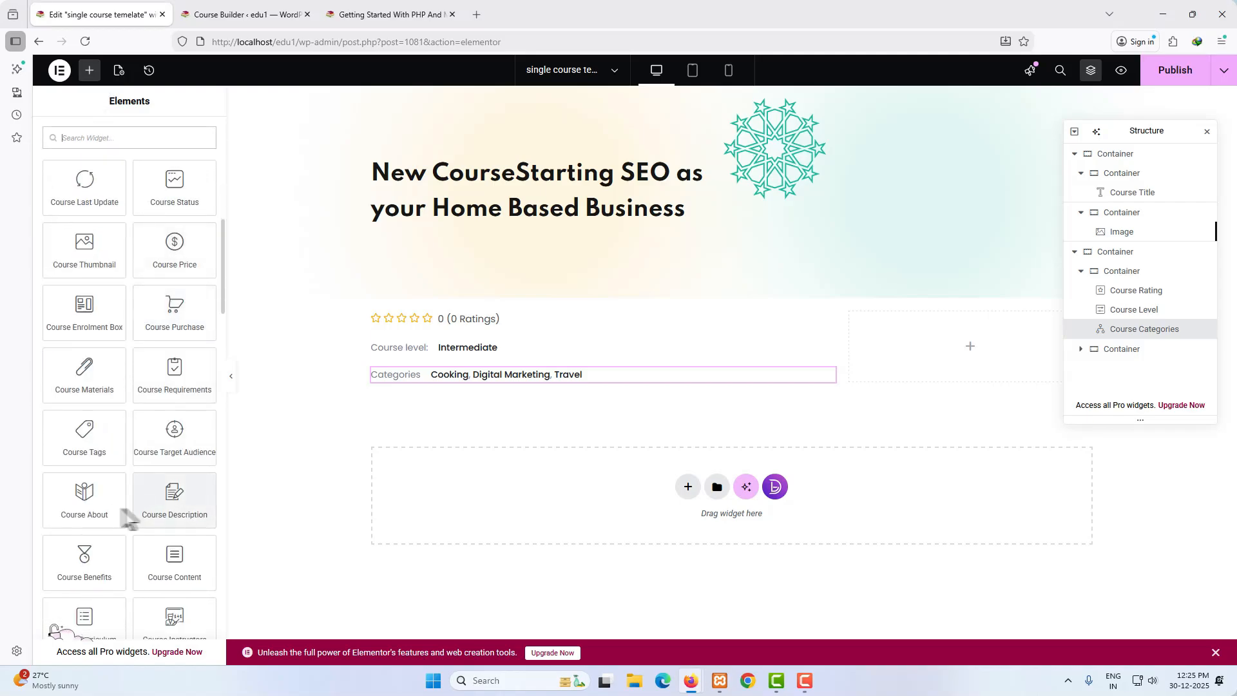
drag(91, 510, 461, 378)
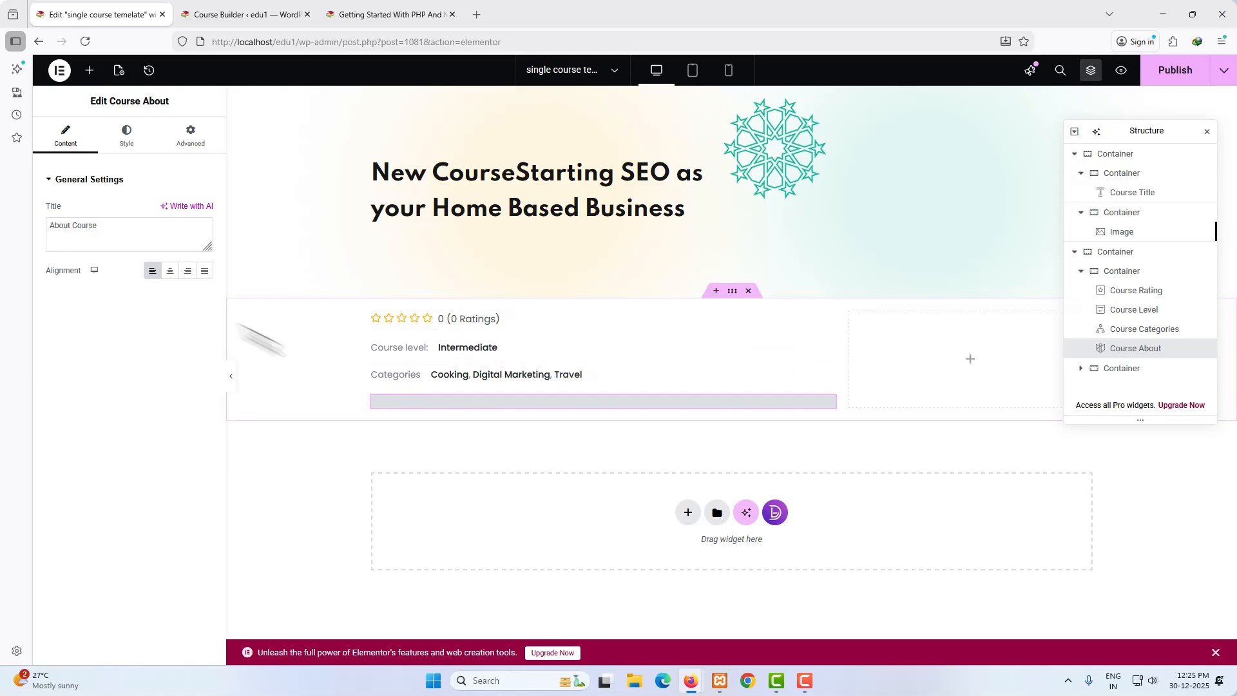
Add the Course Description widget below Course About in the wider column.
click(93, 76)
scroll(141, 393, down, 3)
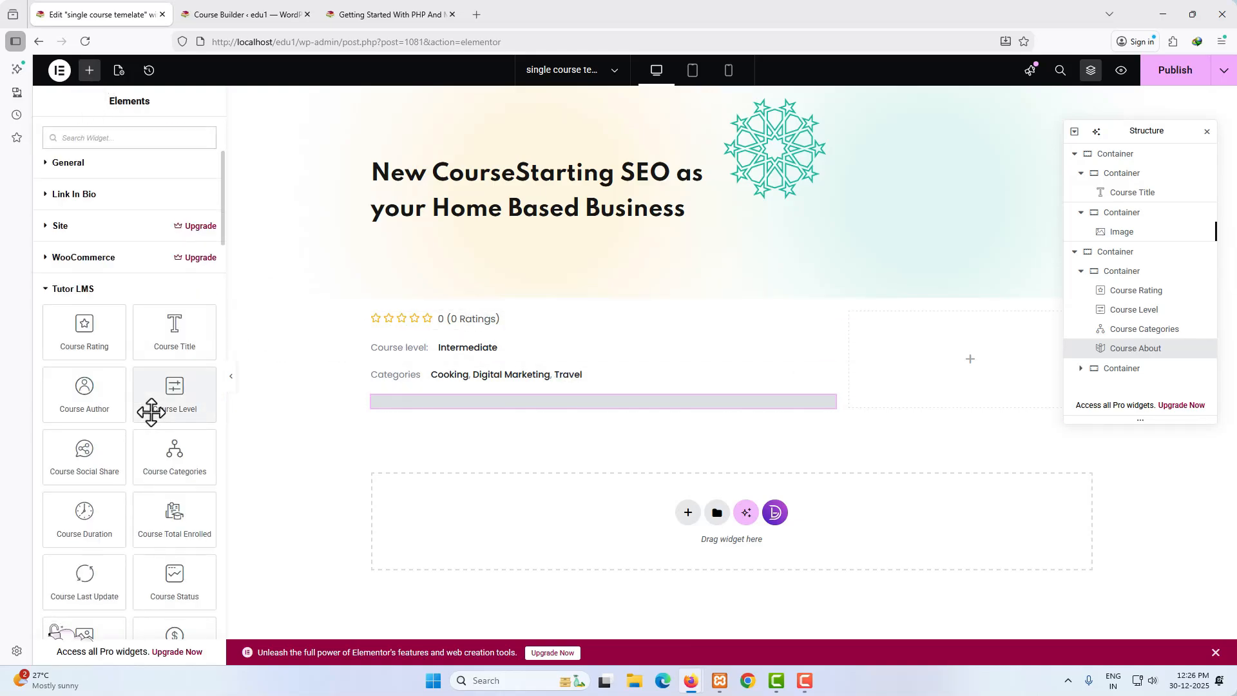
scroll(151, 412, down, 5)
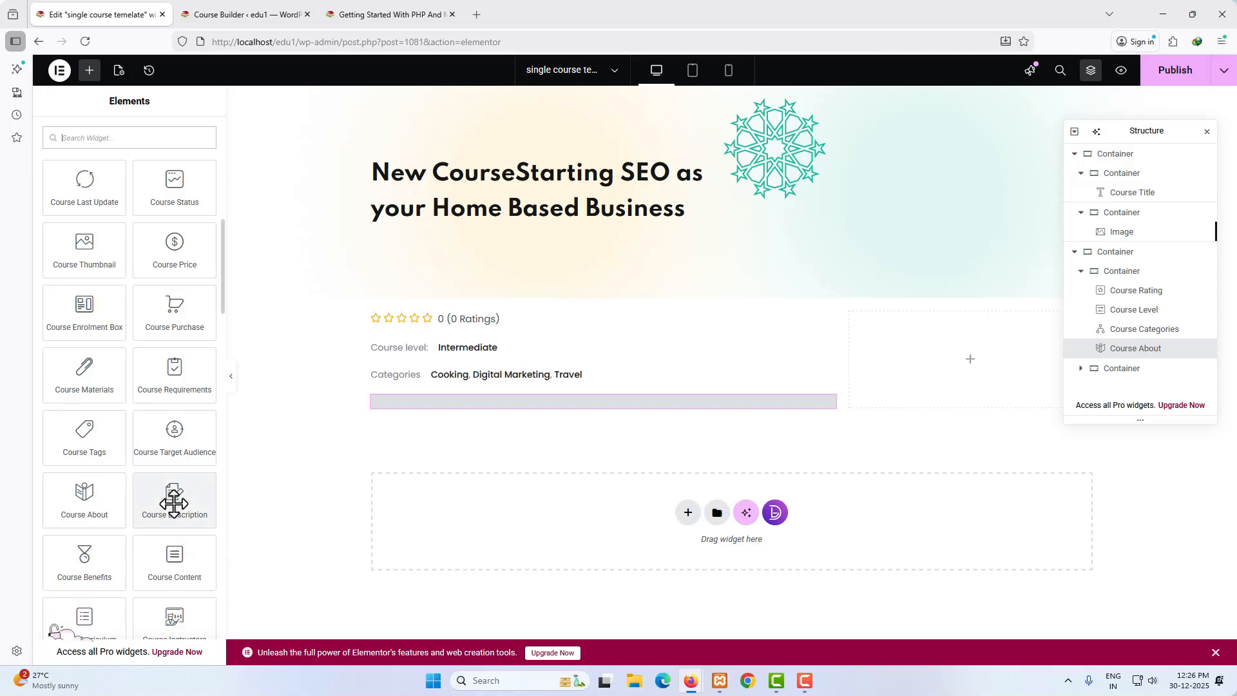
drag(174, 502, 411, 414)
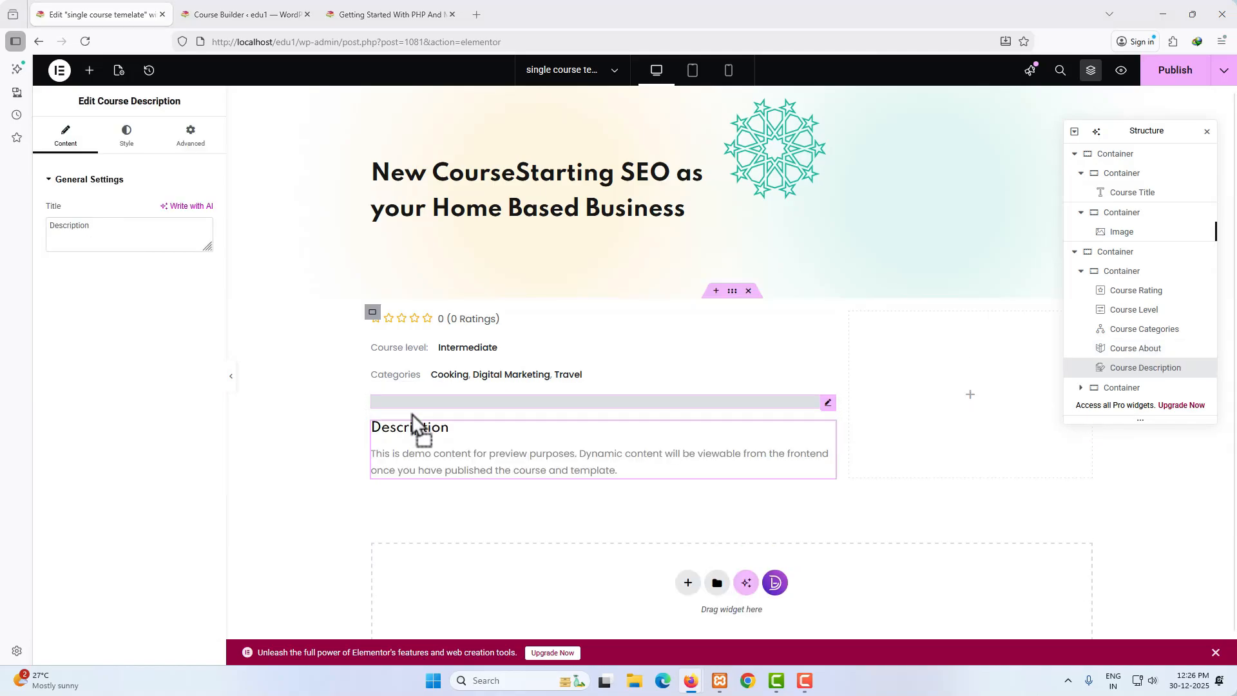
Add the Course Requirements widget below Course Description in the wider column, followed by the Course Target Audience widget.
click(97, 74)
scroll(129, 477, down, 10)
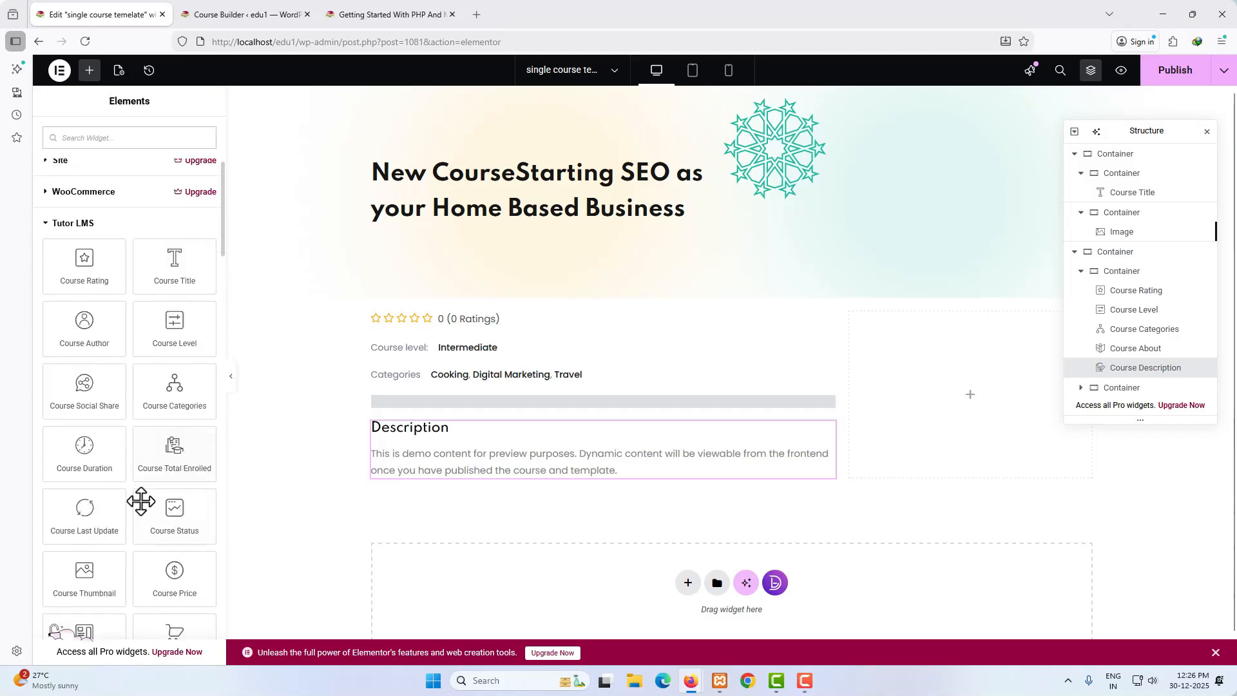
scroll(137, 500, down, 1)
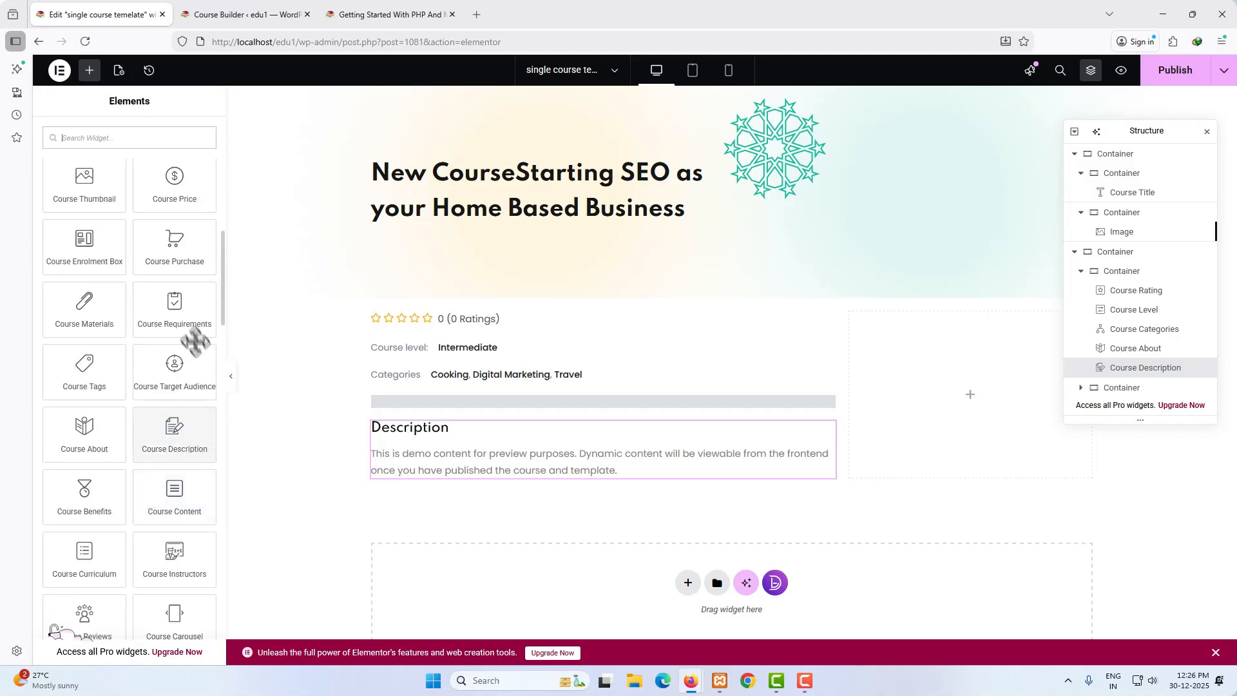
drag(177, 312, 398, 470)
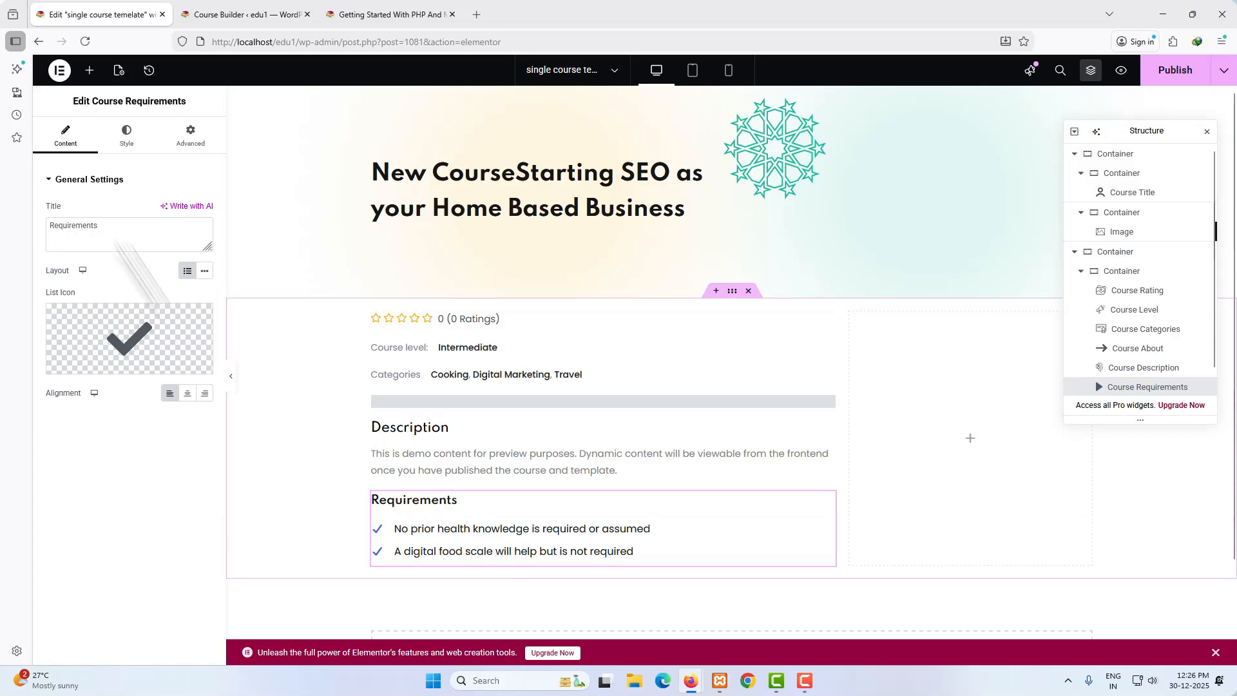
click(90, 72)
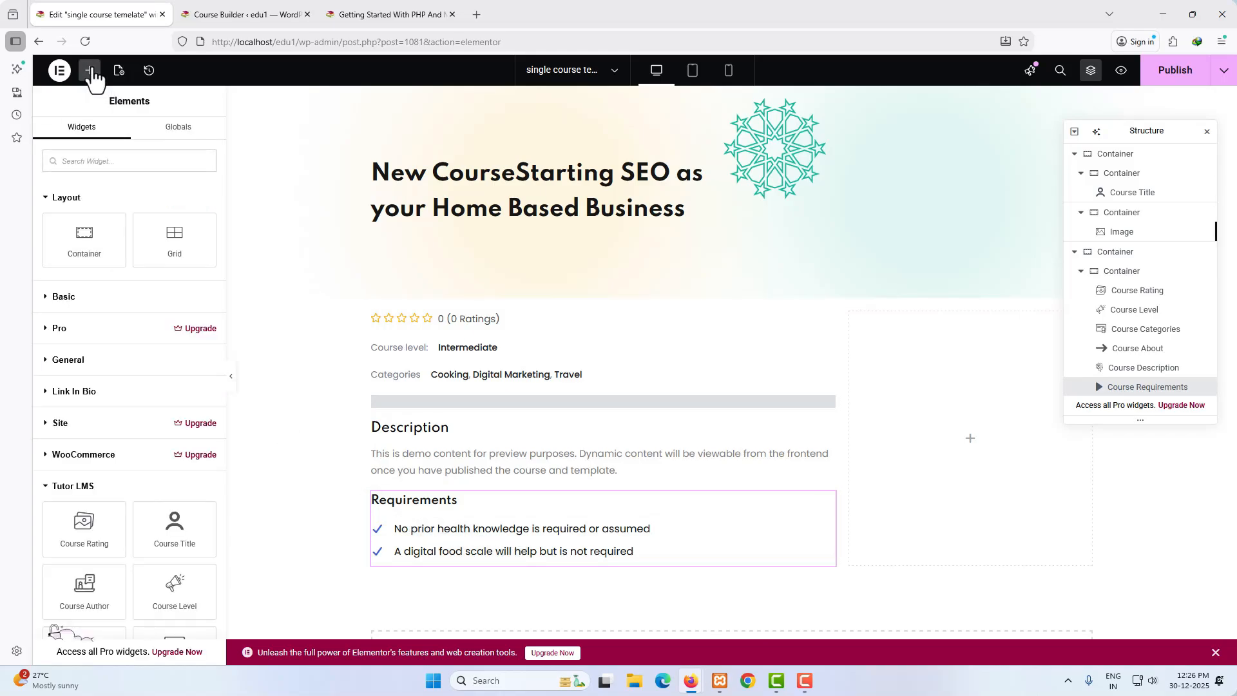
scroll(99, 442, down, 10)
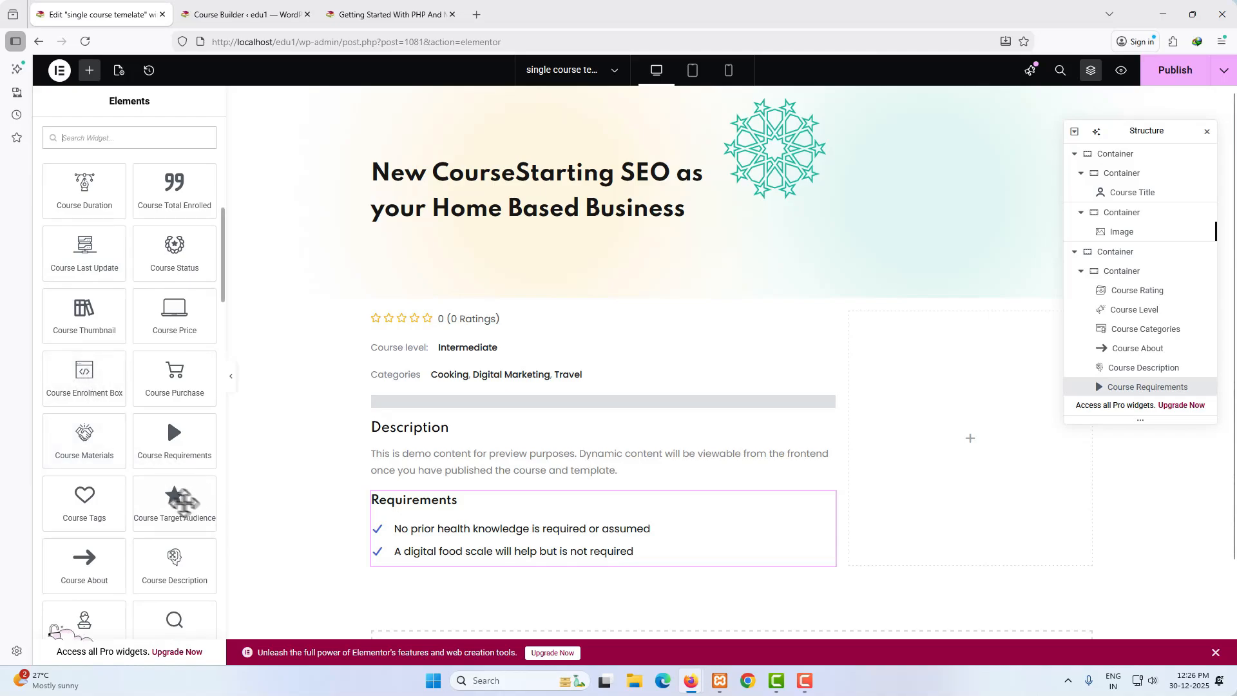
drag(180, 501, 426, 567)
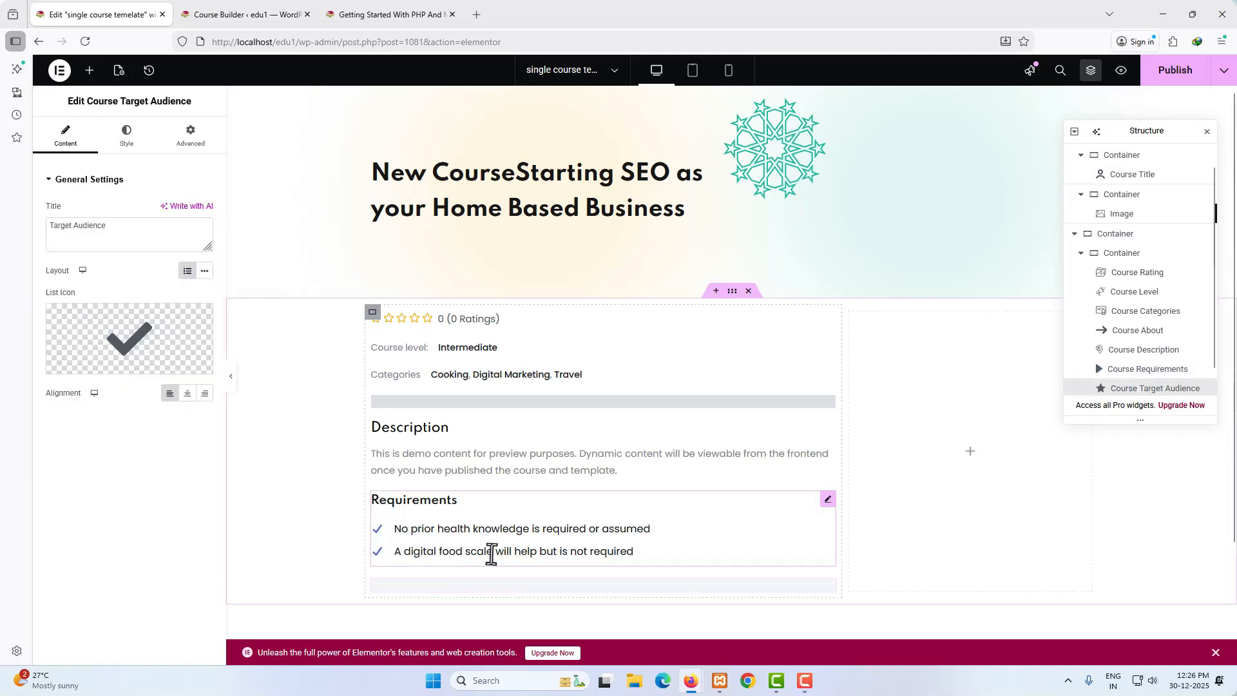
scroll(490, 554, down, 2)
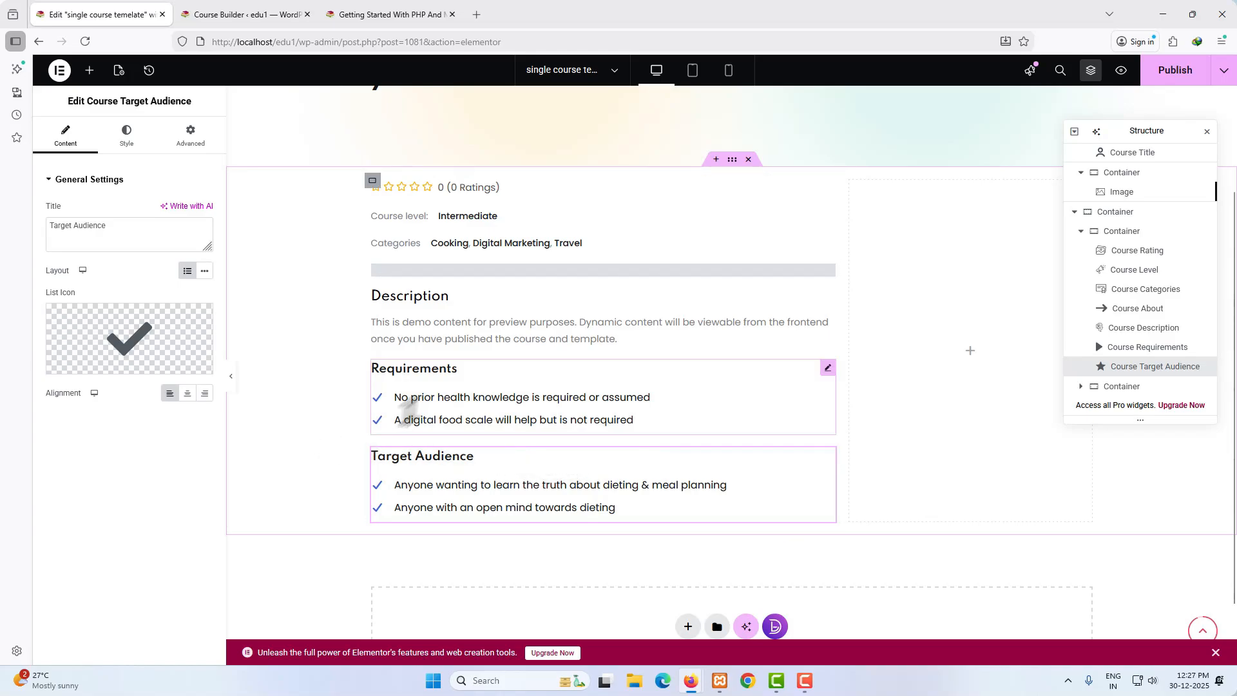
Add the Course Content widget below Course Target Audience in the wider column.
mouse_move(129, 325)
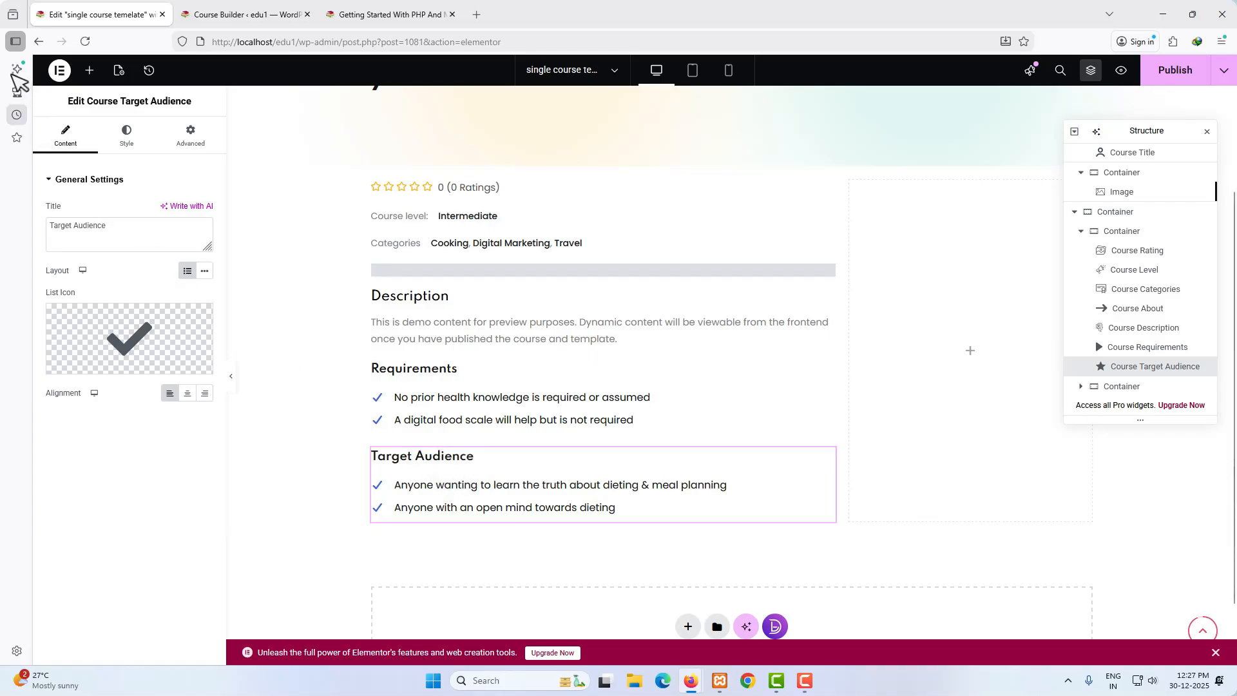
click(90, 72)
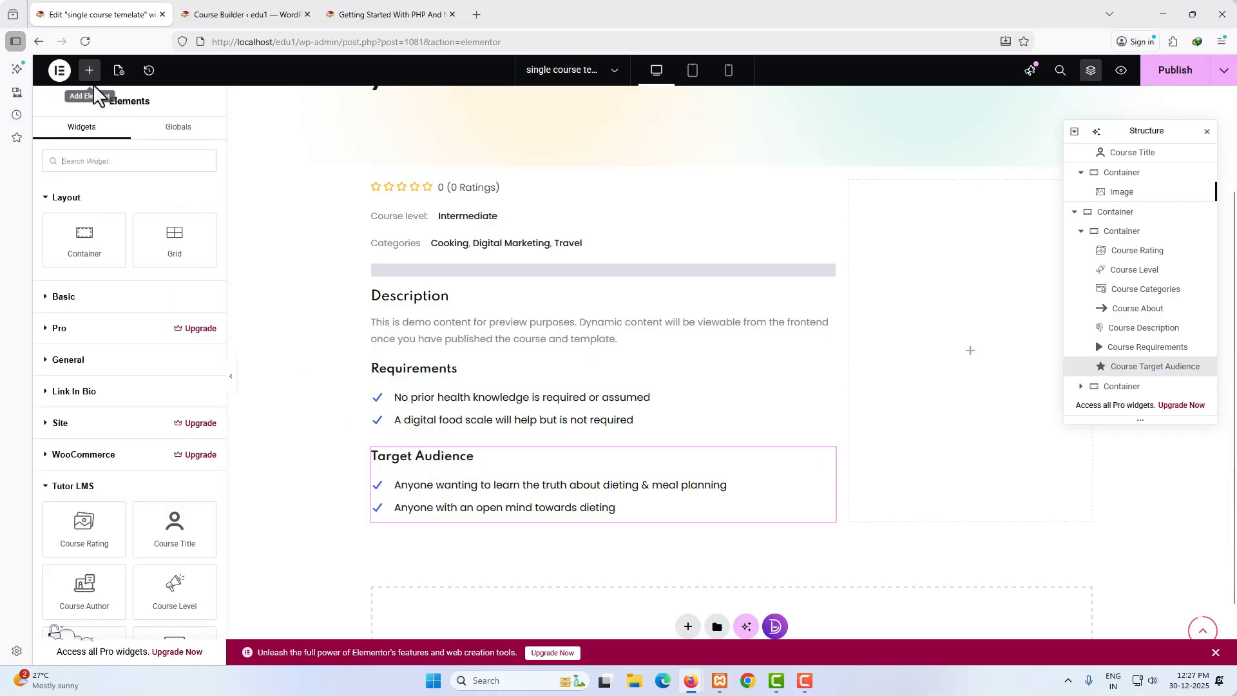
scroll(111, 313, down, 8)
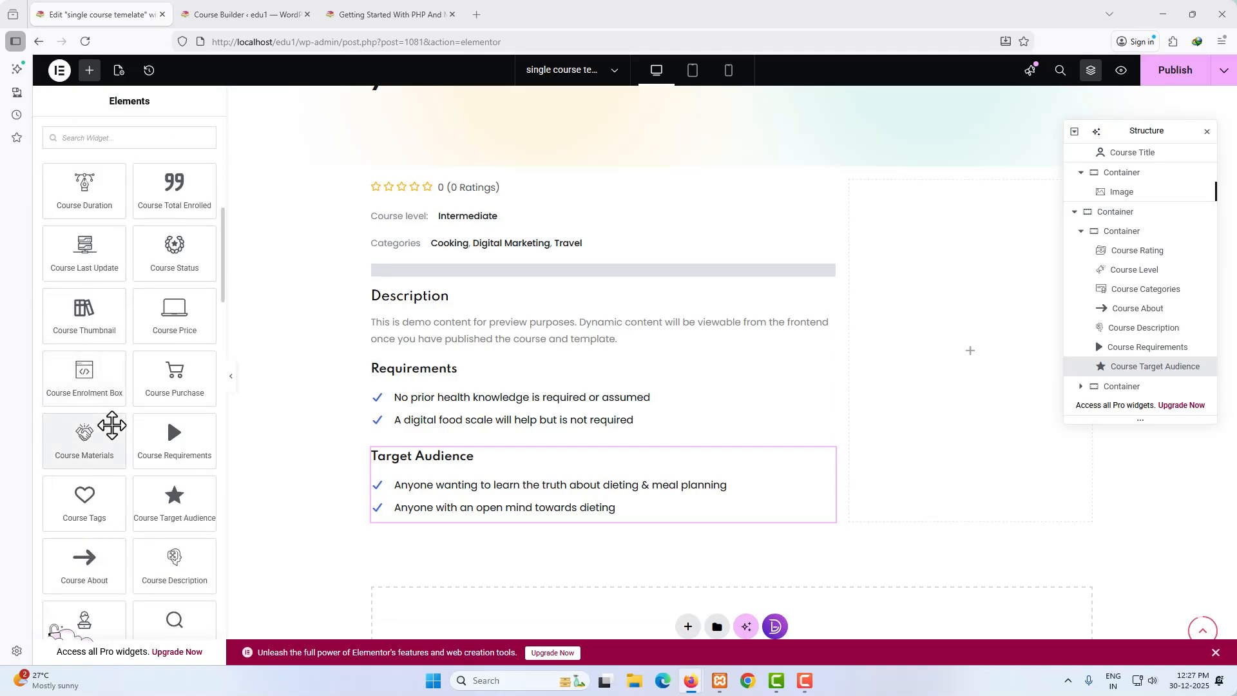
scroll(112, 425, down, 4)
drag(188, 365, 475, 524)
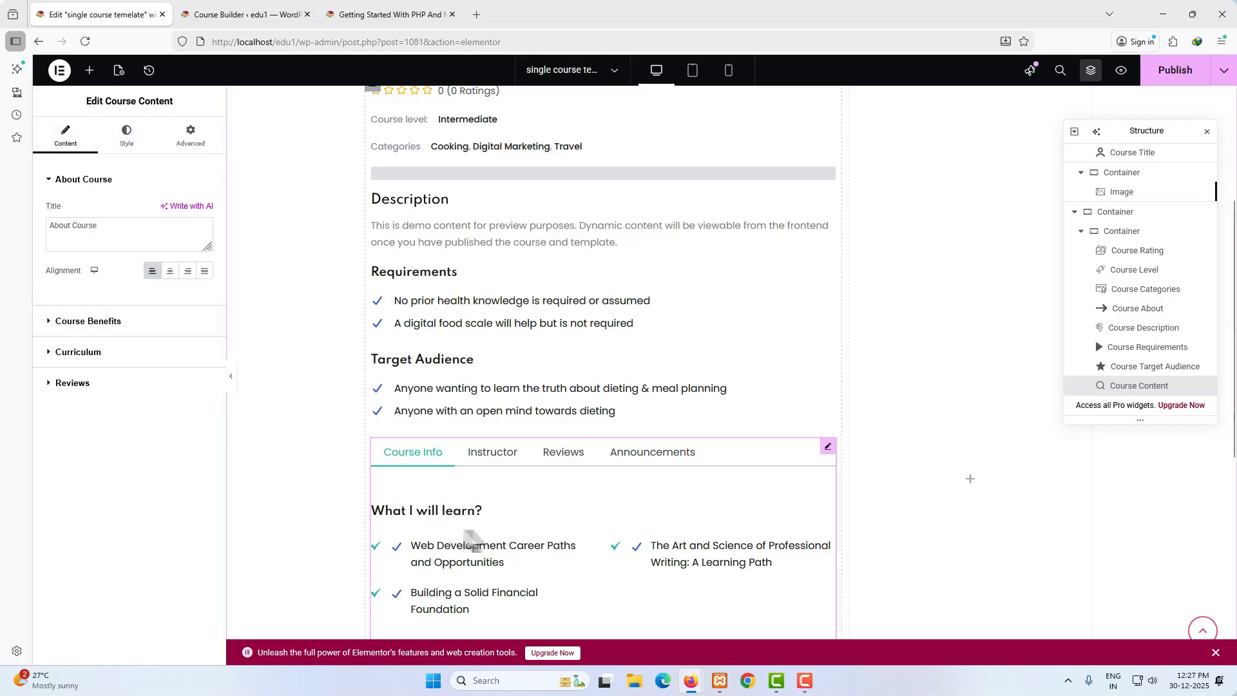
scroll(469, 547, down, 2)
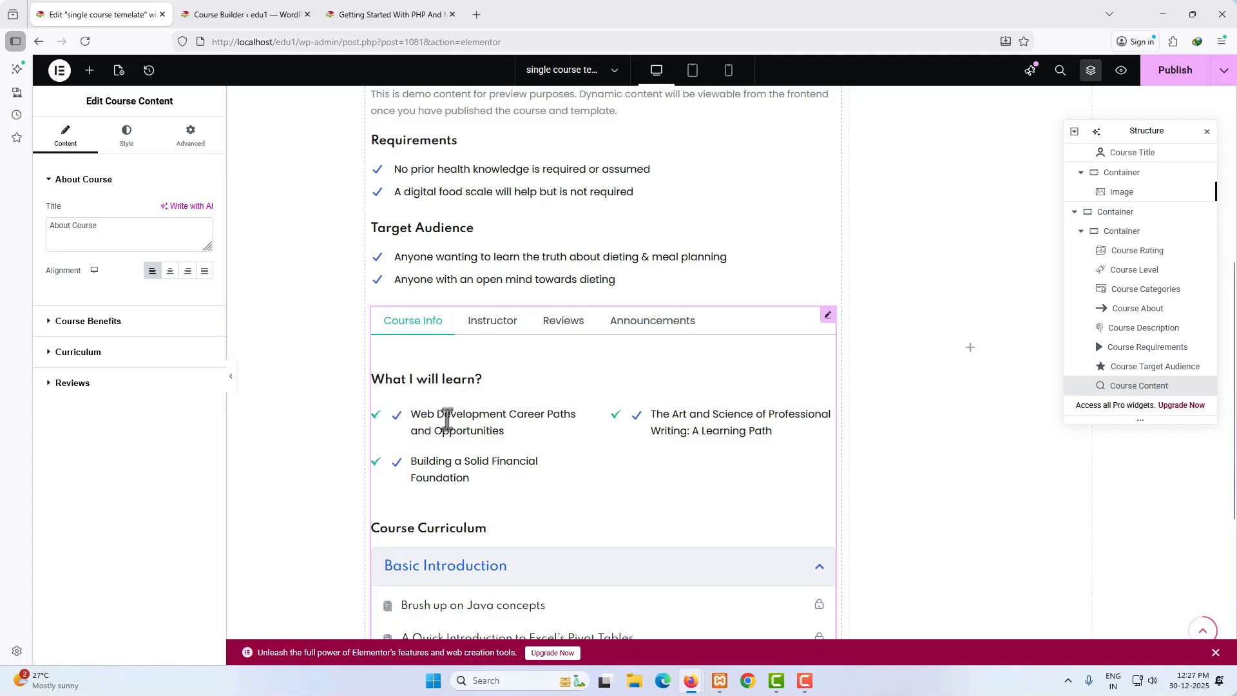
Remove the list icon from the Course Benefits settings of the Course Content widget.
click(155, 322)
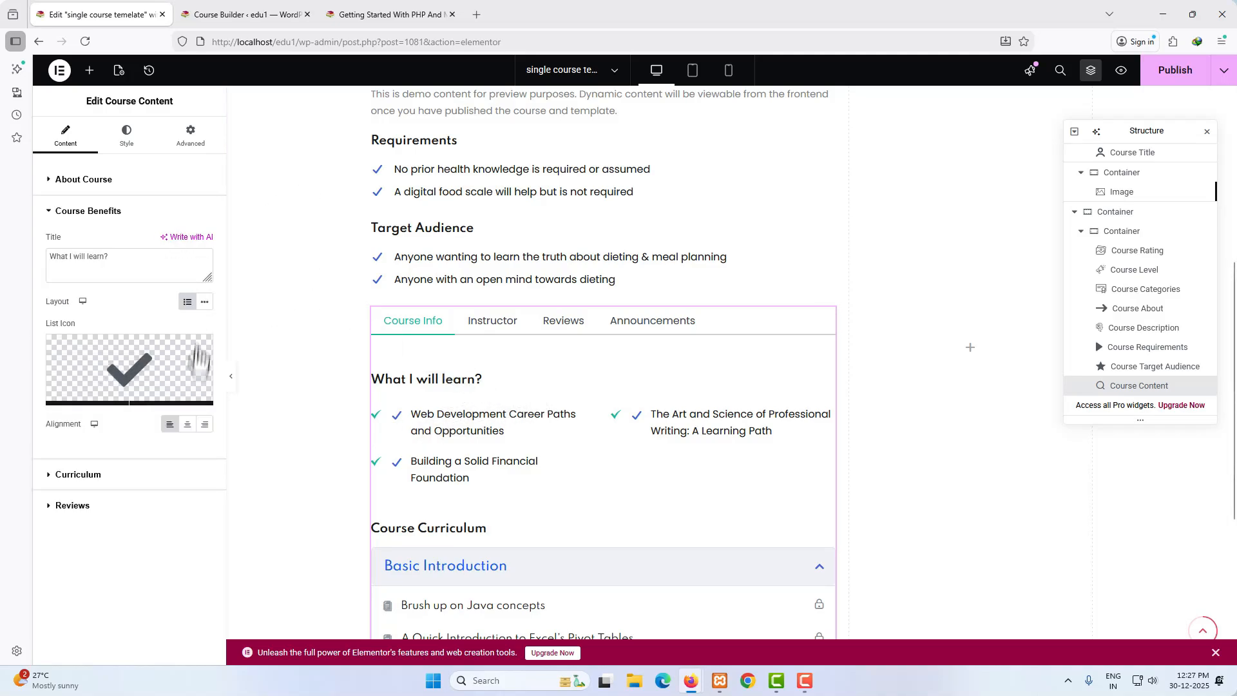
click(201, 347)
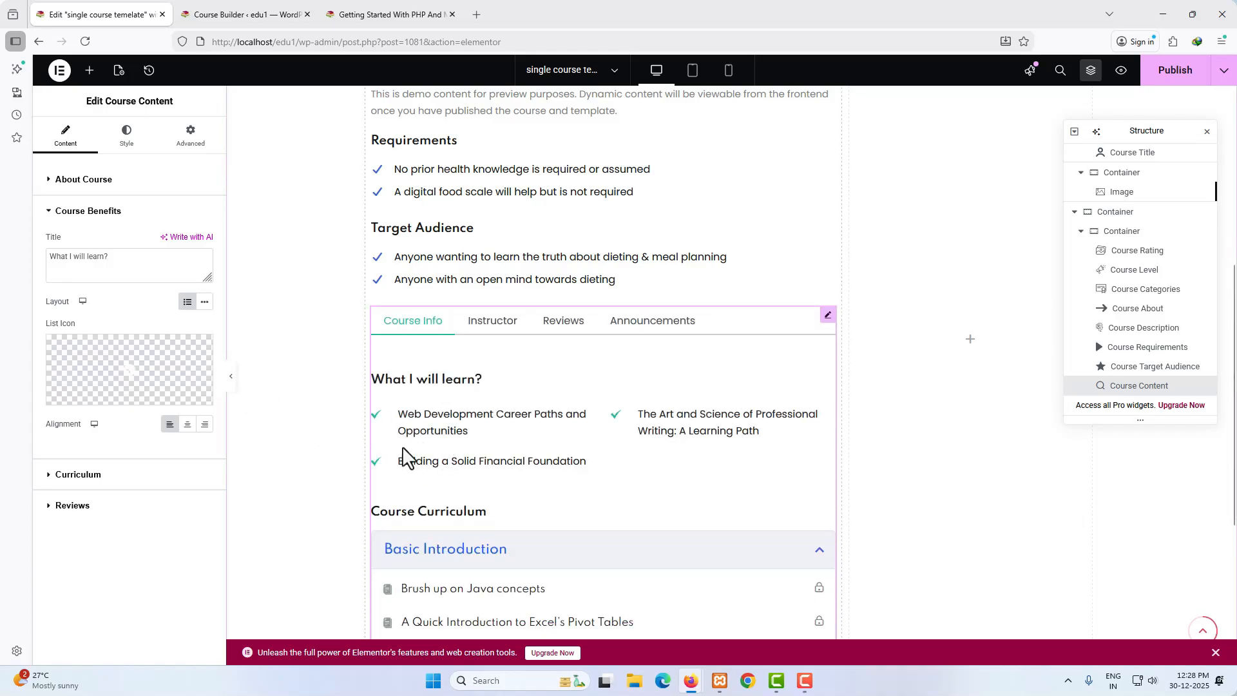
mouse_move(169, 380)
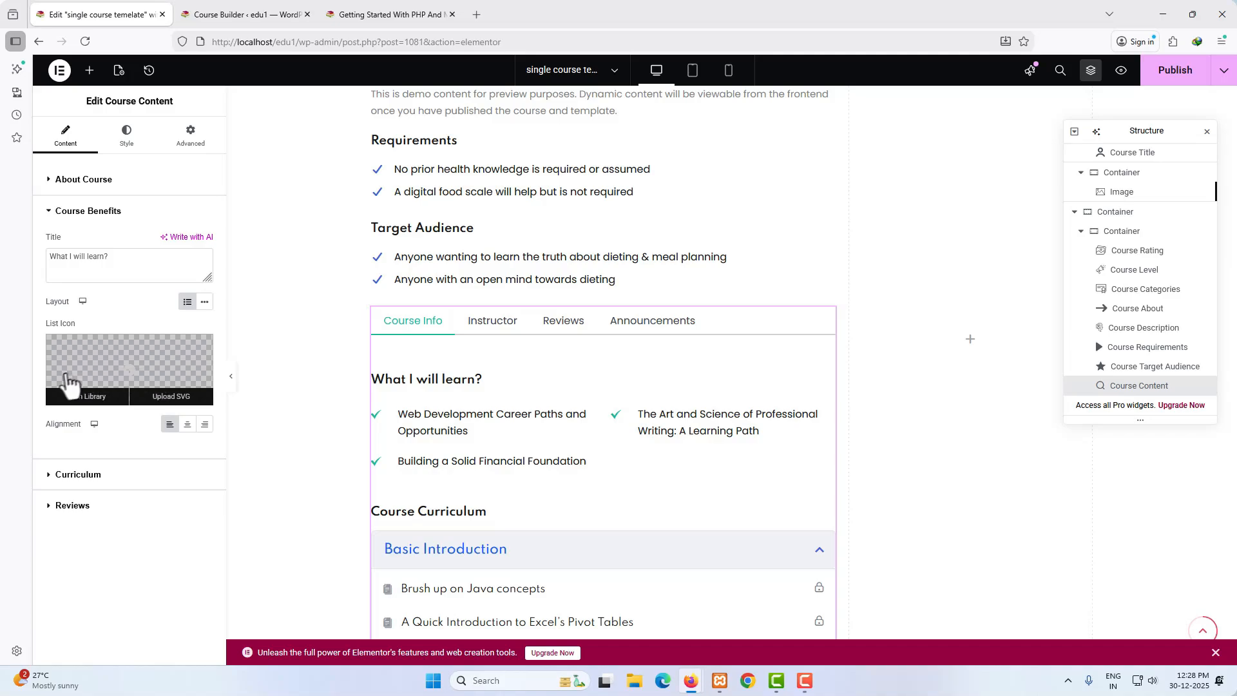
scroll(690, 477, down, 3)
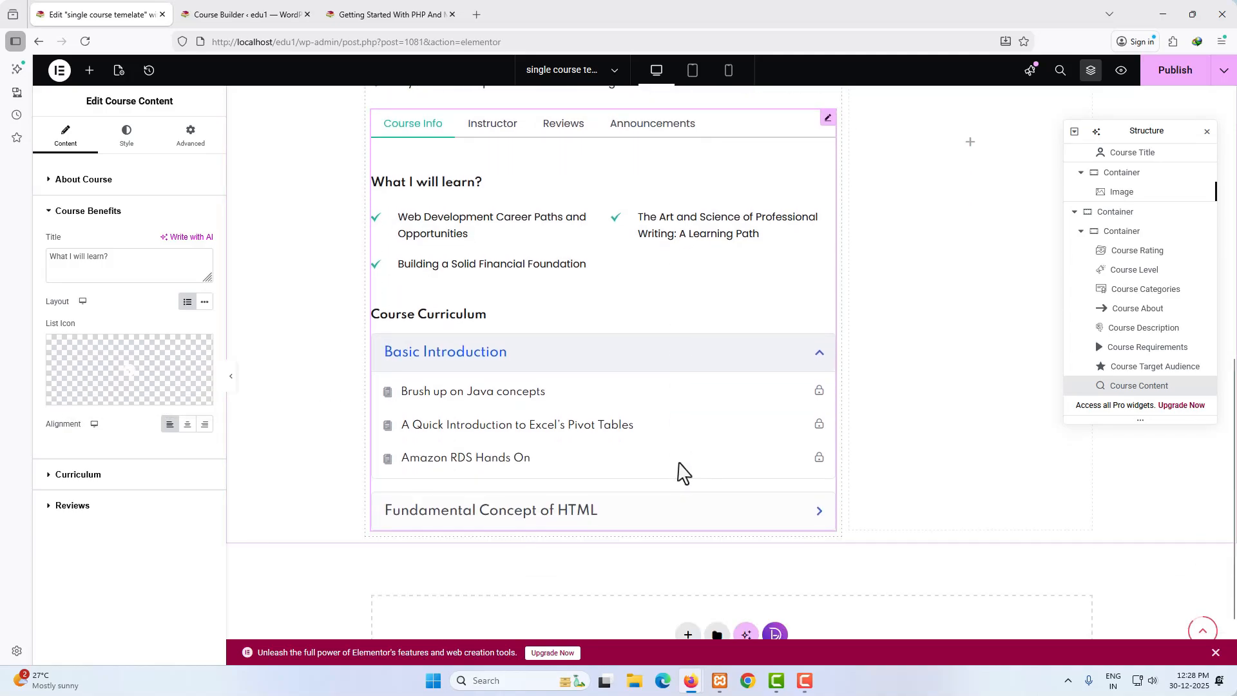
scroll(683, 473, up, 3)
click(126, 134)
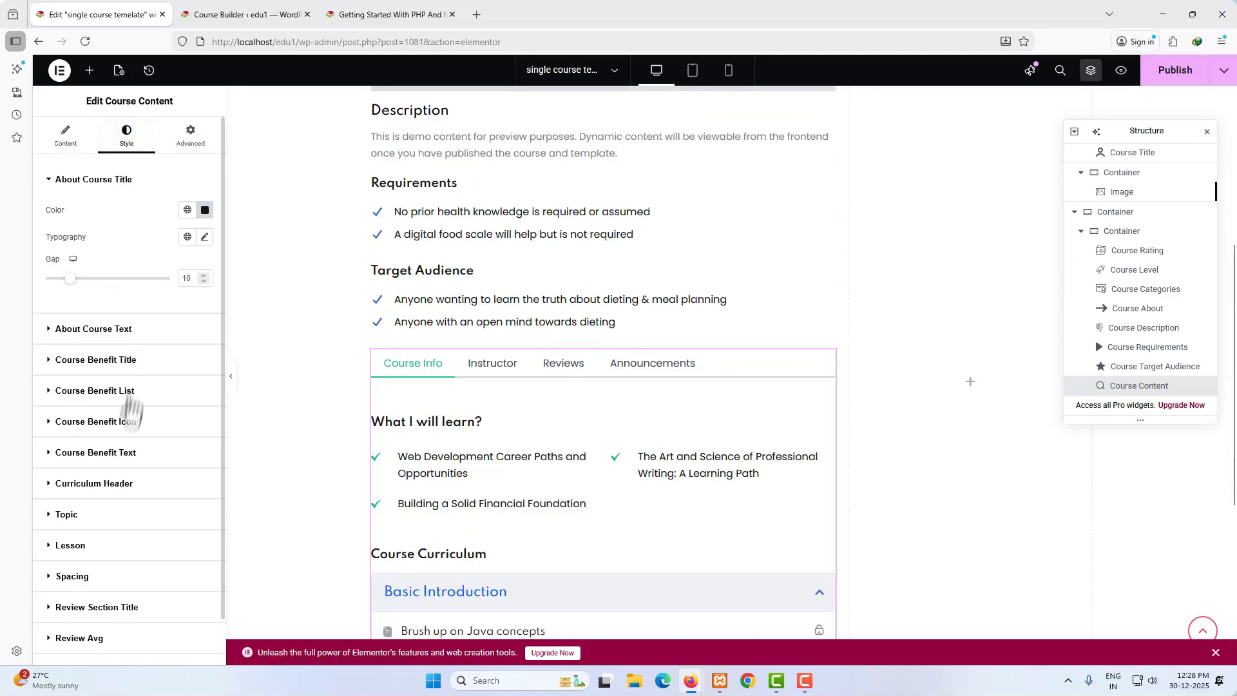
scroll(140, 431, down, 1)
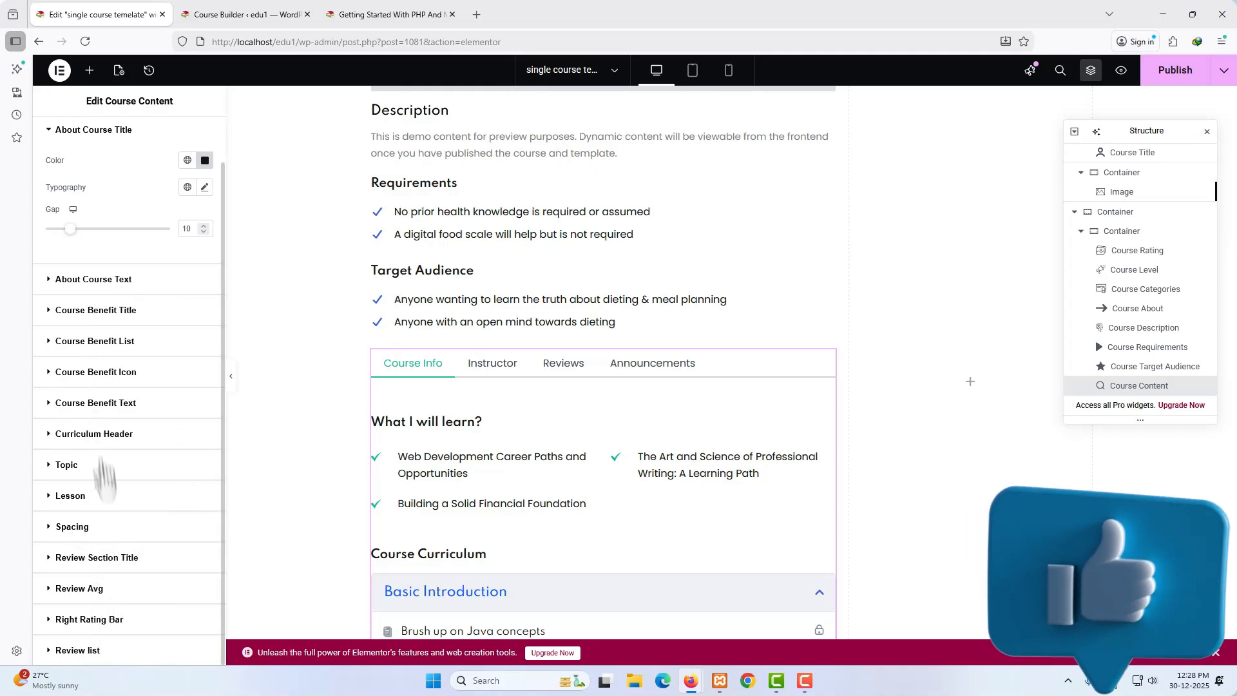
scroll(574, 596, down, 1)
Add the Course Social Share widget to the empty 35% column.
scroll(741, 419, up, 5)
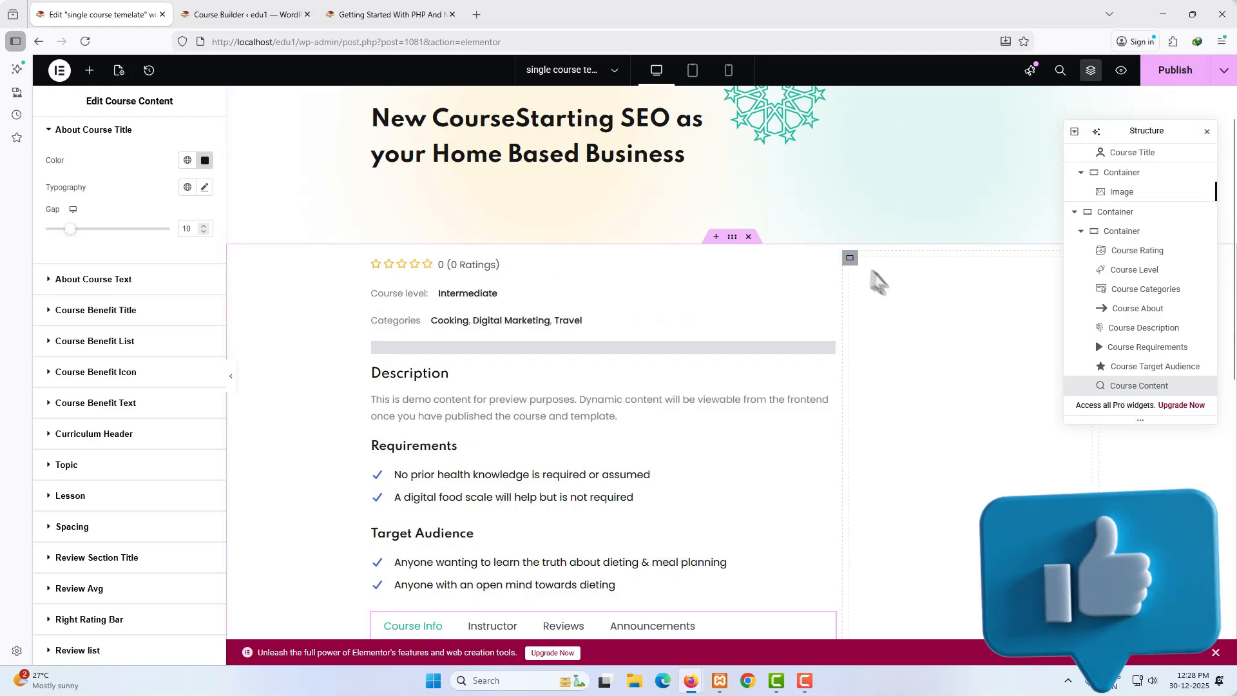
click(850, 258)
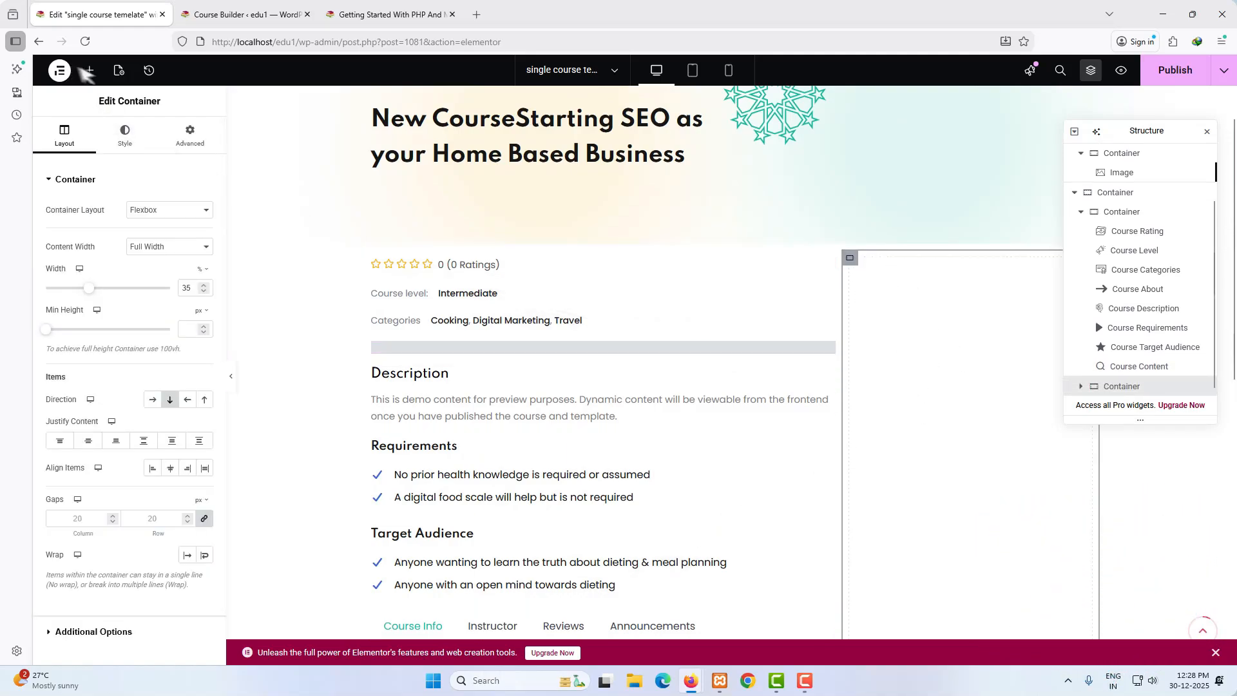
click(93, 73)
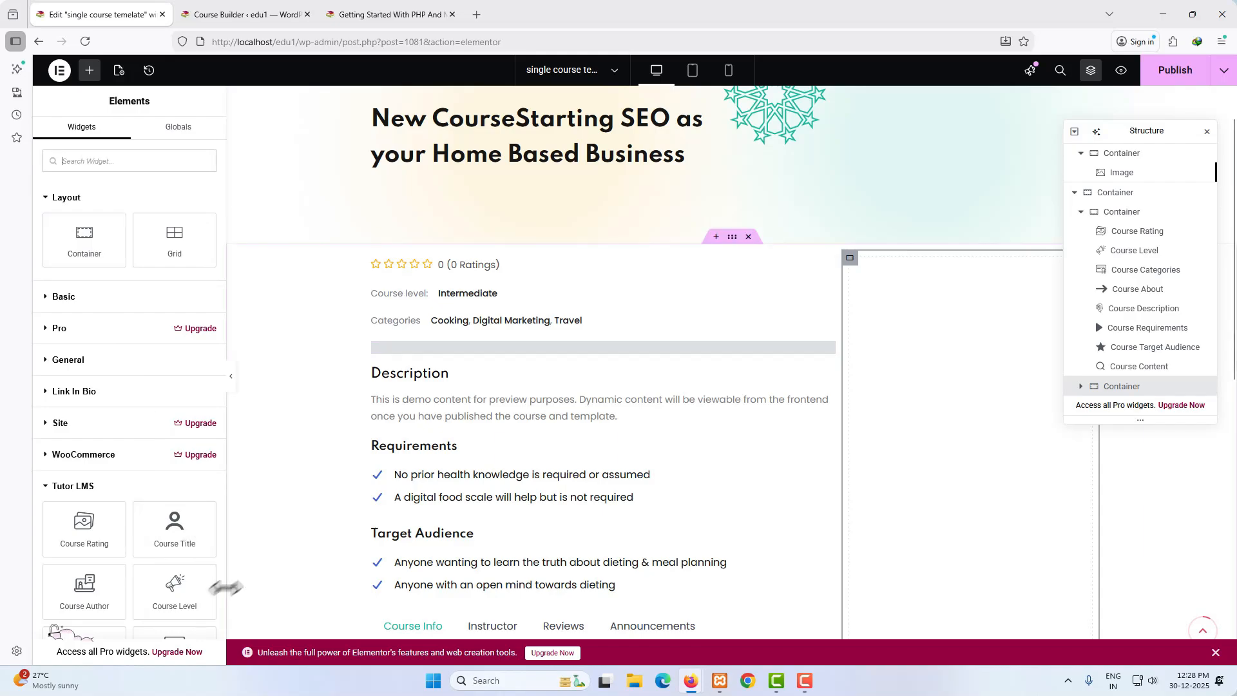
scroll(156, 602, down, 7)
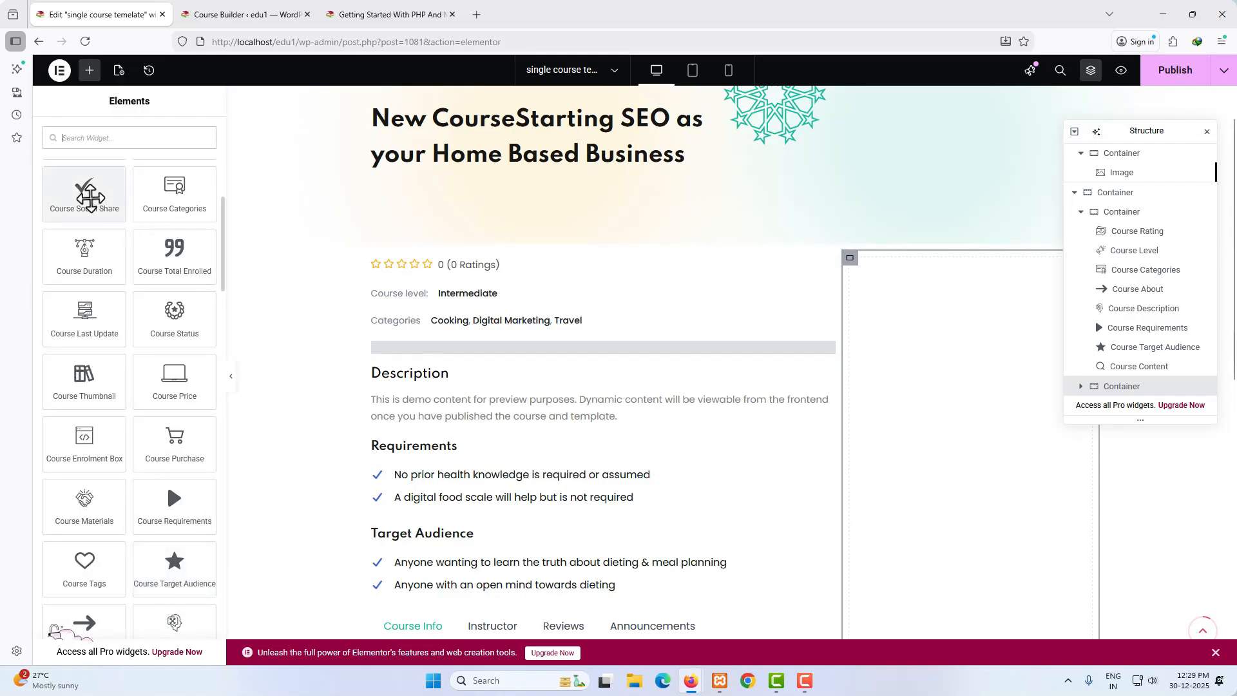
drag(90, 197, 952, 314)
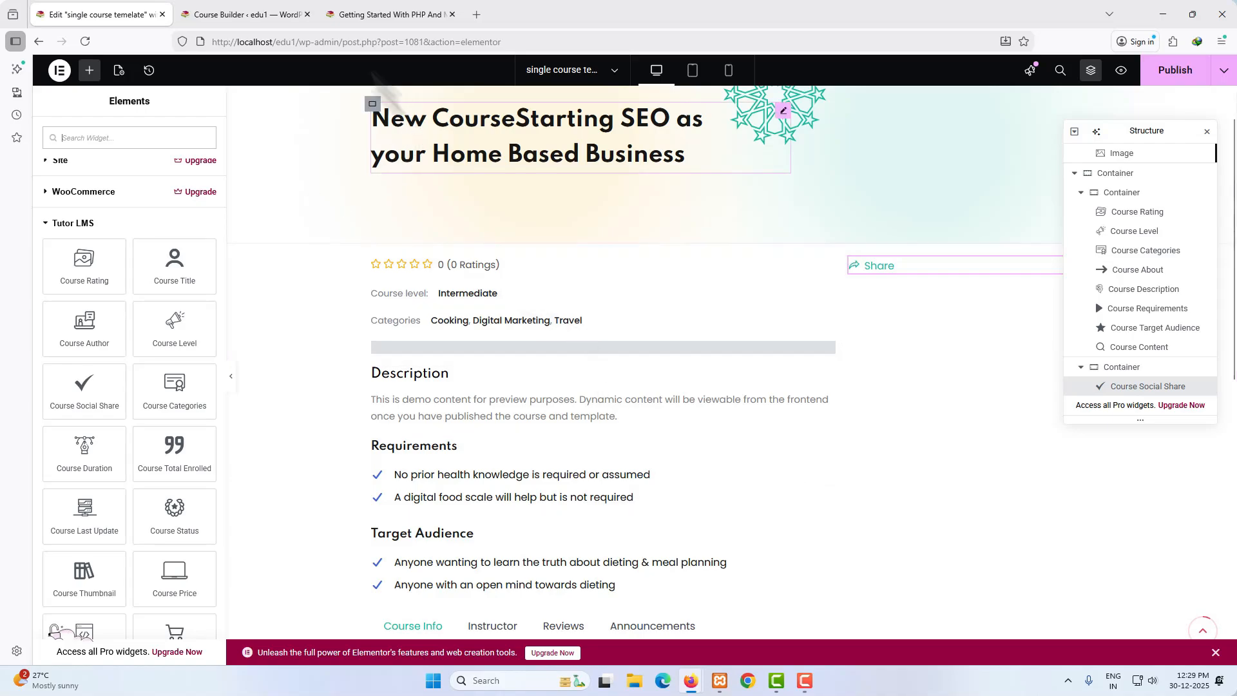
Consult the published course page as a reference and add the Course Thumbnail widget below Course Social Share in the template.
click(393, 14)
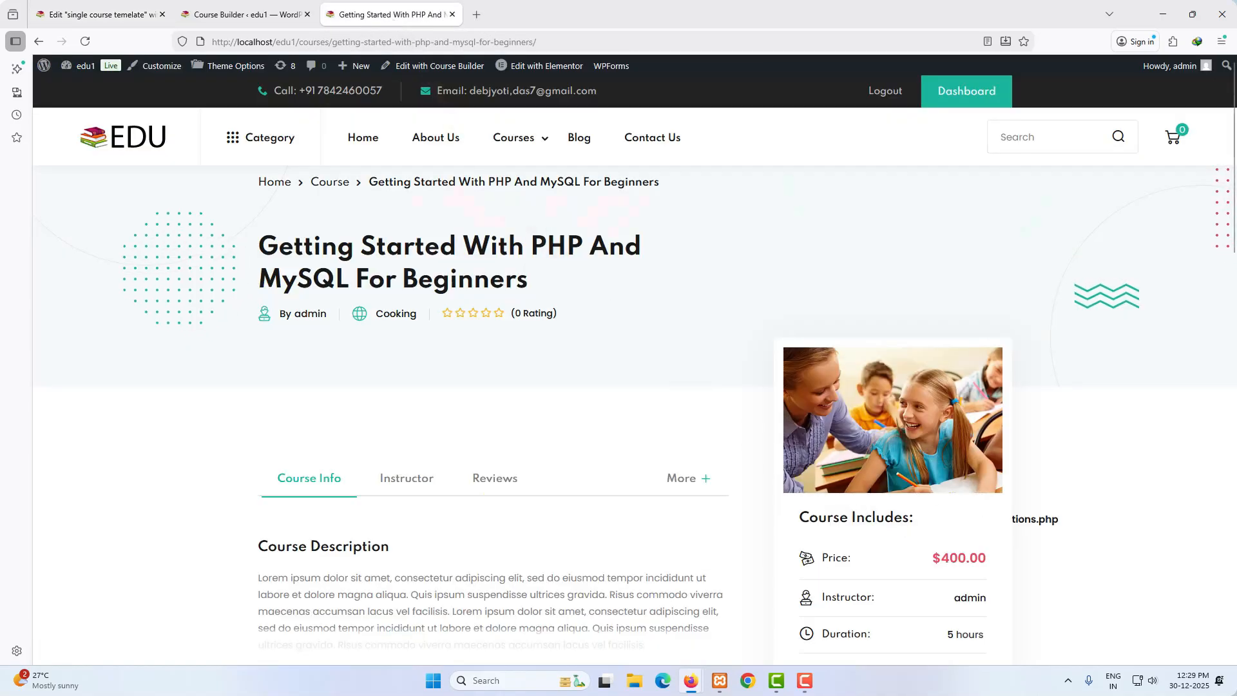
click(106, 15)
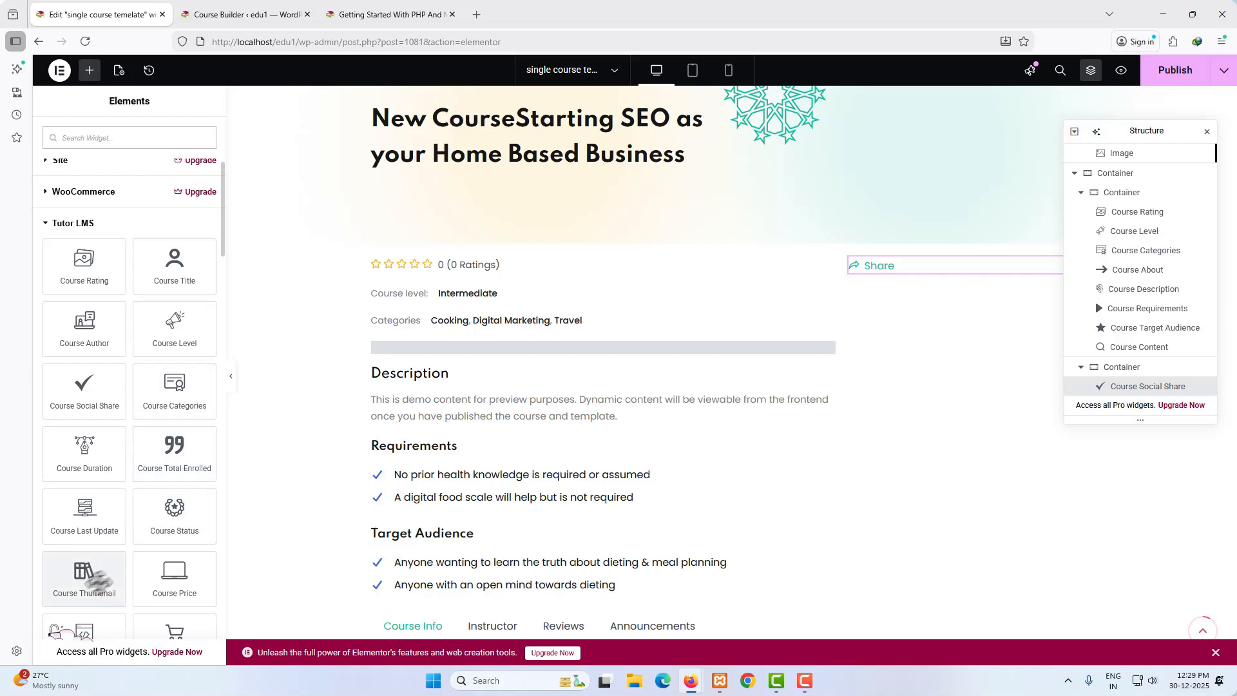
drag(97, 583, 937, 269)
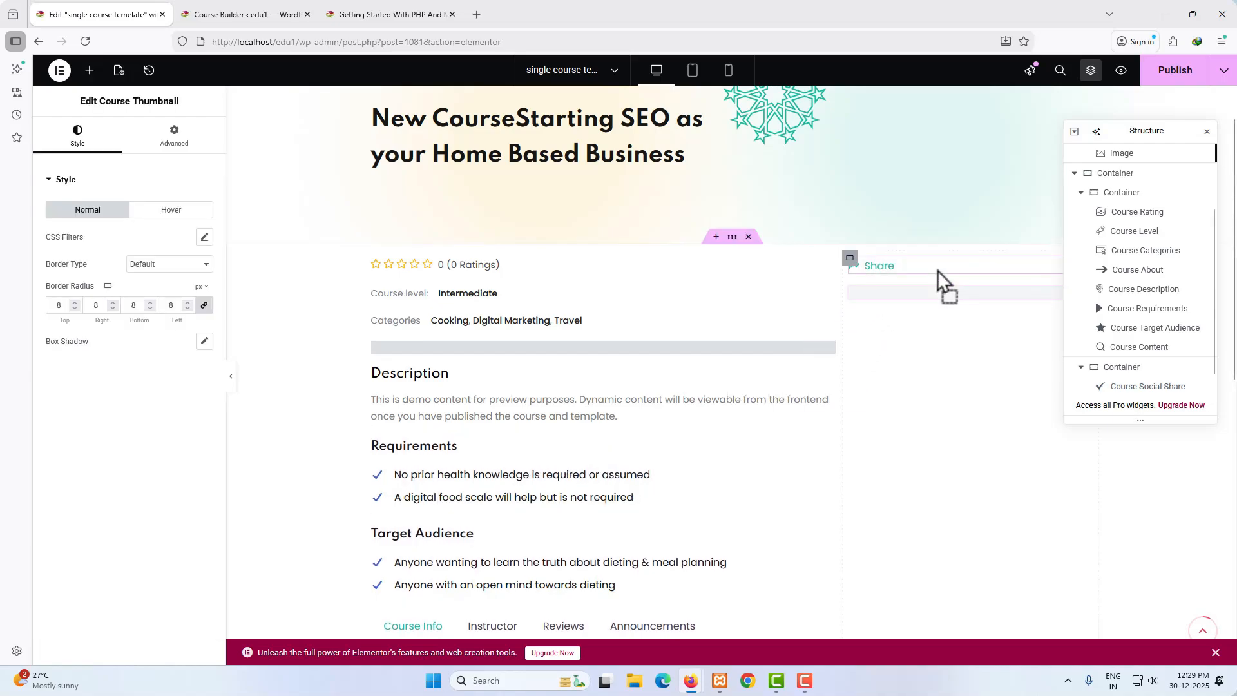
Add the Course Instructors widget below the course thumbnail in the narrower column.
click(89, 71)
scroll(155, 493, down, 10)
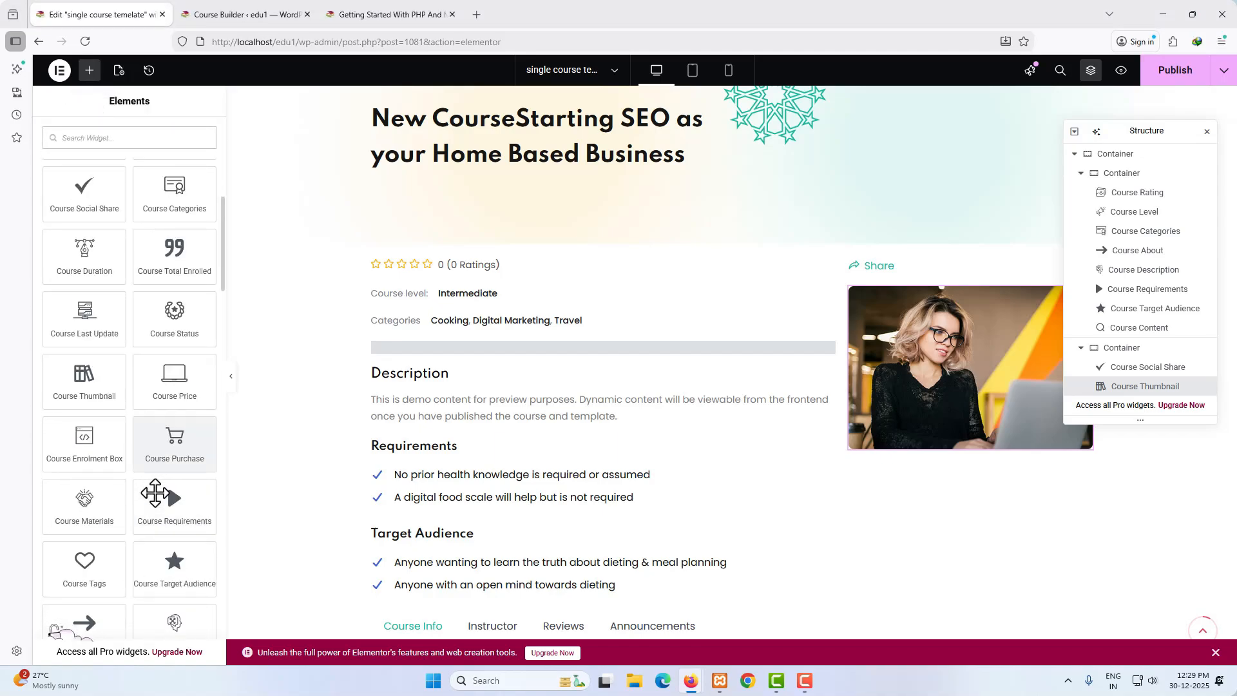
scroll(155, 492, down, 2)
scroll(161, 508, down, 1)
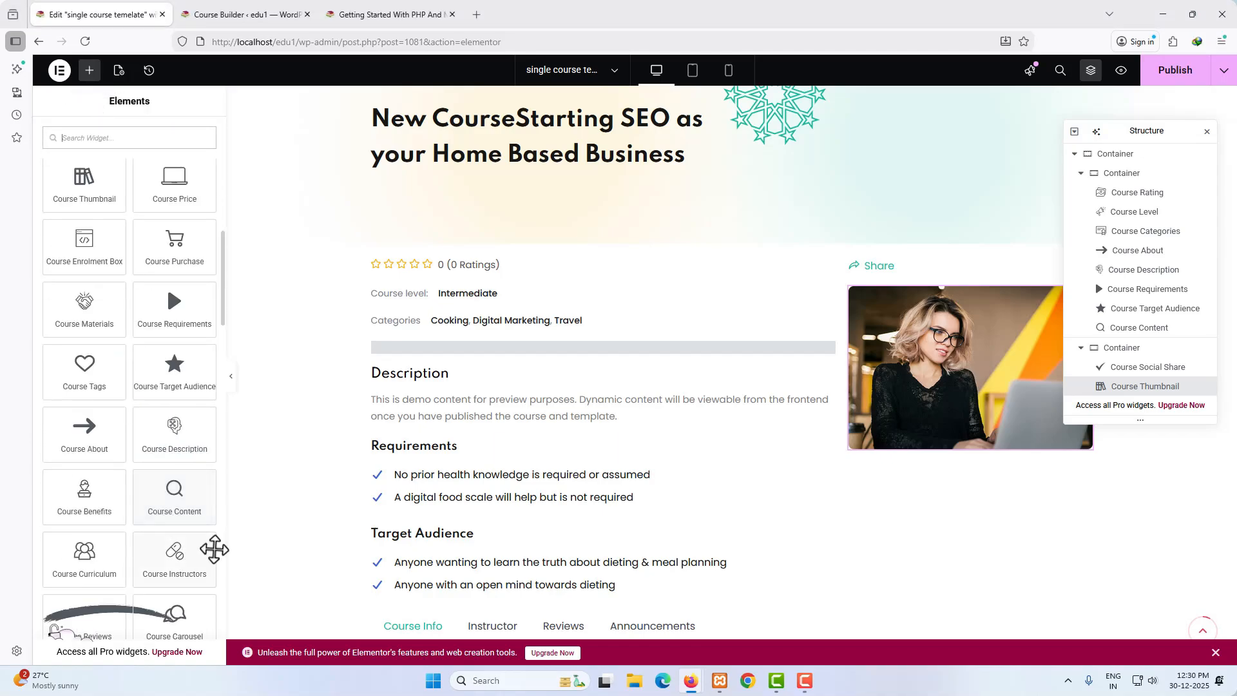
drag(174, 564, 928, 454)
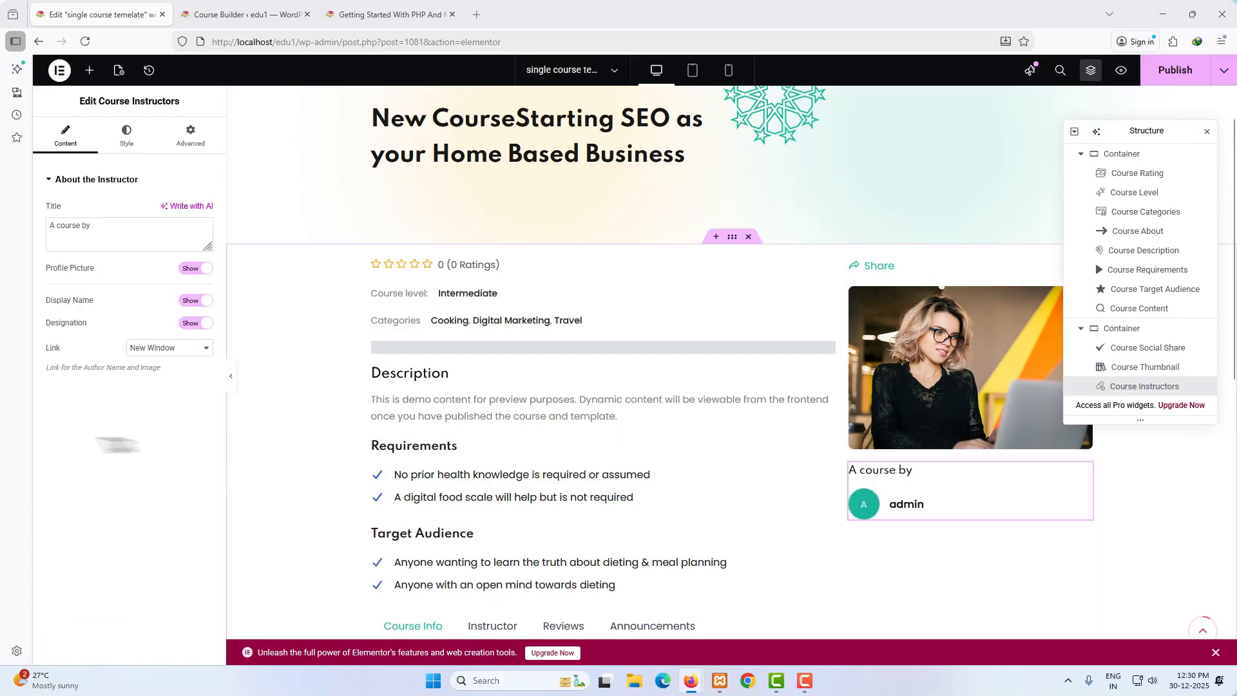
Add the Course Enrolment Box widget below Course Instructors, followed by the Course Duration widget.
click(90, 70)
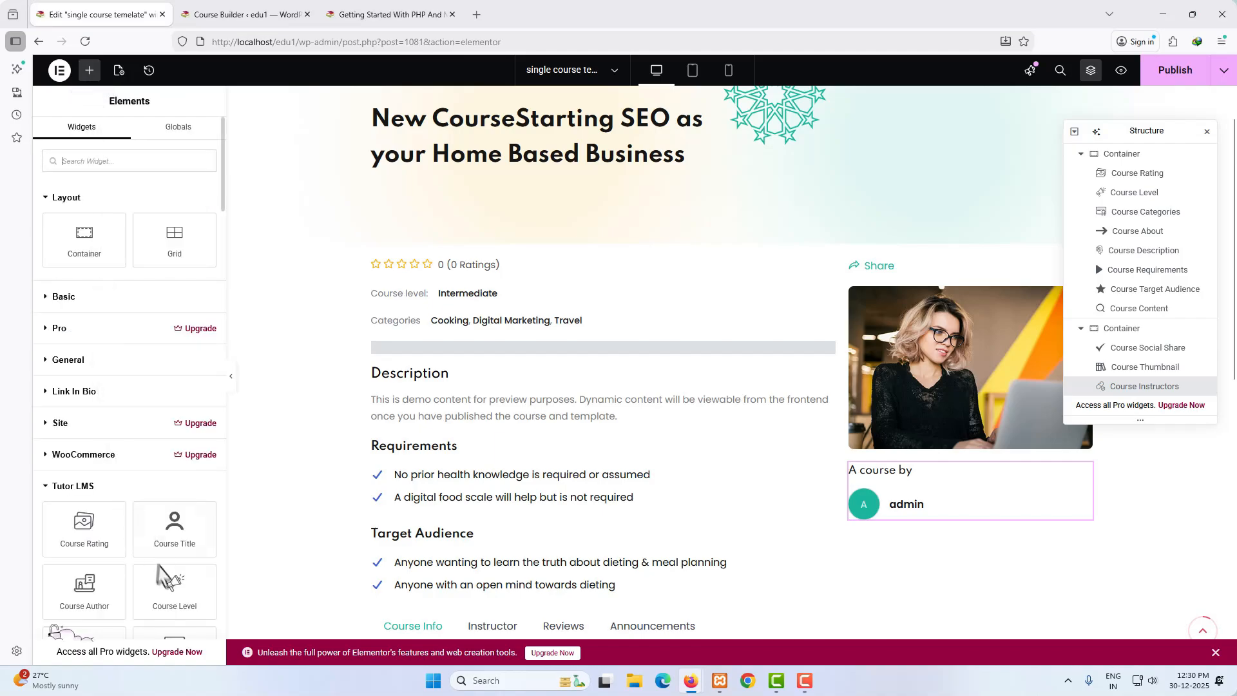
scroll(129, 451, down, 10)
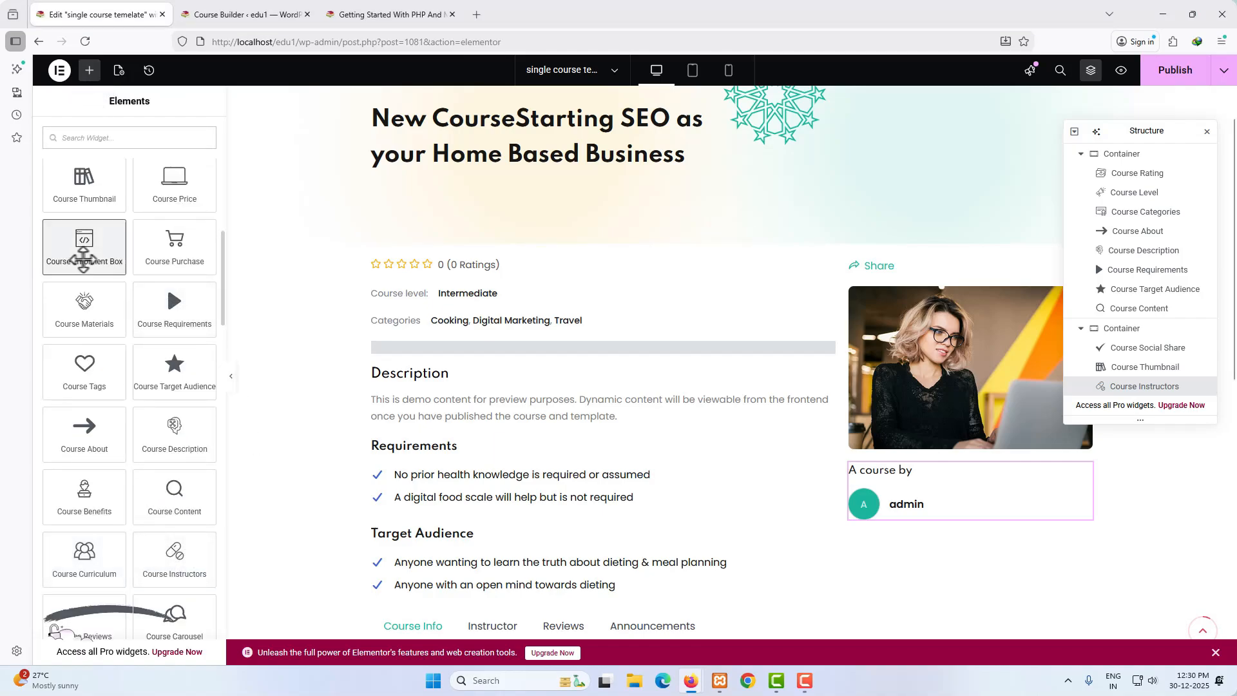
drag(83, 260, 947, 531)
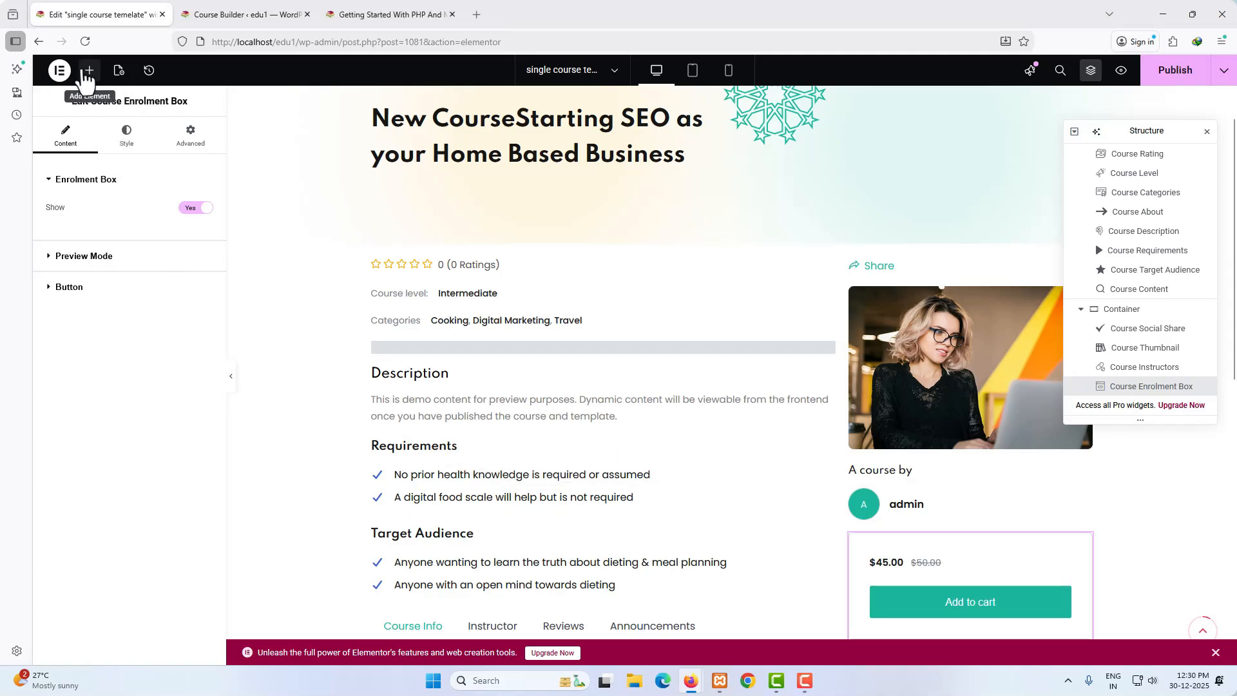
click(89, 70)
scroll(129, 476, down, 4)
scroll(129, 451, down, 3)
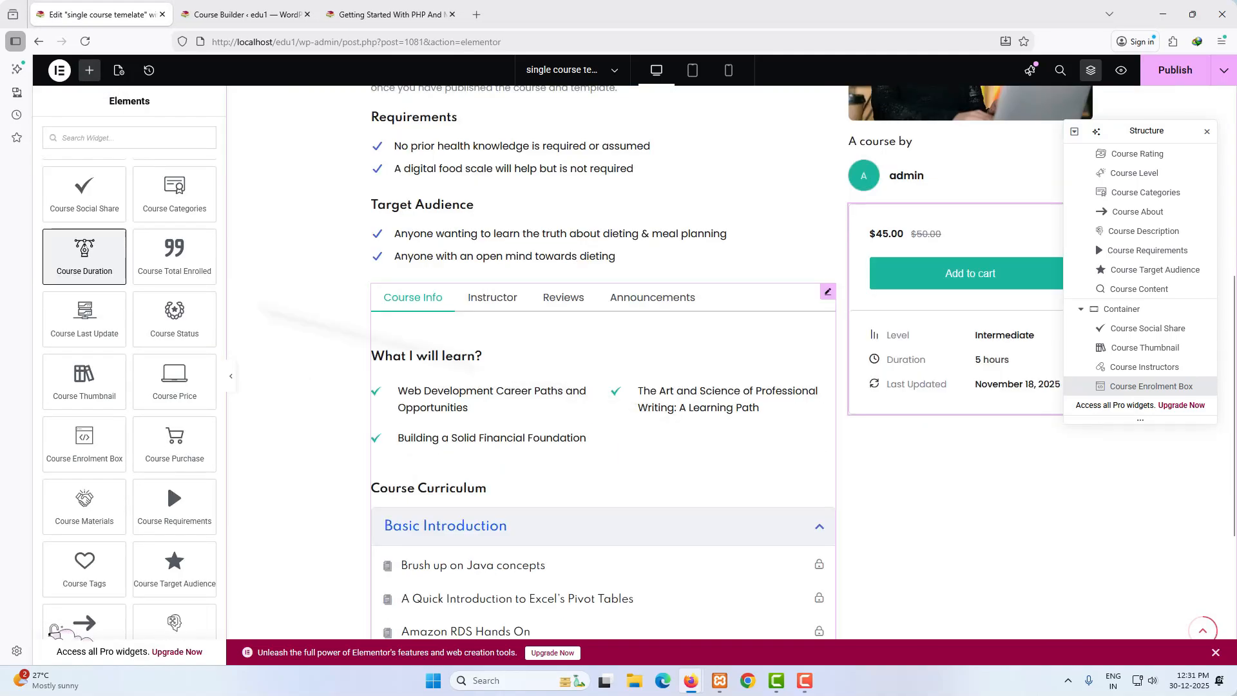
drag(83, 268, 915, 419)
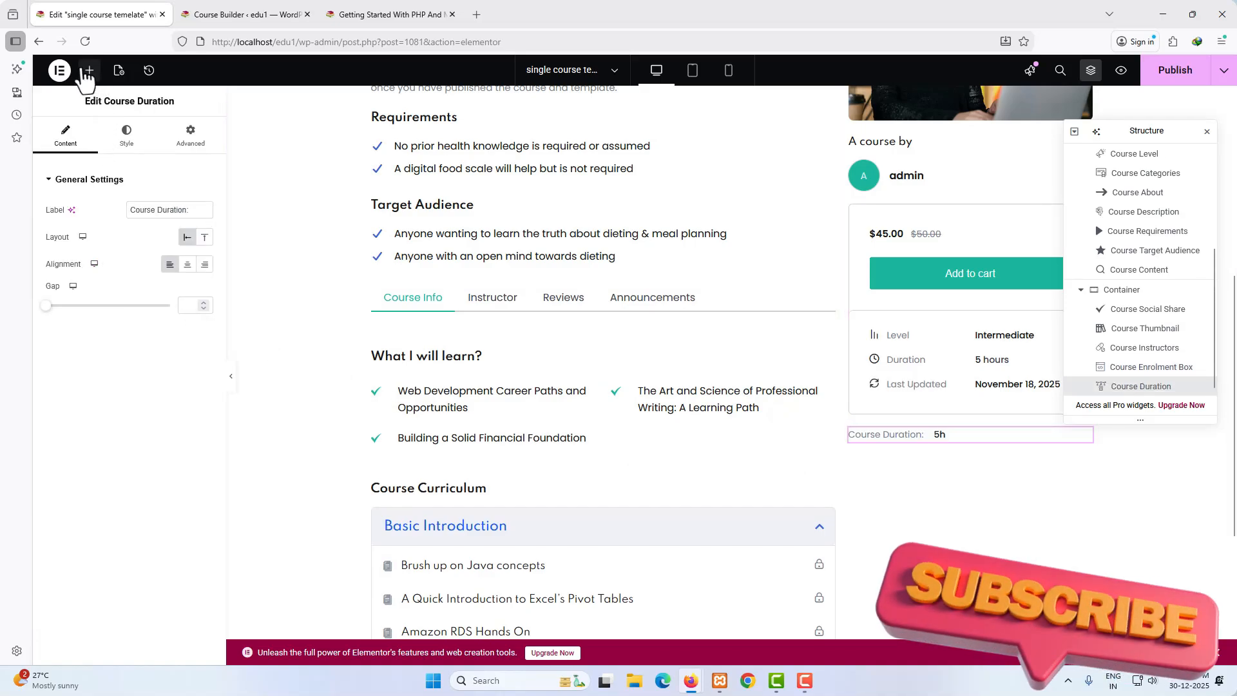
Add the Course Tags widget below Course Duration in the narrower column.
click(90, 70)
text(tag)
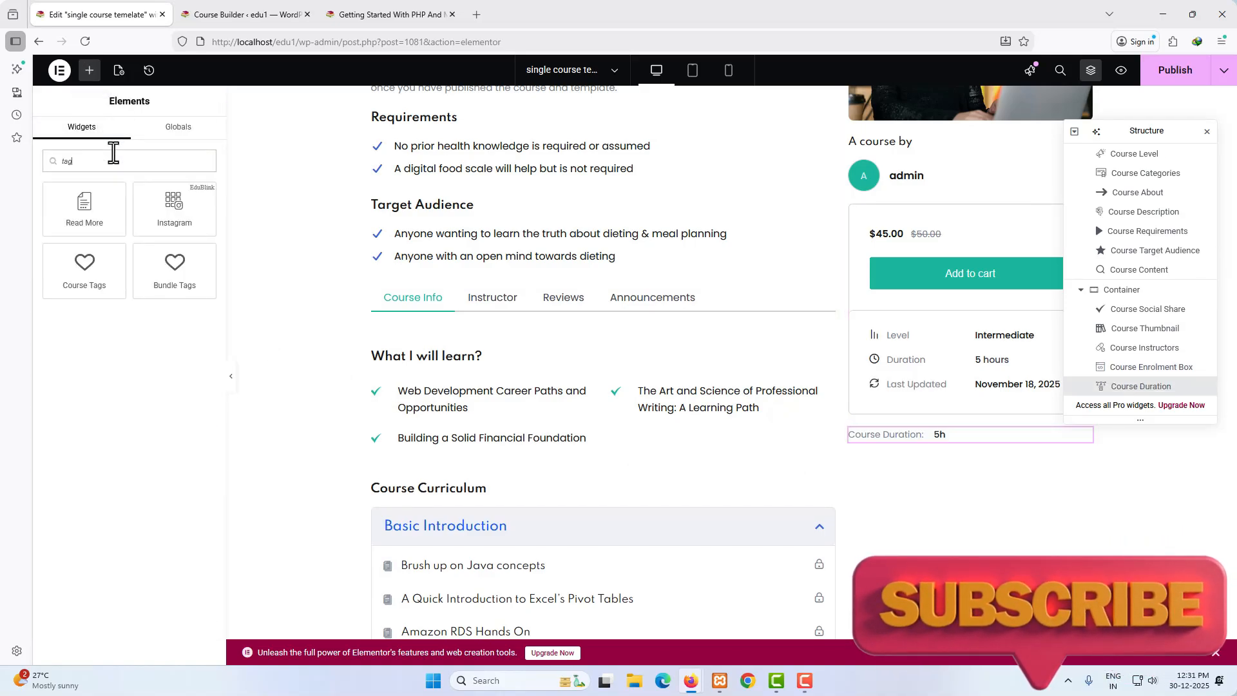
drag(83, 268, 975, 446)
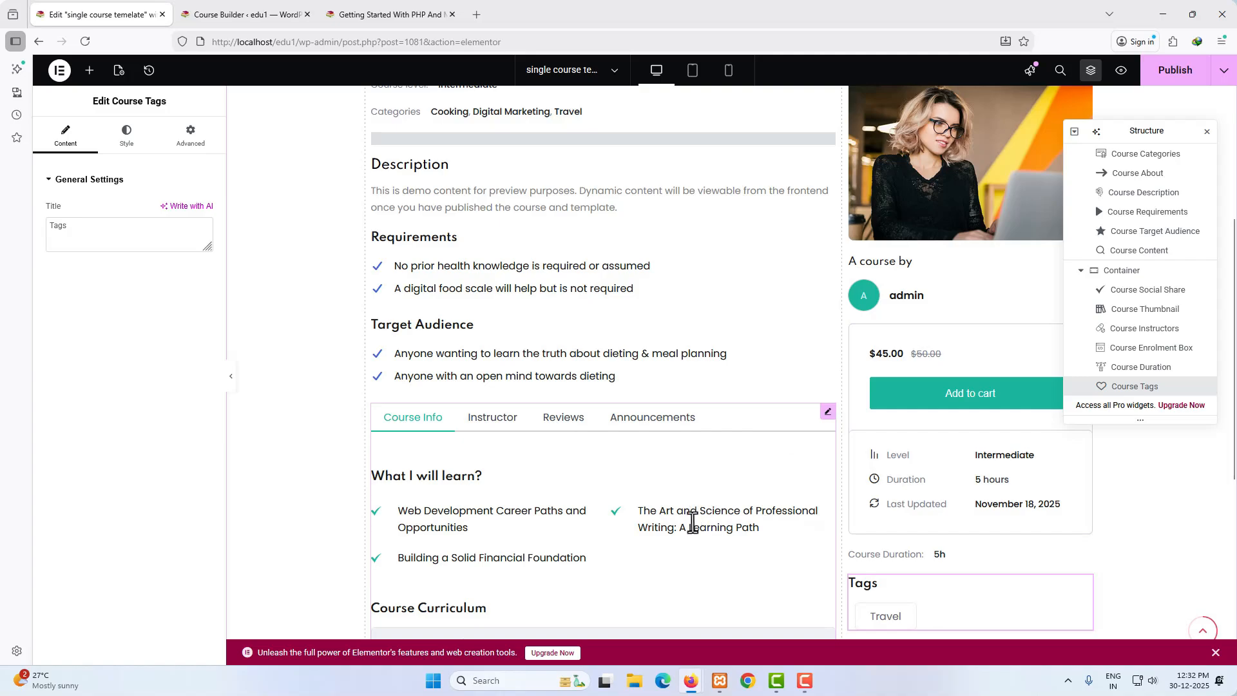
Give the narrower column 15 px padding on all sides and a top margin of -150 px, with its other margins at 0.
scroll(693, 520, up, 4)
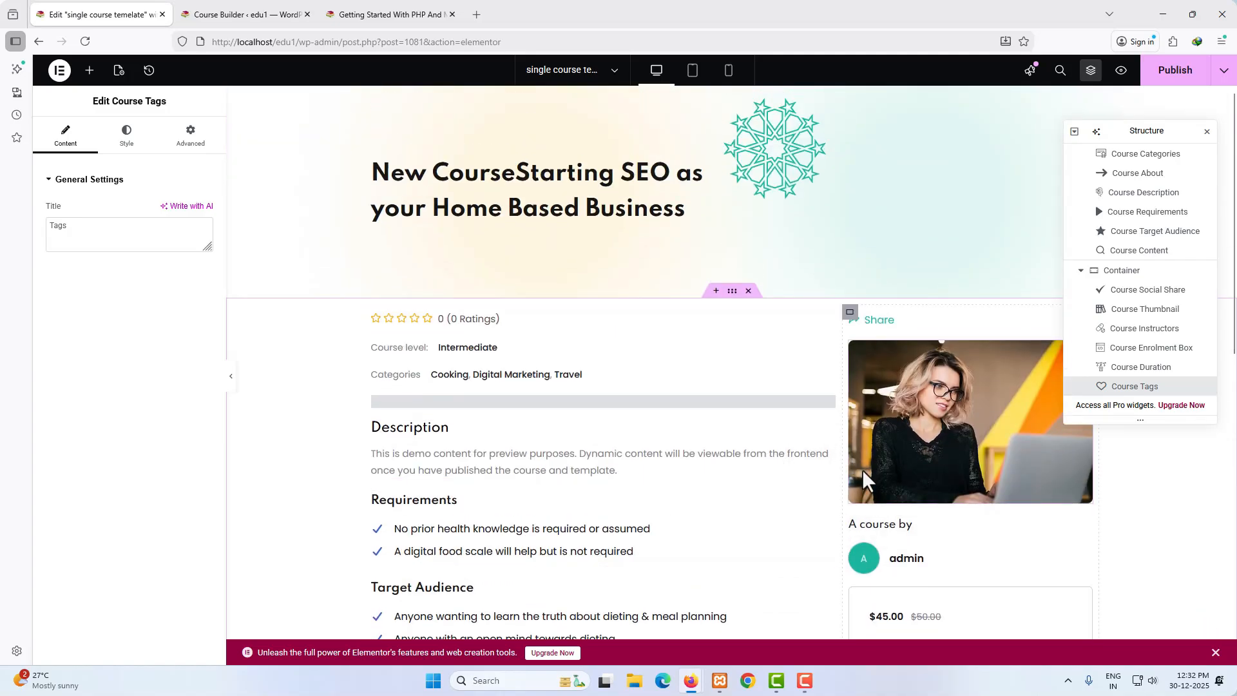
click(850, 313)
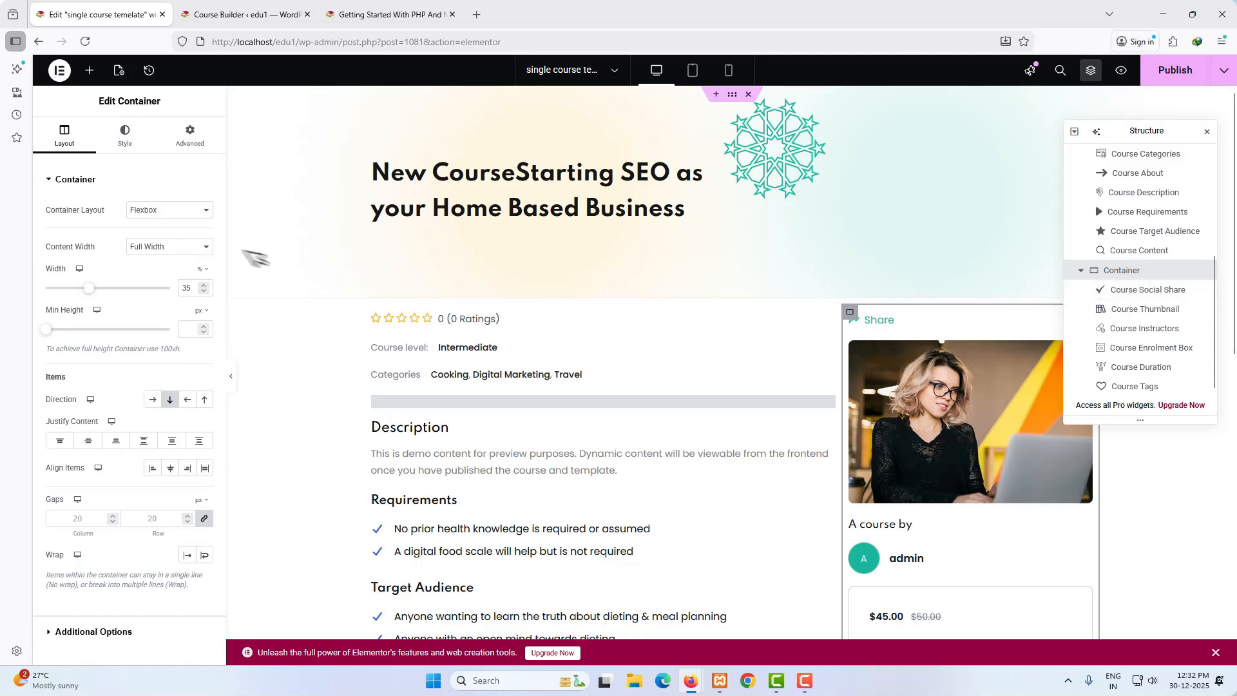
click(189, 136)
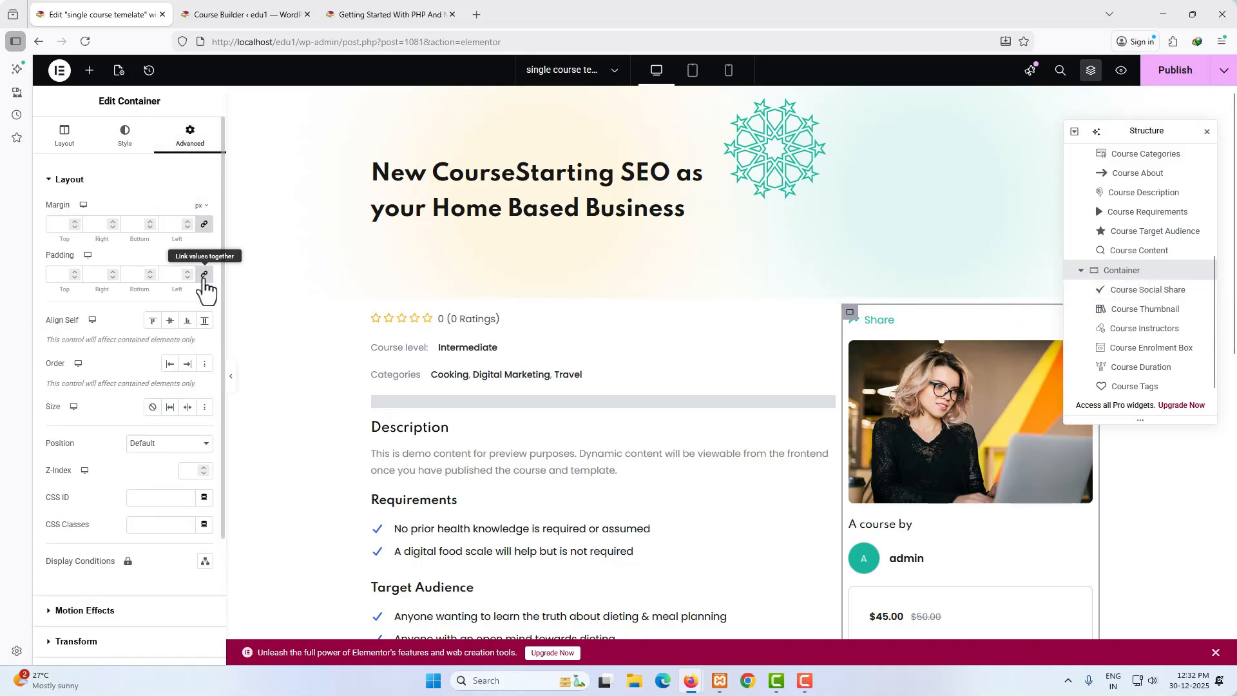
click(208, 225)
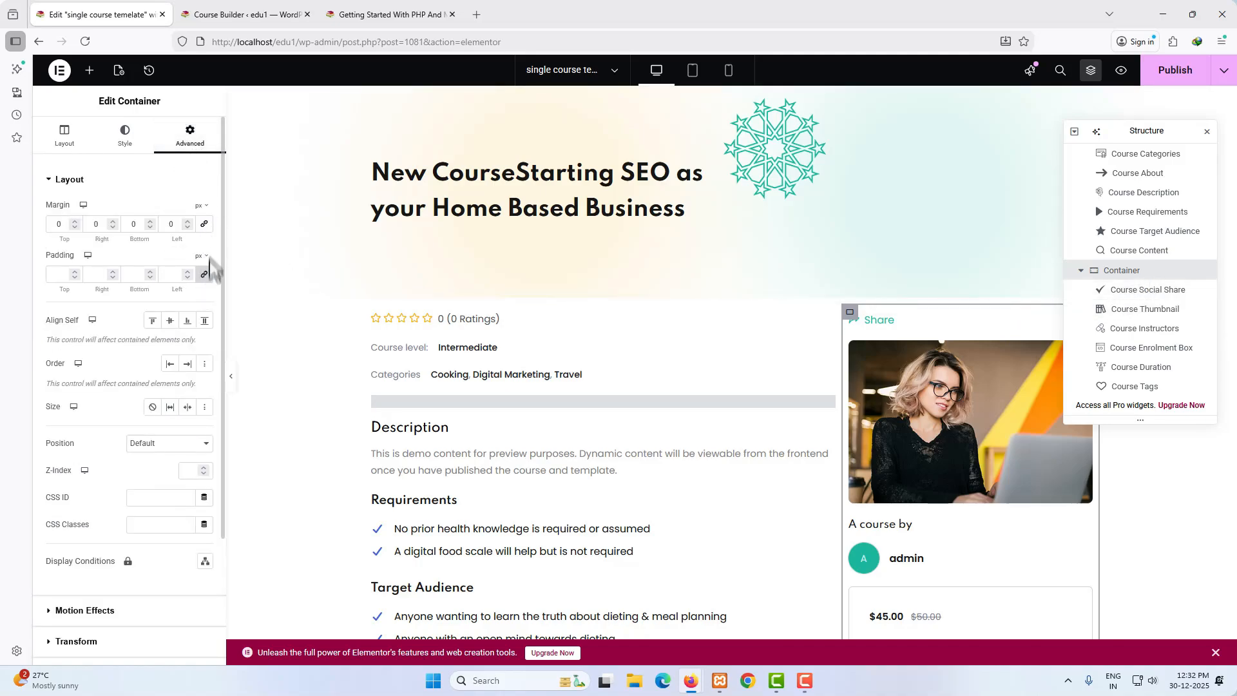
click(206, 277)
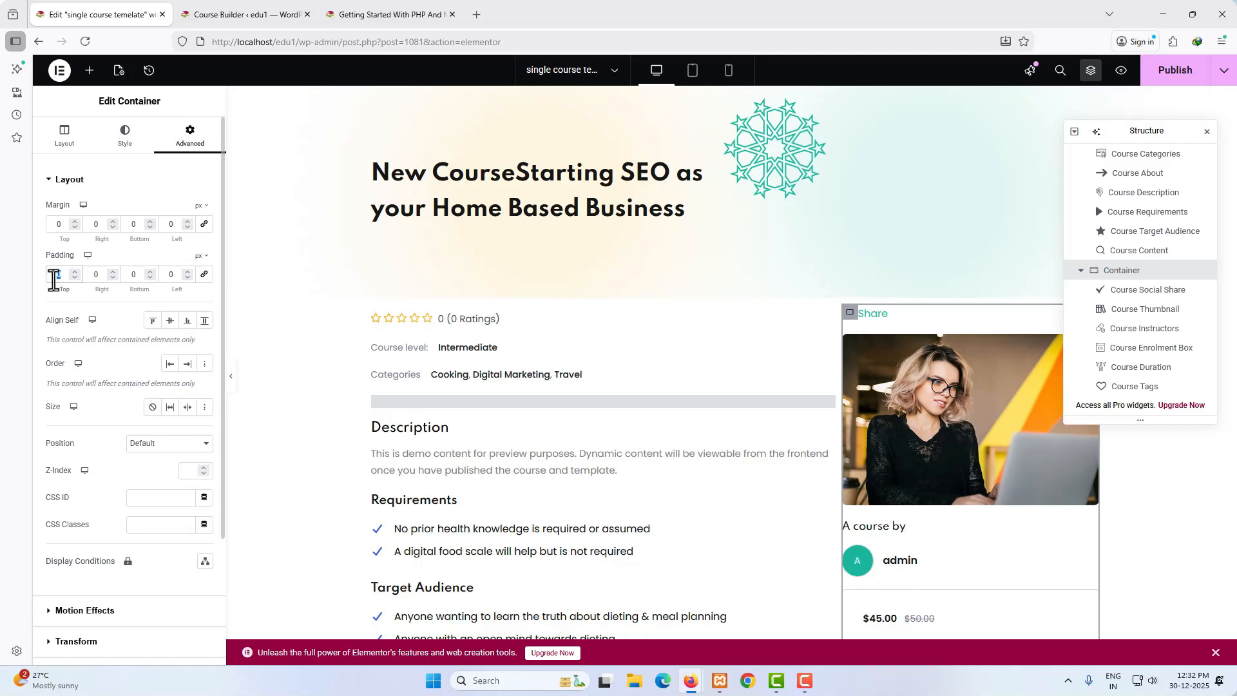
text(5)
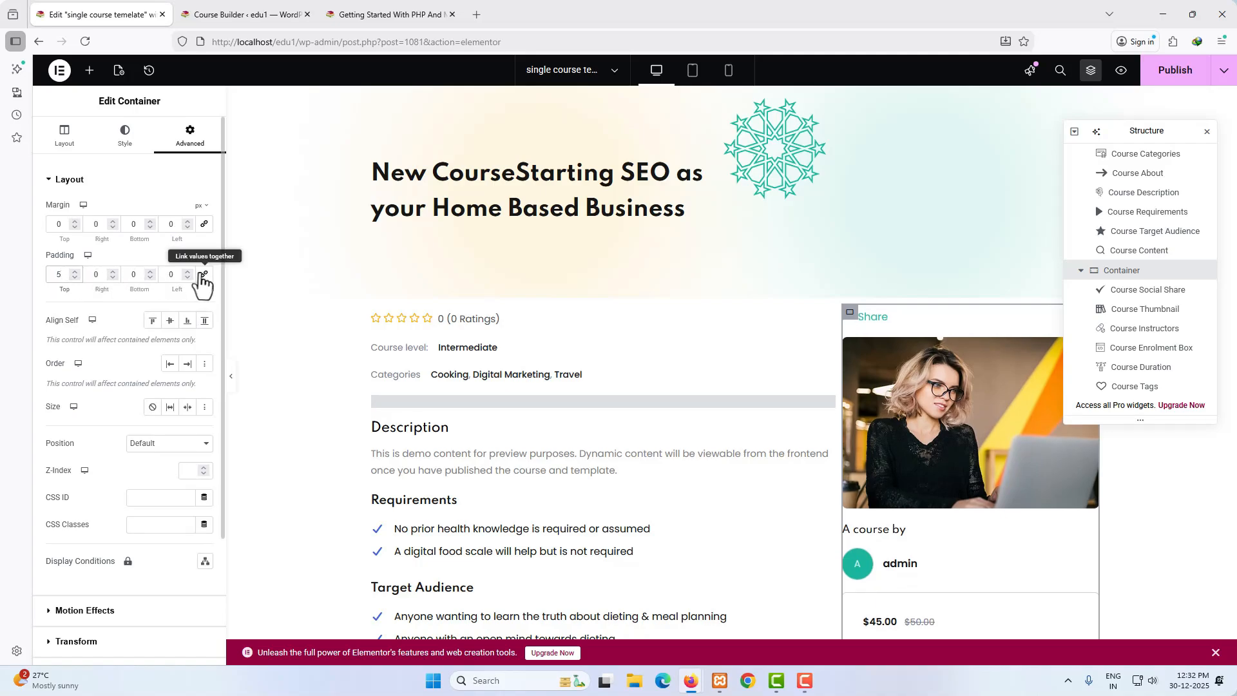
click(204, 275)
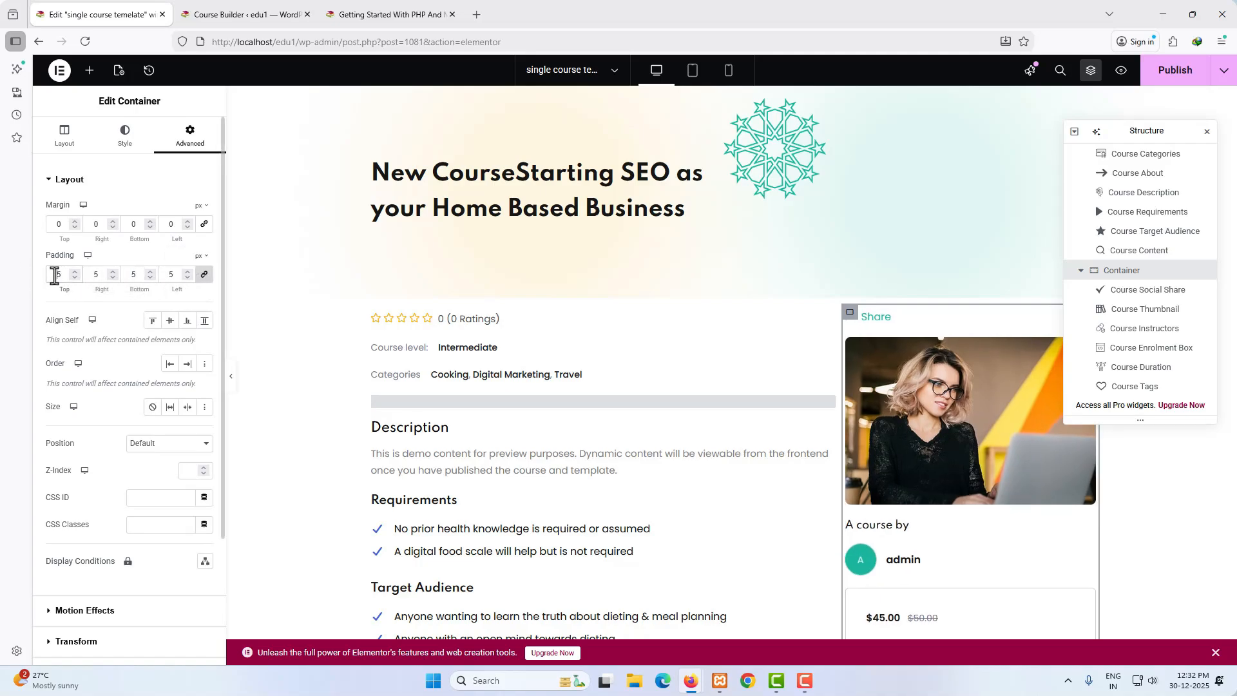
click(54, 275)
text(1)
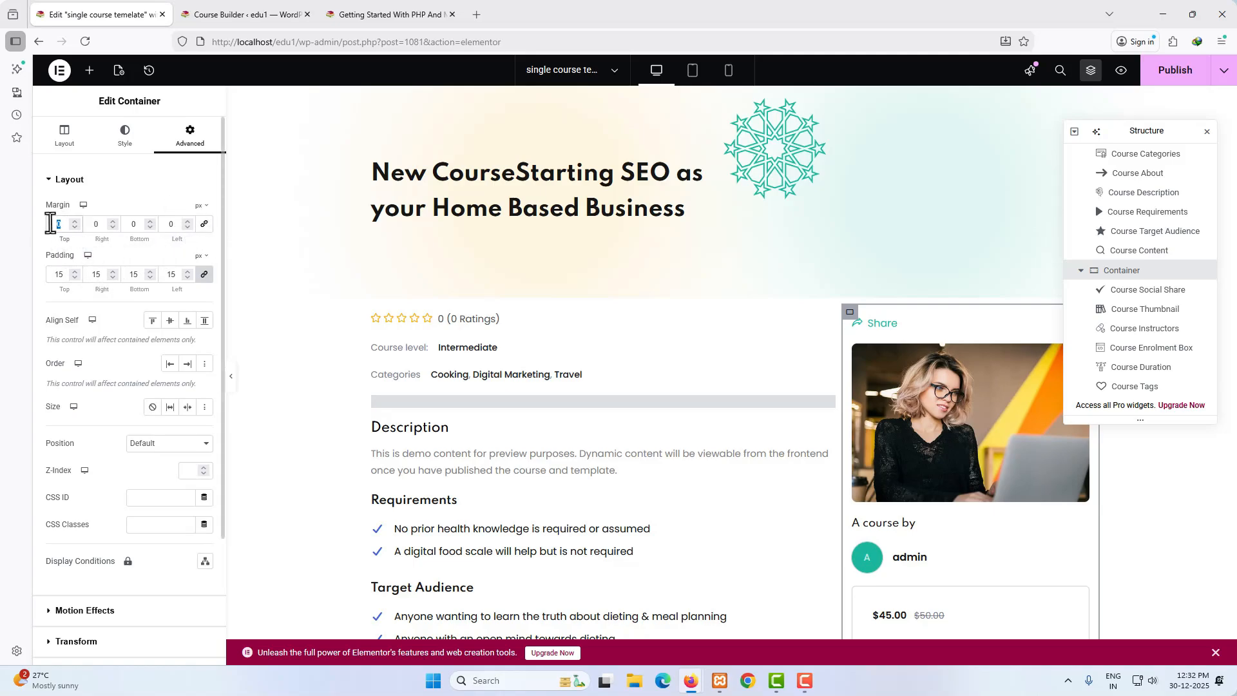
click(51, 223)
text(-150)
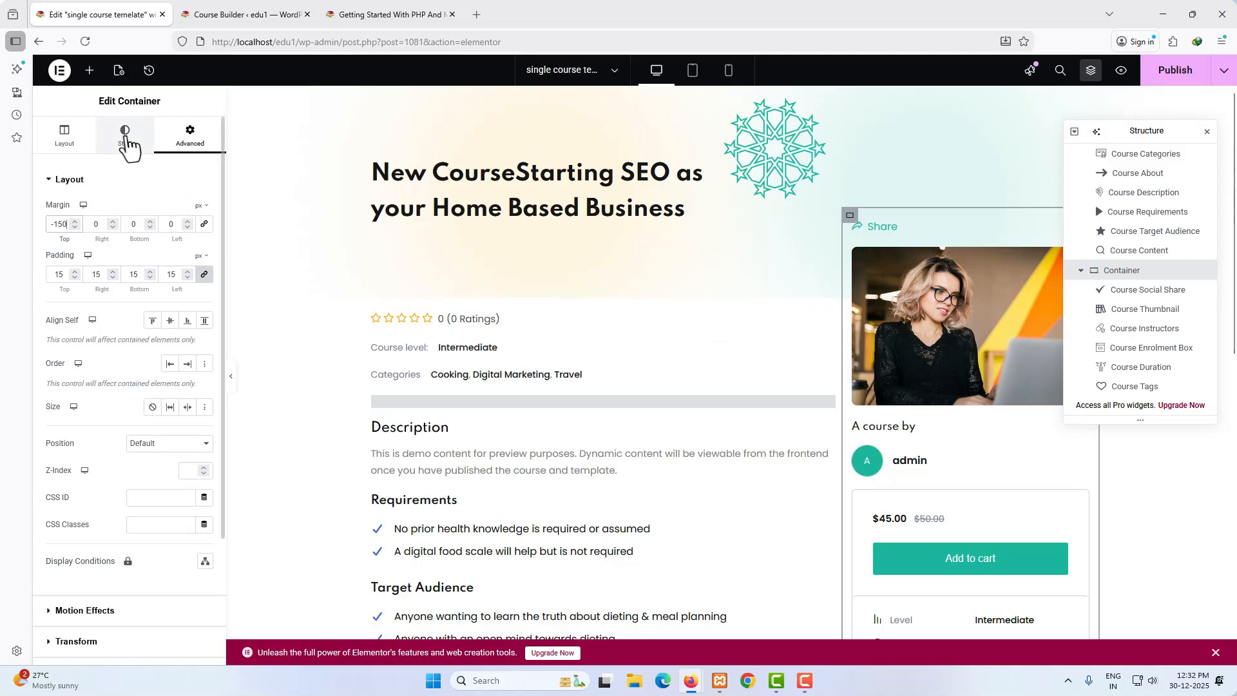
Give the narrower column a classic background in white (#FFFFFF).
click(126, 140)
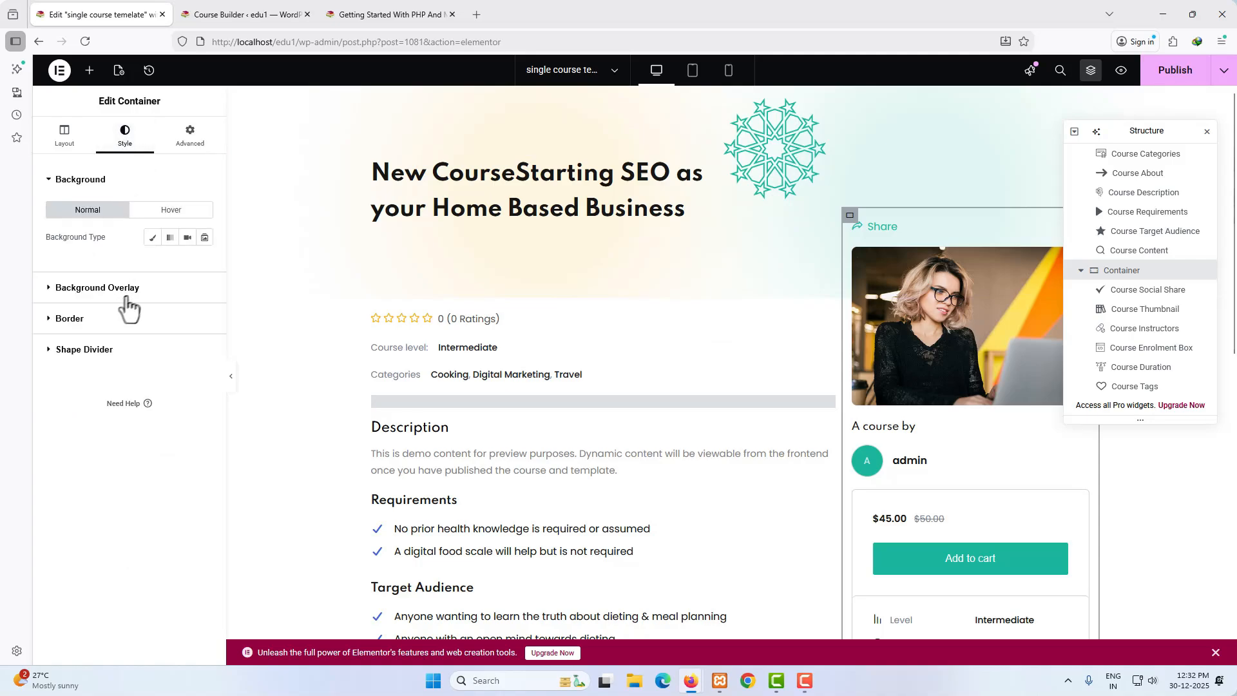
click(152, 238)
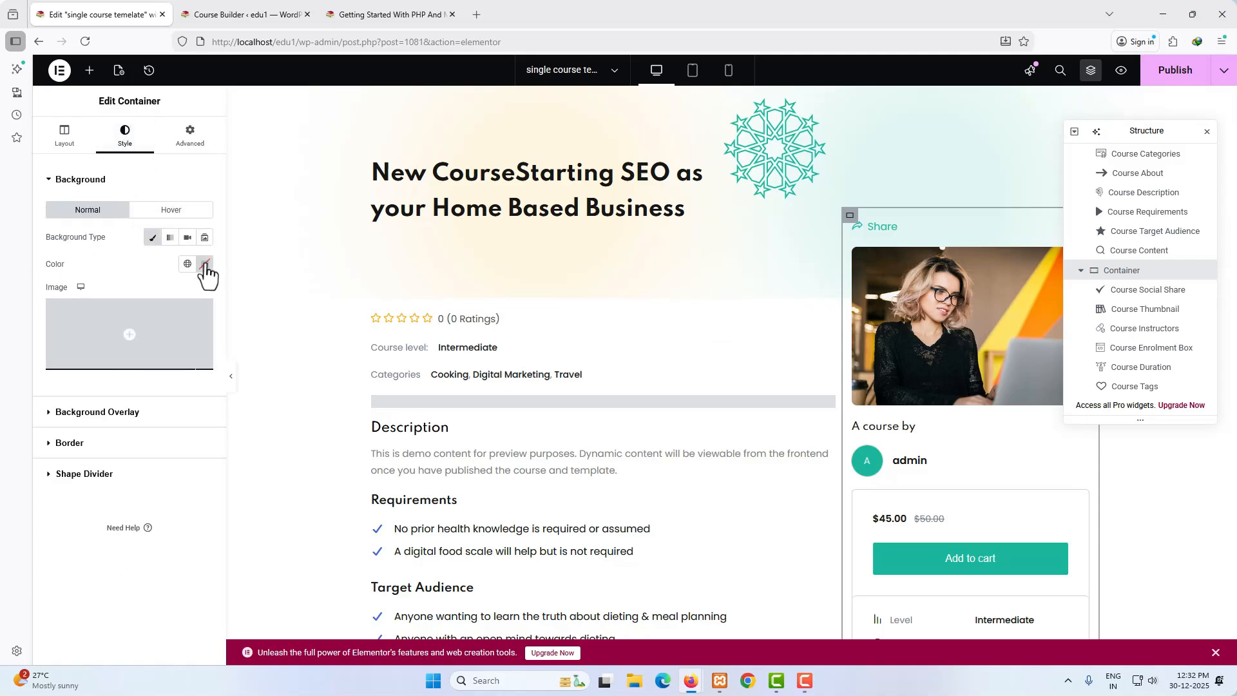
click(205, 264)
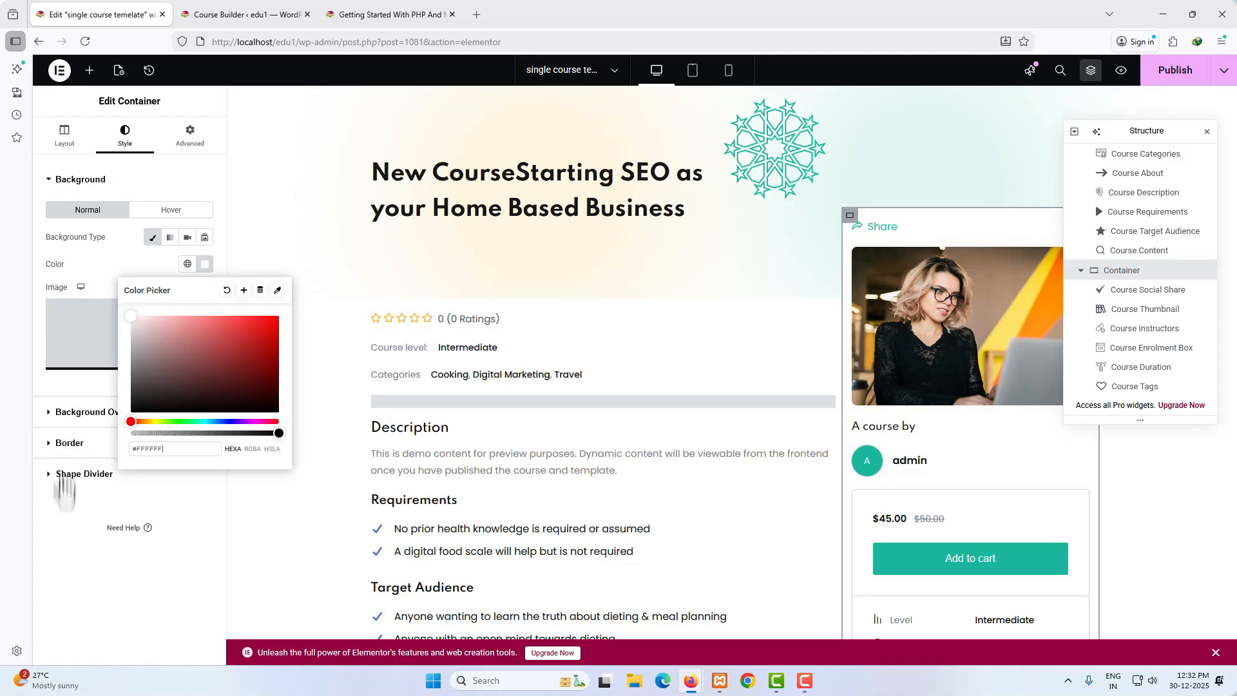
click(65, 461)
Round the narrower column's corners with a 50 px radius and add an outline box shadow with a blur of 10.
click(70, 445)
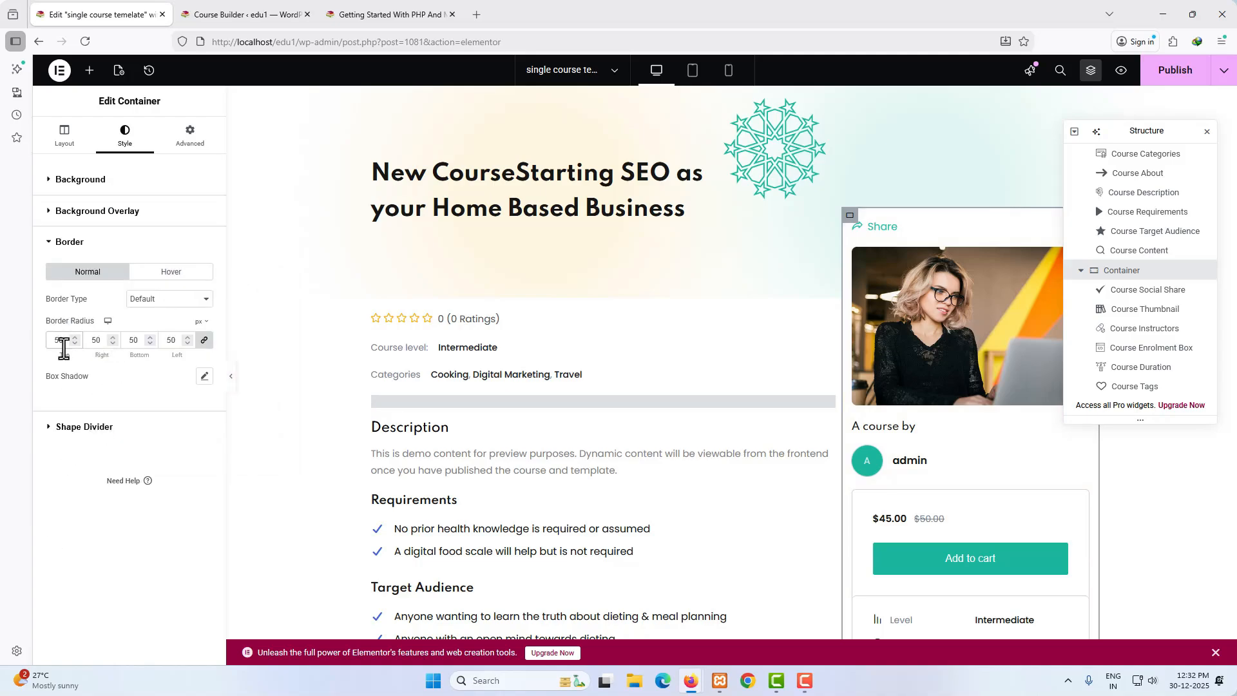
click(201, 379)
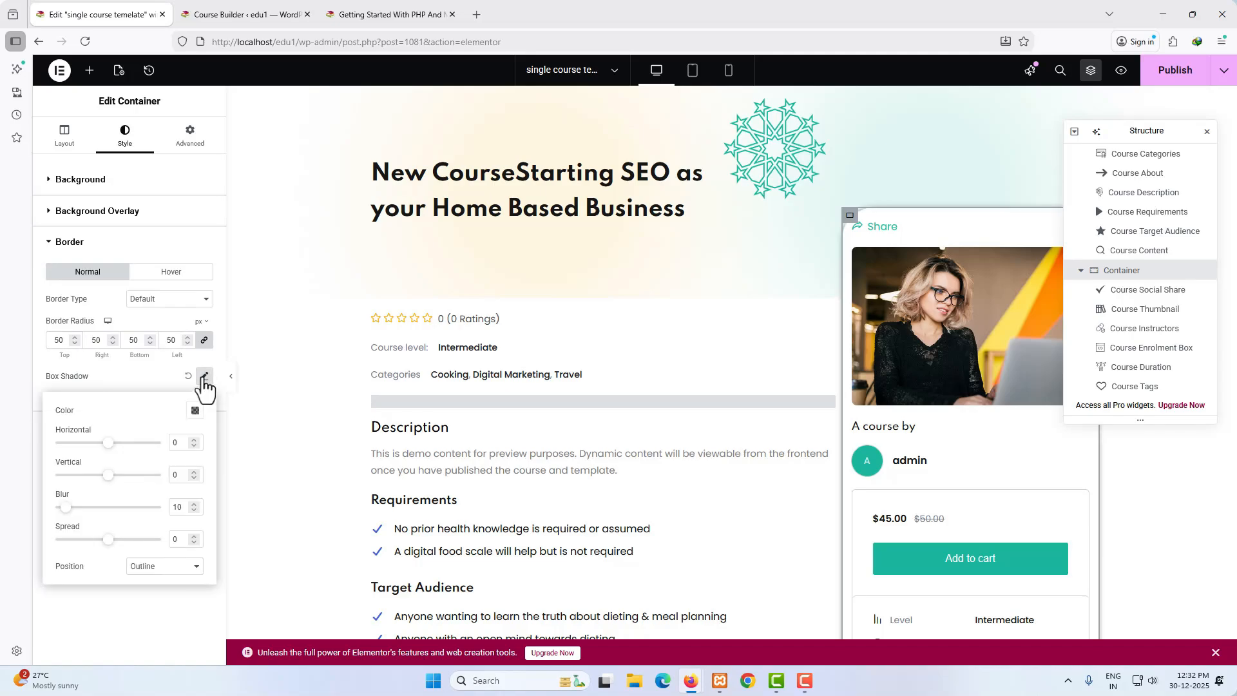
scroll(874, 469, down, 5)
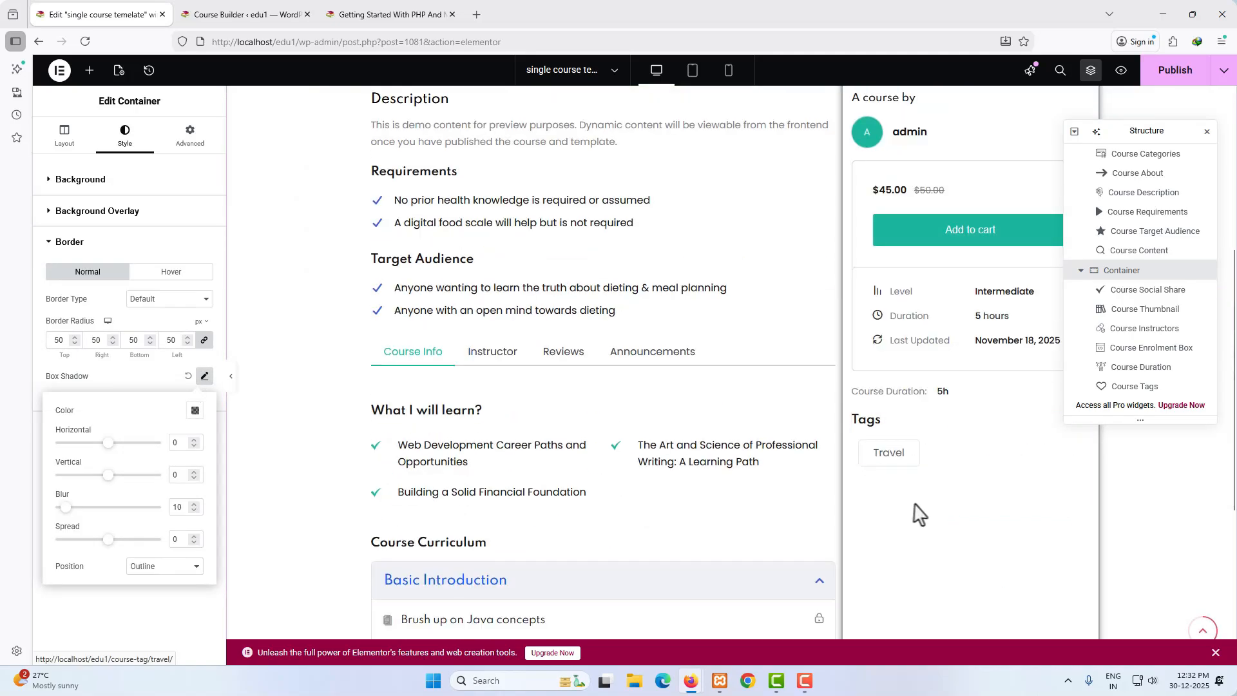
scroll(917, 514, up, 4)
scroll(805, 436, up, 1)
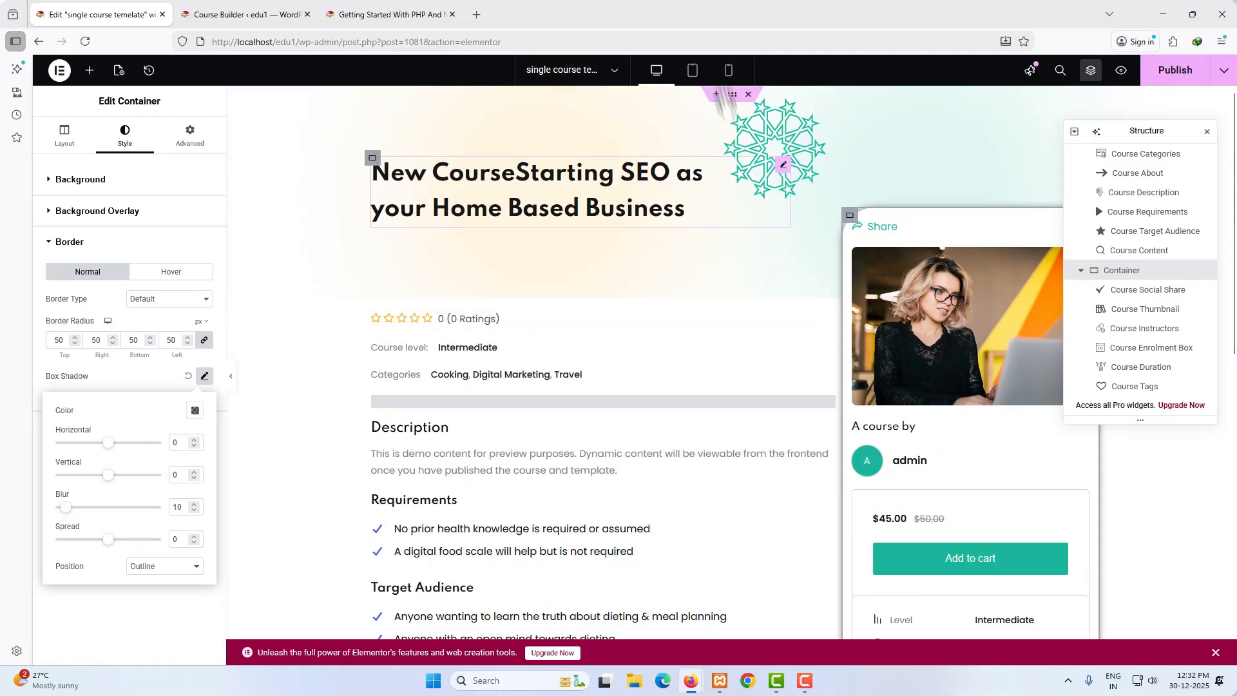
In the tablet layout, stack the content section's columns vertically and set the wider column's width to 100%.
click(692, 76)
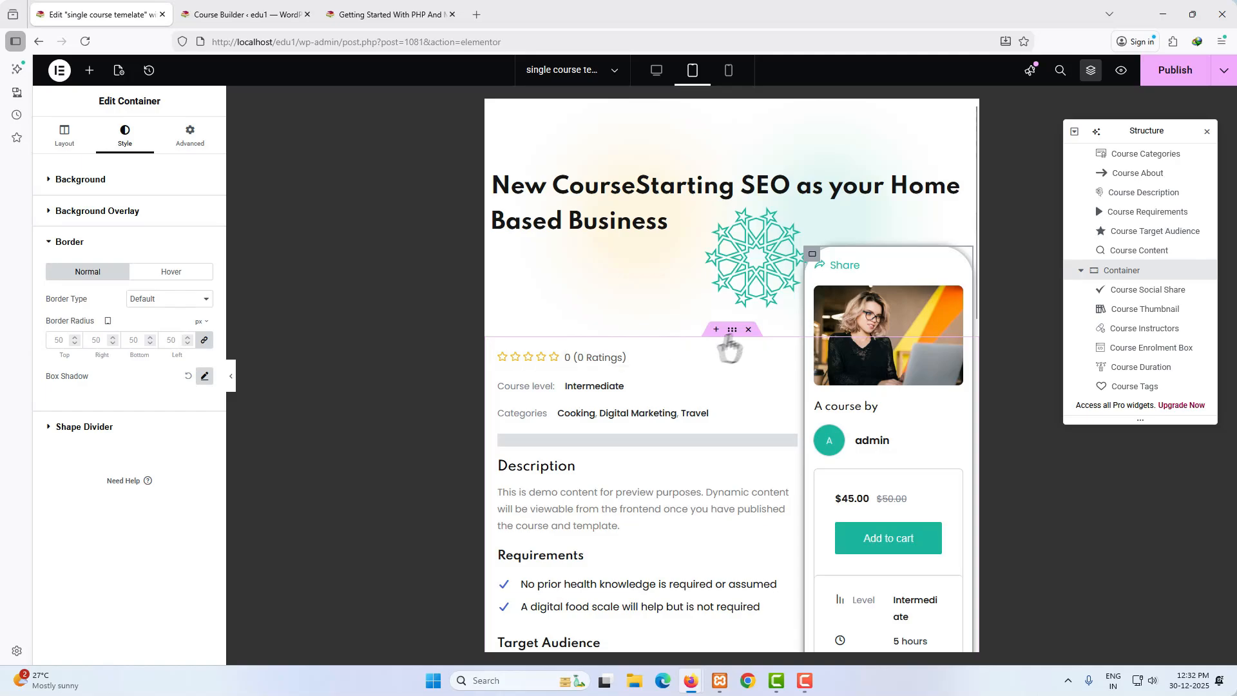
click(732, 332)
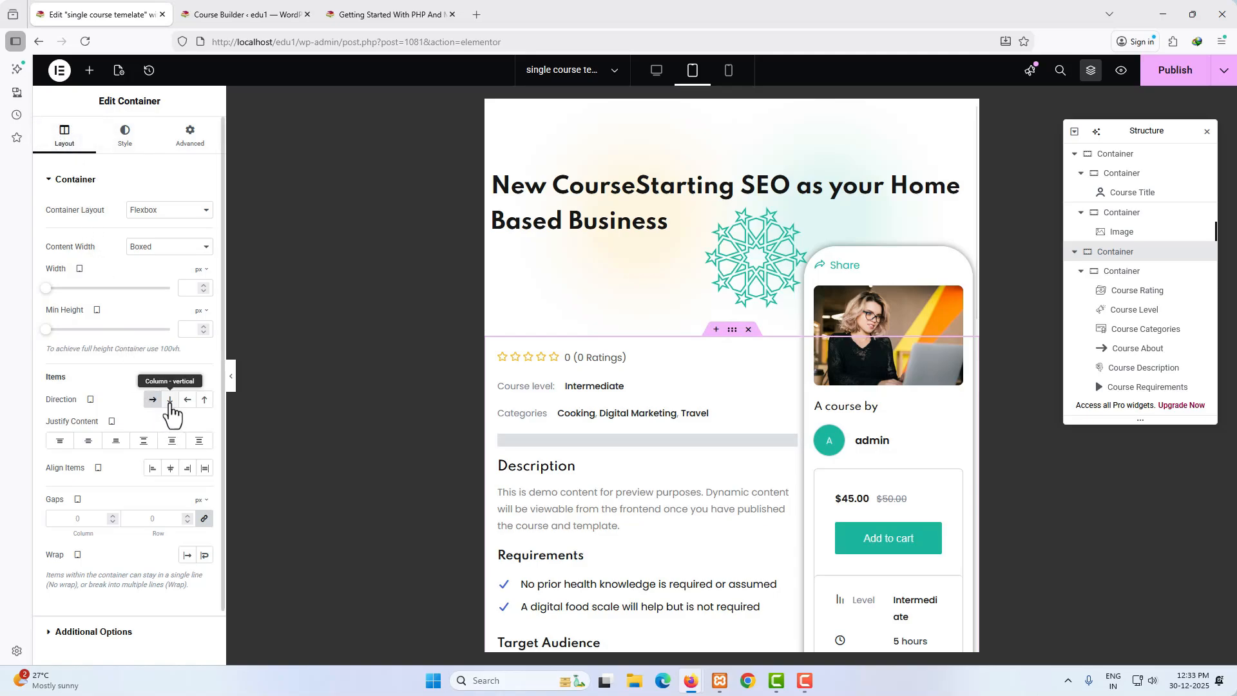
click(170, 401)
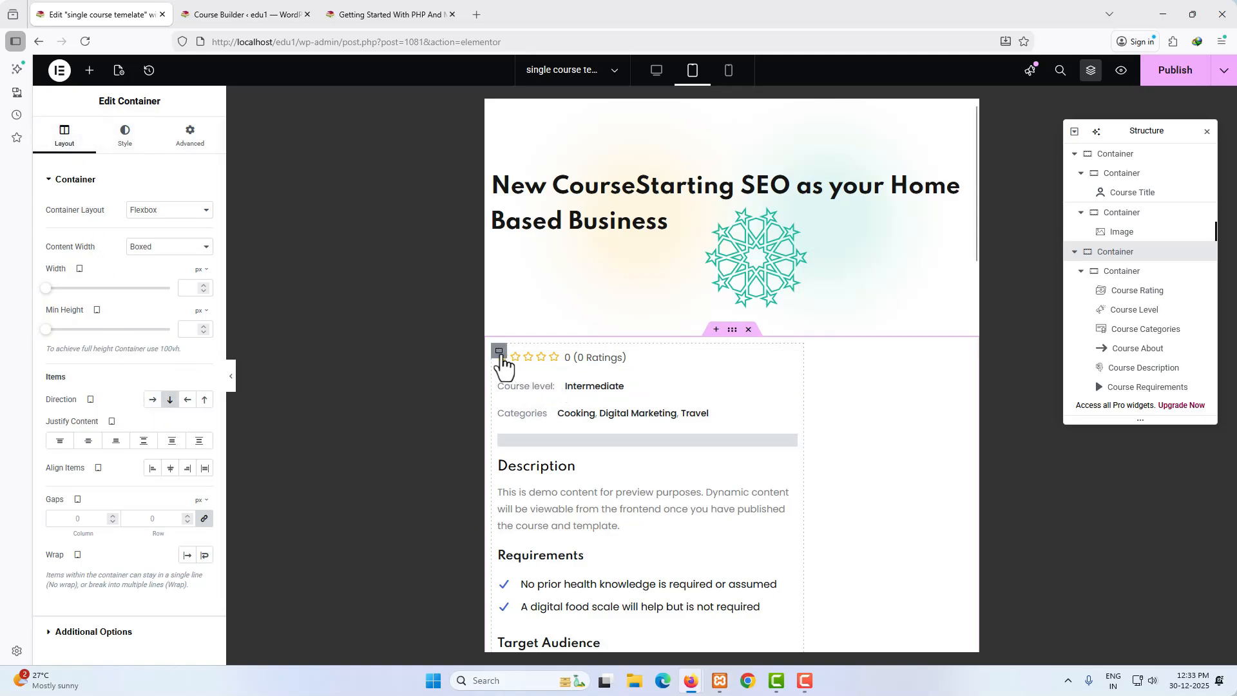
click(500, 353)
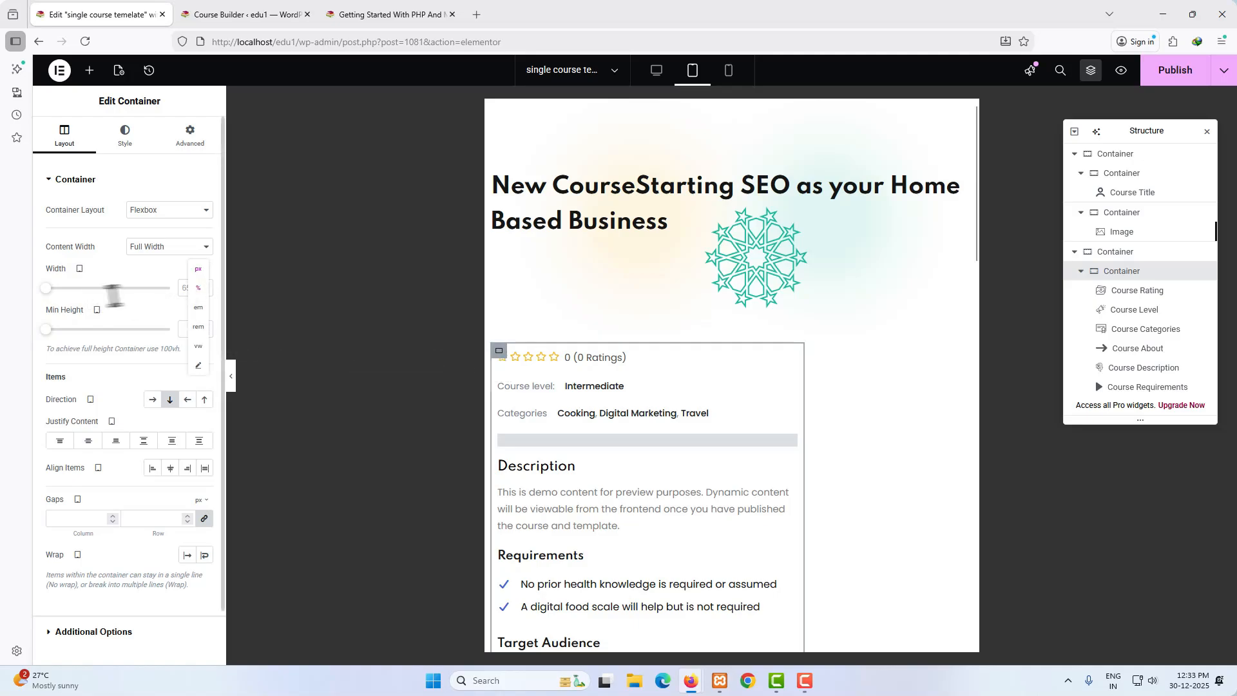
drag(114, 295, 184, 289)
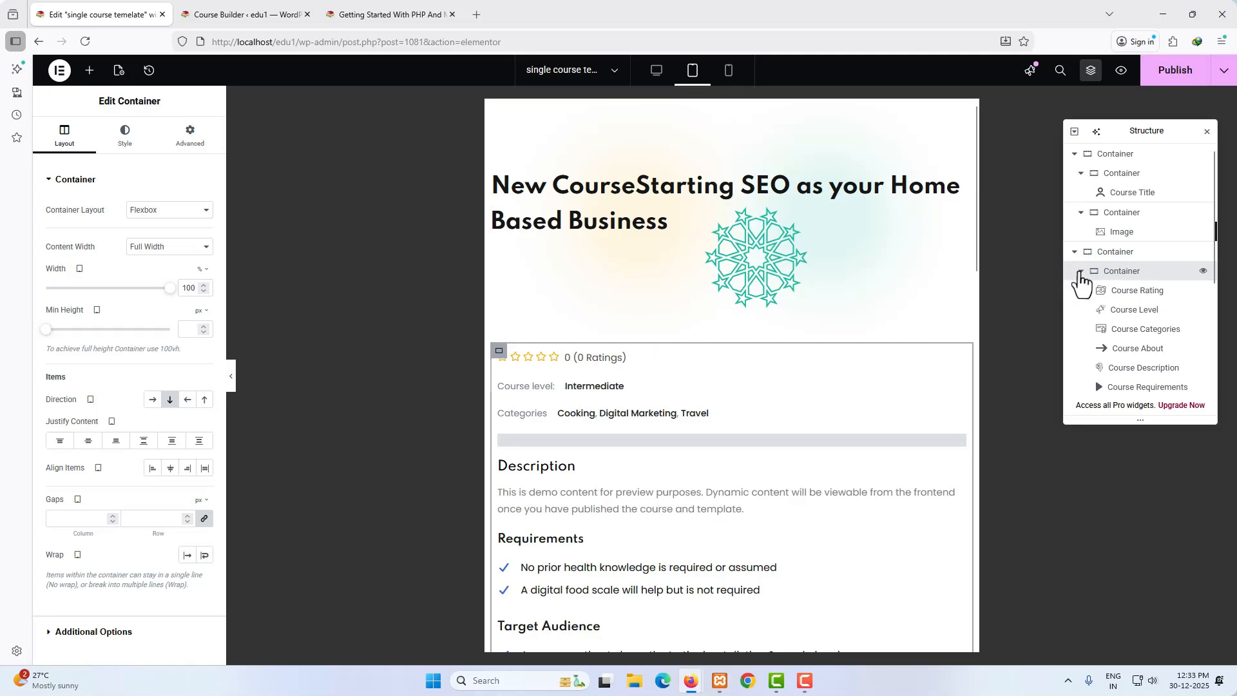
For tablet, set the narrower column's top margin to 10 px, its other margins to 0 and its width to 100%.
click(1080, 271)
click(1109, 296)
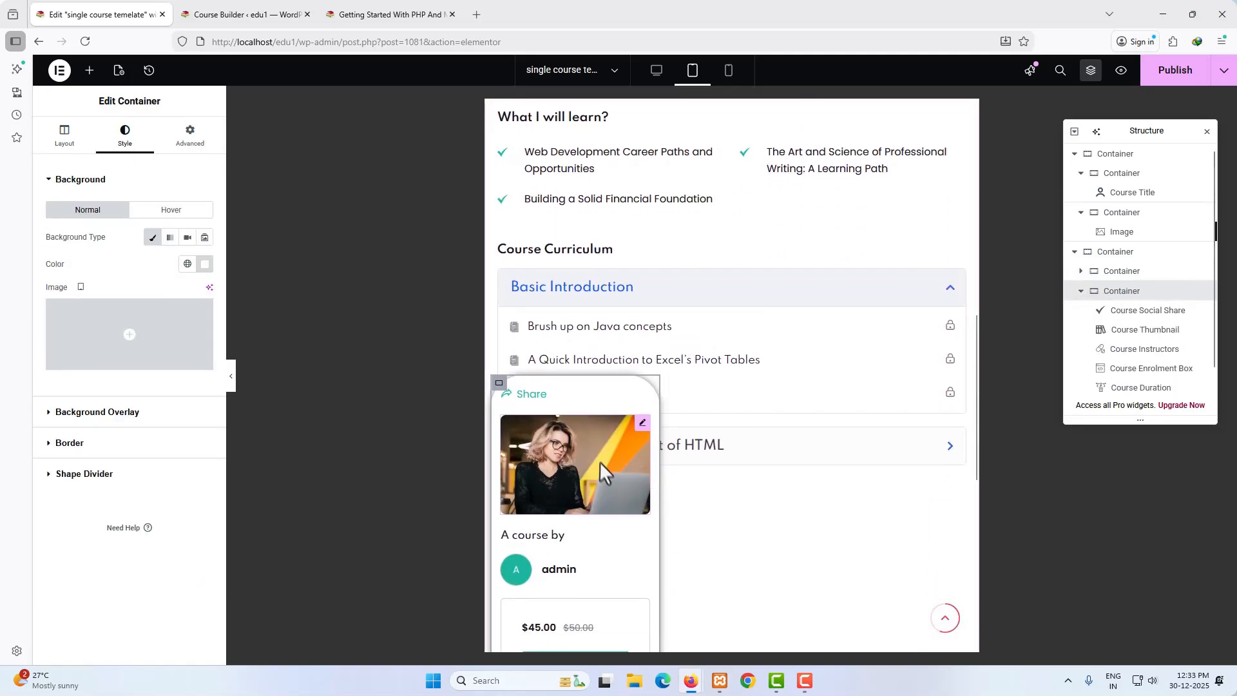
click(190, 137)
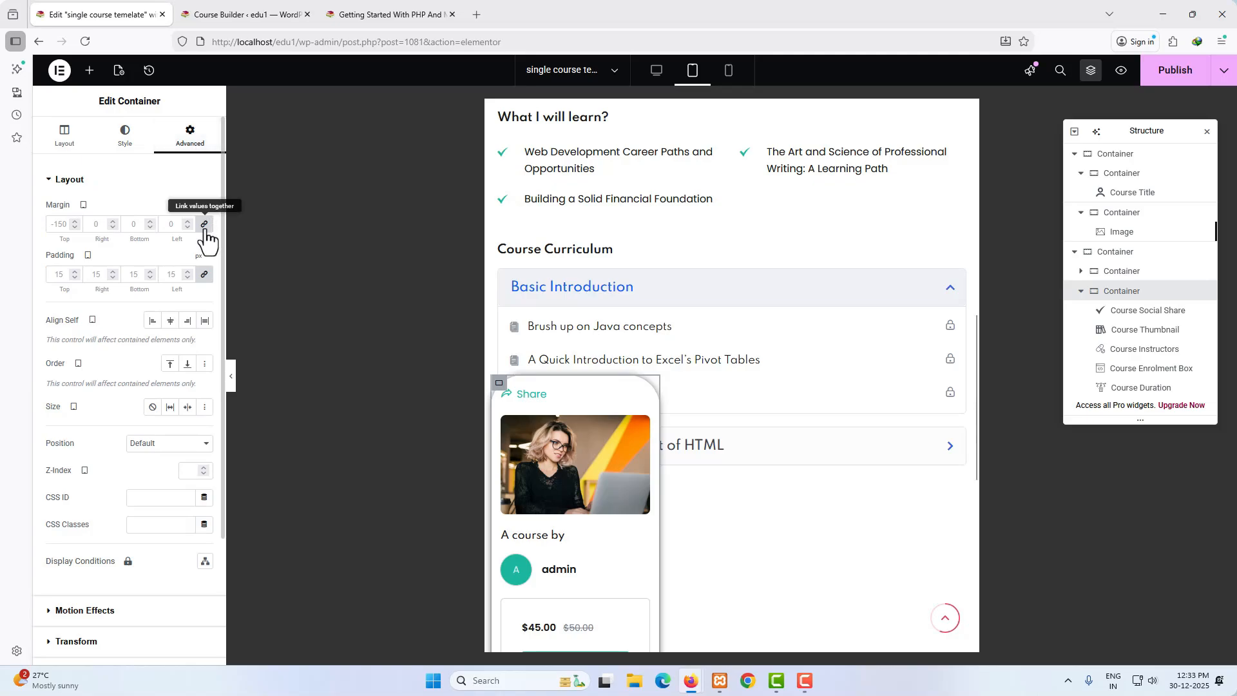
click(204, 226)
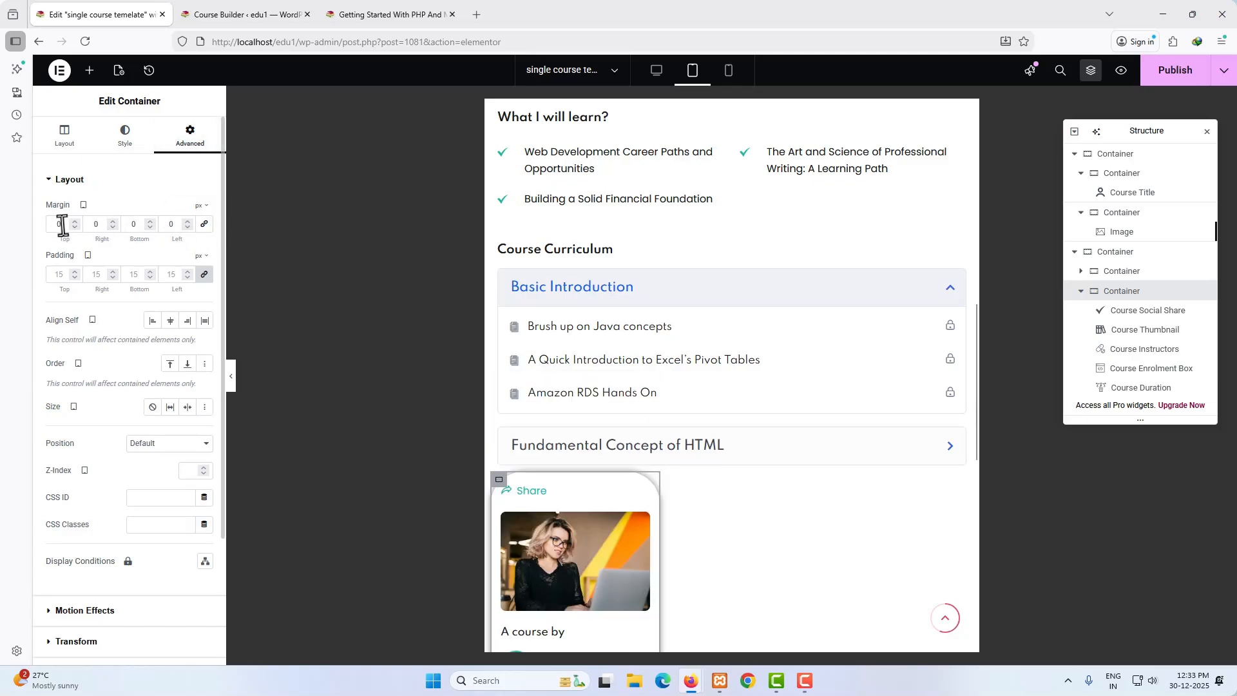
text(10)
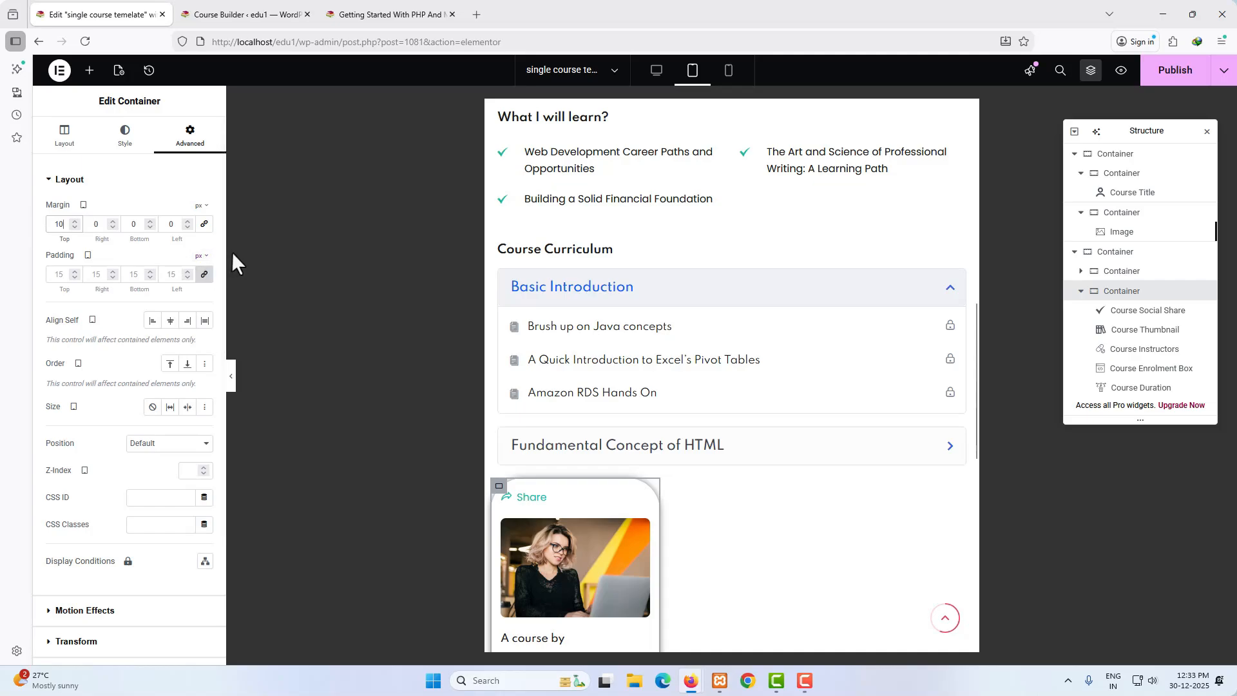
click(62, 143)
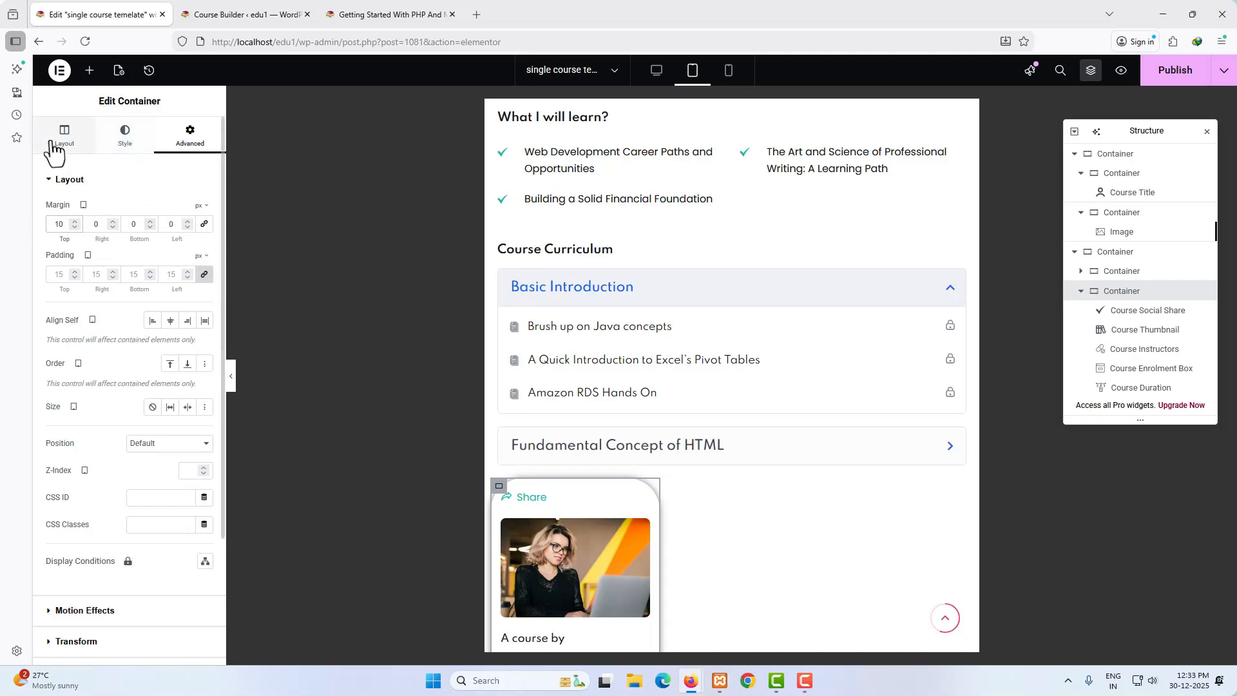
mouse_move(168, 289)
mouse_down()
mouse_move(69, 289)
mouse_move(178, 286)
mouse_up()
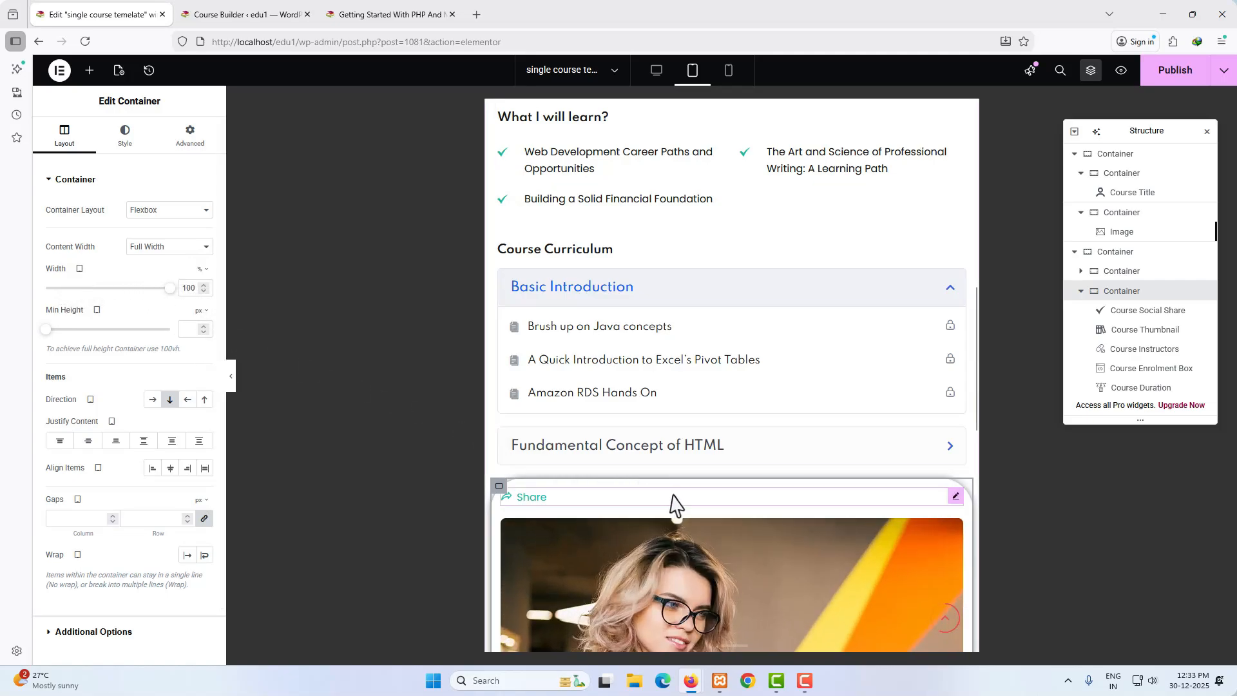
Set the content section's tablet direction to Column - reversed, review the tablet layout, and return to the desktop layout.
scroll(671, 494, down, 10)
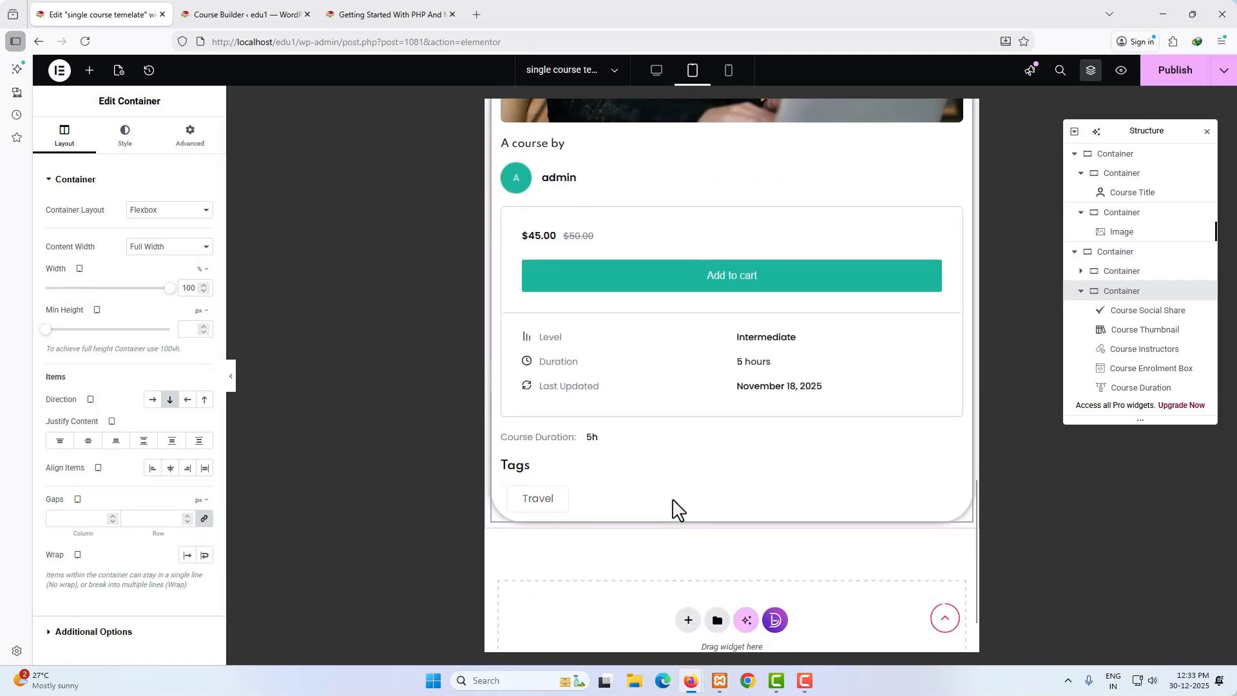
scroll(672, 500, up, 10)
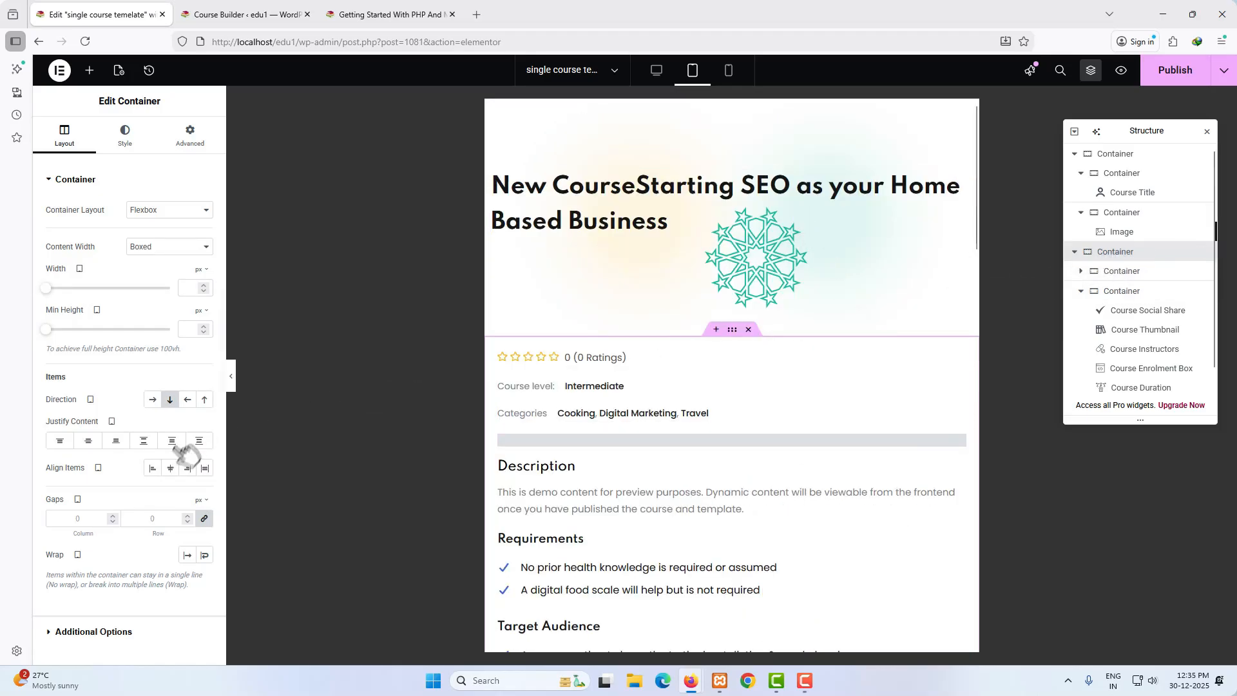
click(206, 404)
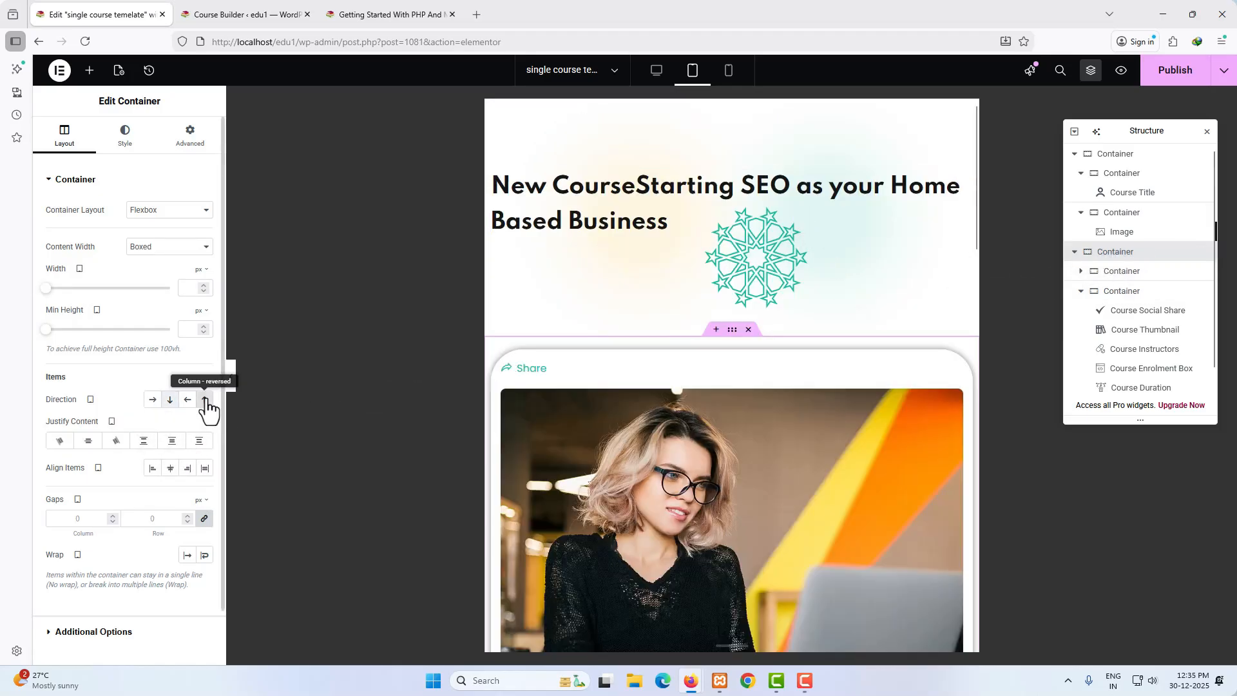
scroll(711, 518, down, 10)
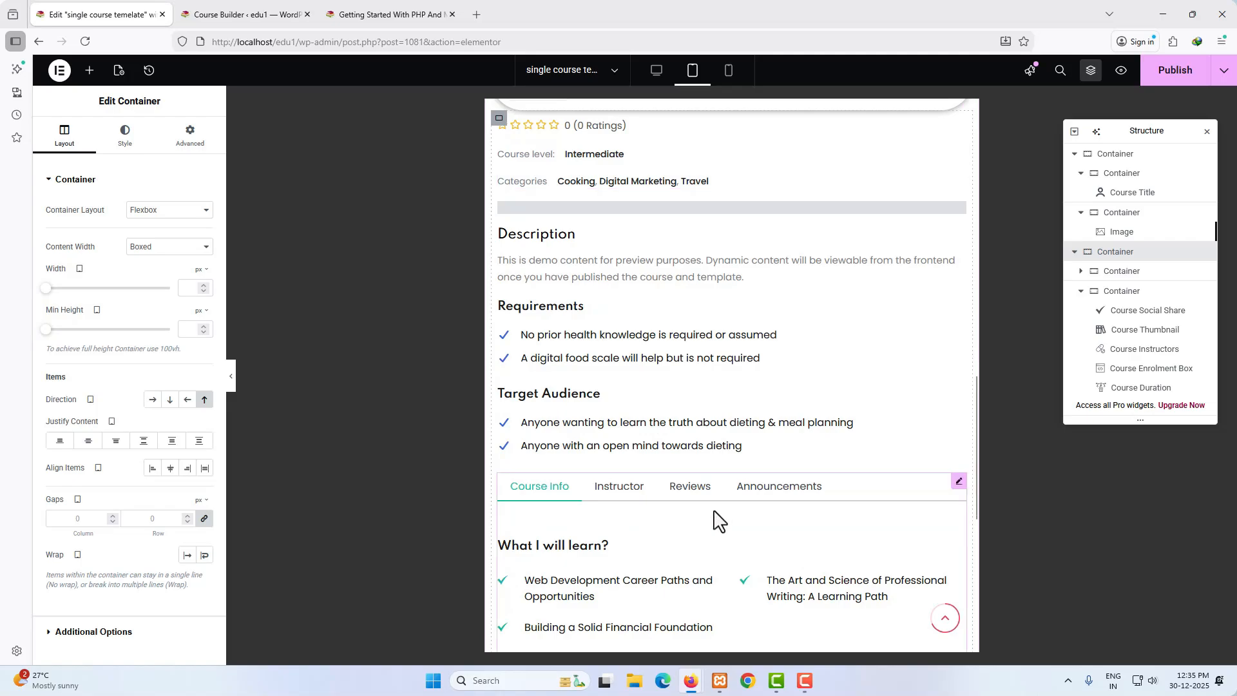
scroll(714, 519, up, 10)
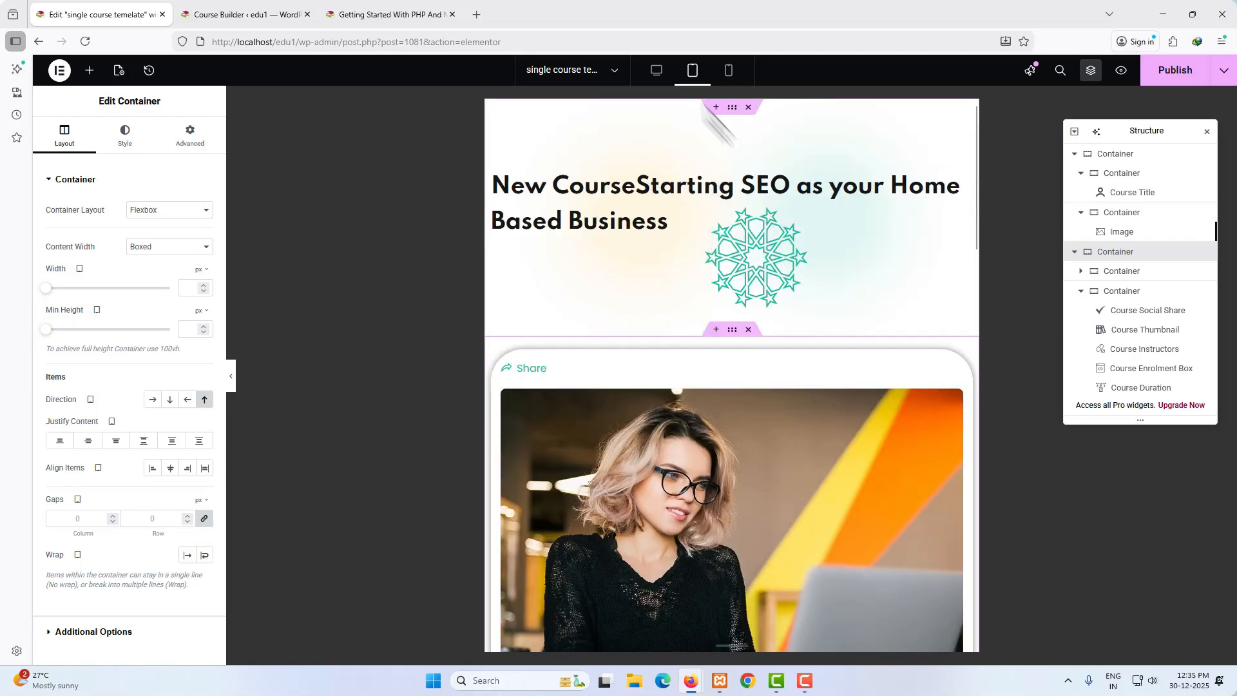
click(656, 69)
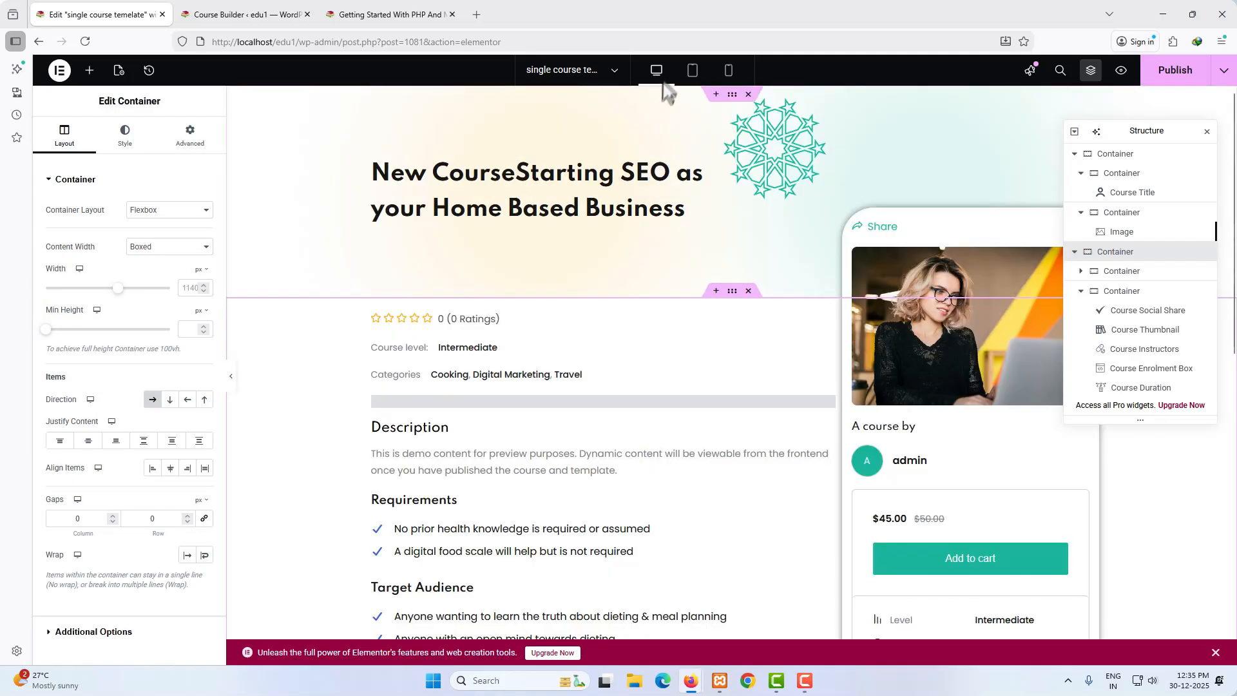
Review the course template in the desktop, tablet and mobile layouts and publish it.
scroll(724, 453, down, 5)
scroll(728, 460, up, 5)
click(692, 69)
scroll(790, 435, down, 5)
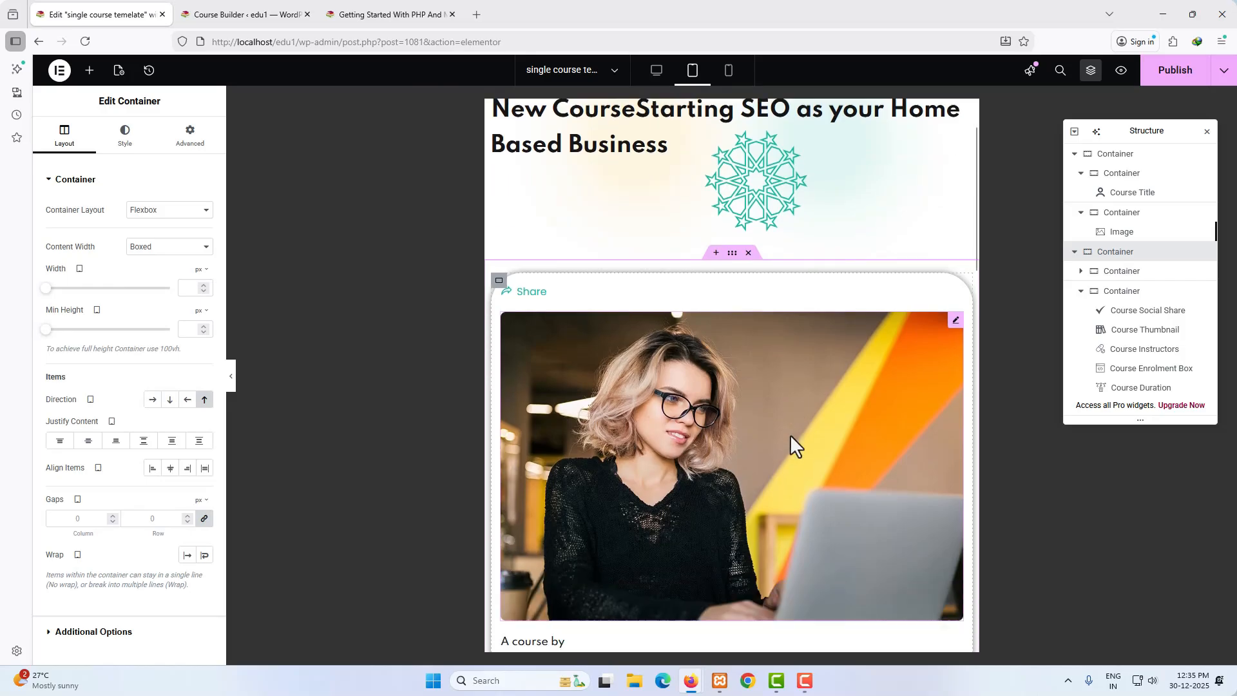
scroll(790, 435, up, 5)
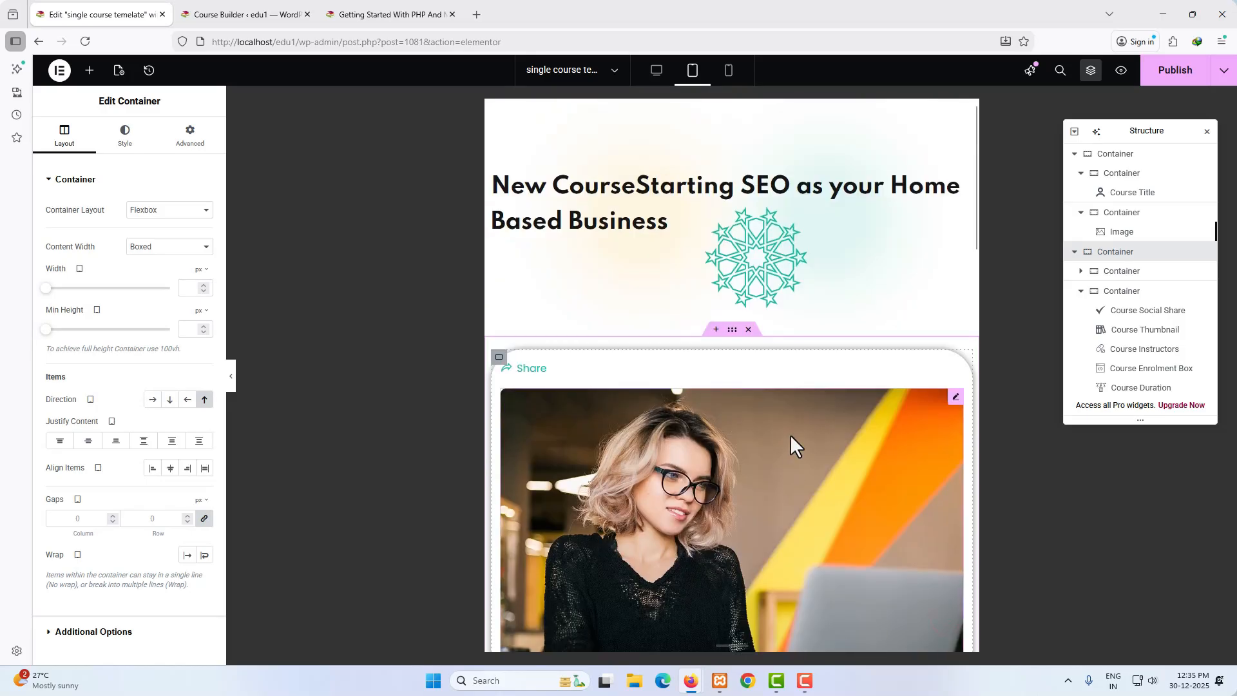
click(729, 70)
scroll(781, 525, down, 10)
scroll(792, 528, down, 8)
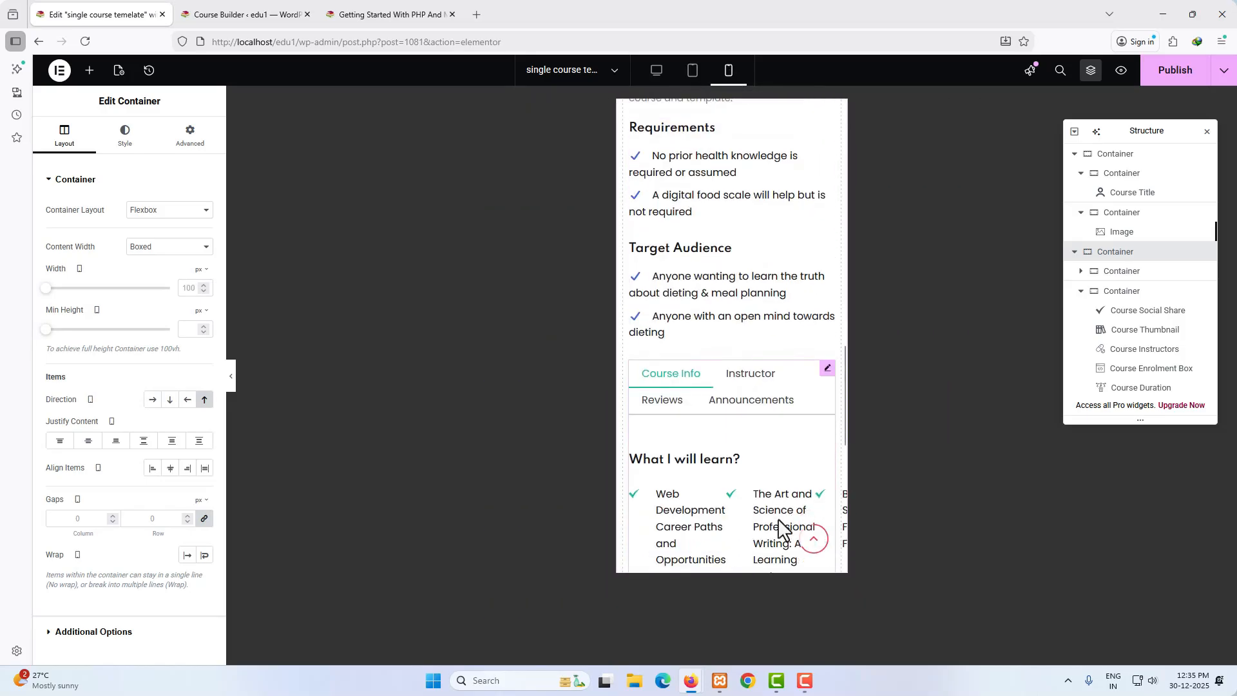
scroll(749, 533, up, 6)
scroll(747, 531, down, 2)
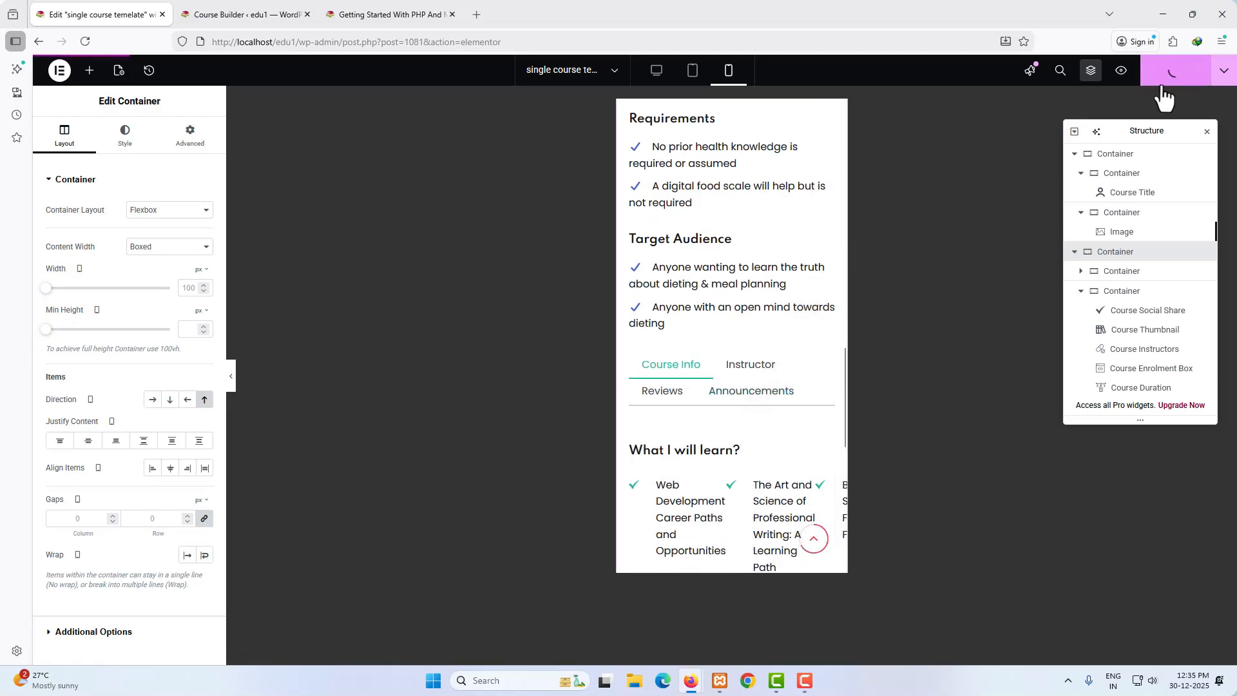
Reload the live "Getting Started With PHP And MySQL For Beginners" course page and examine its header, content column and sidebar.
click(383, 15)
scroll(655, 456, down, 5)
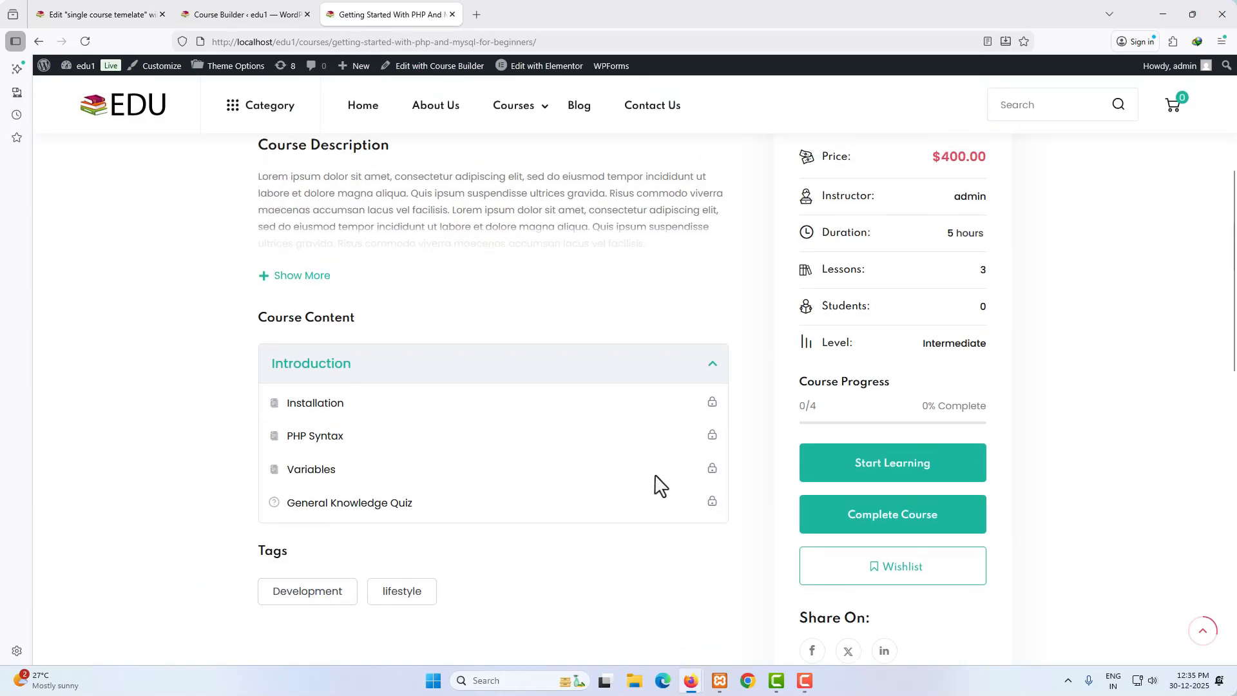
scroll(655, 483, up, 5)
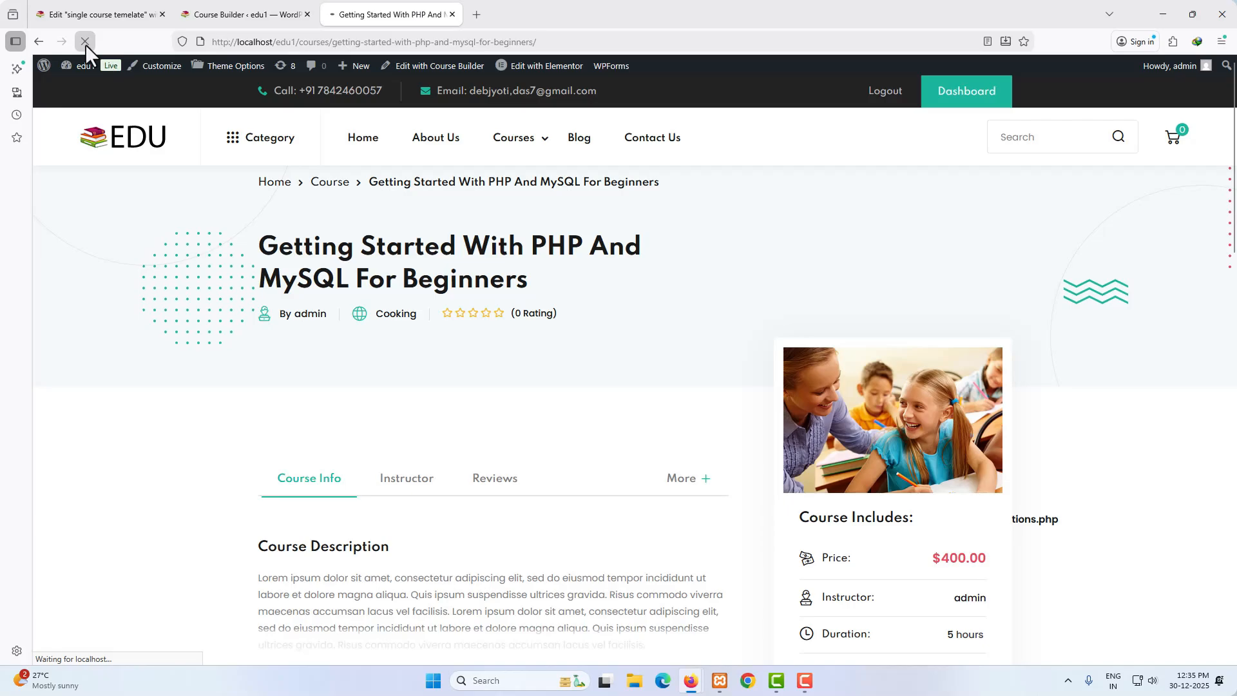
scroll(728, 416, down, 10)
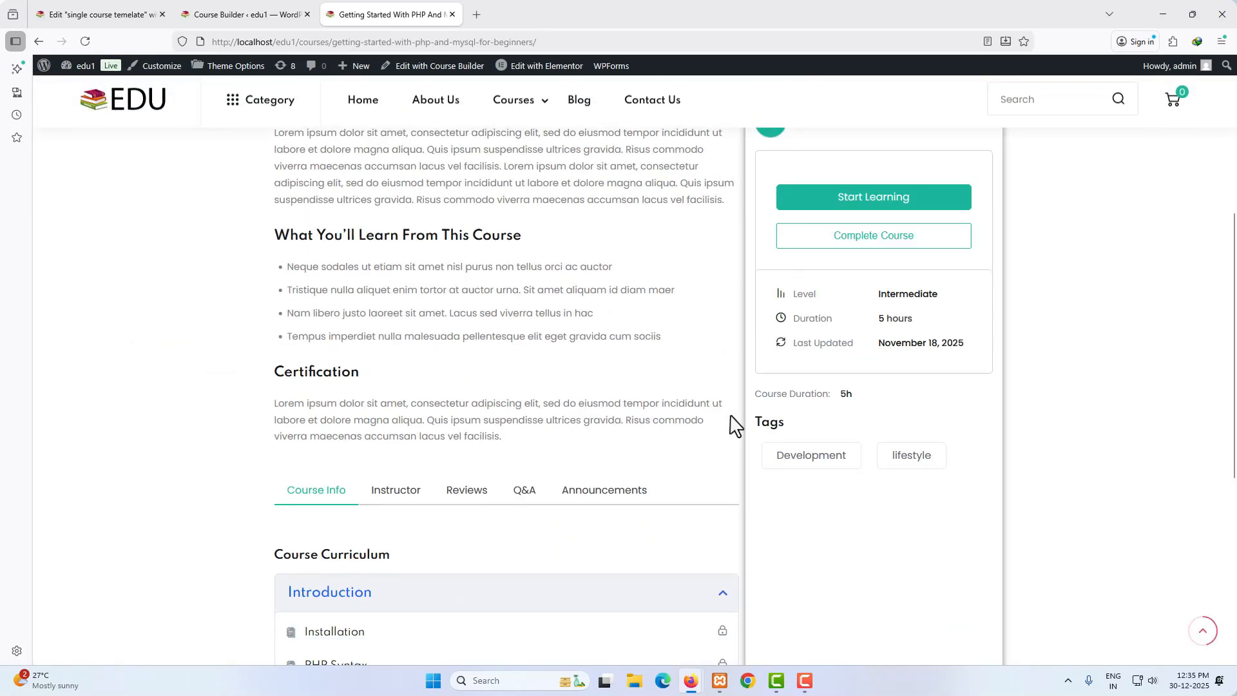
scroll(729, 418, up, 10)
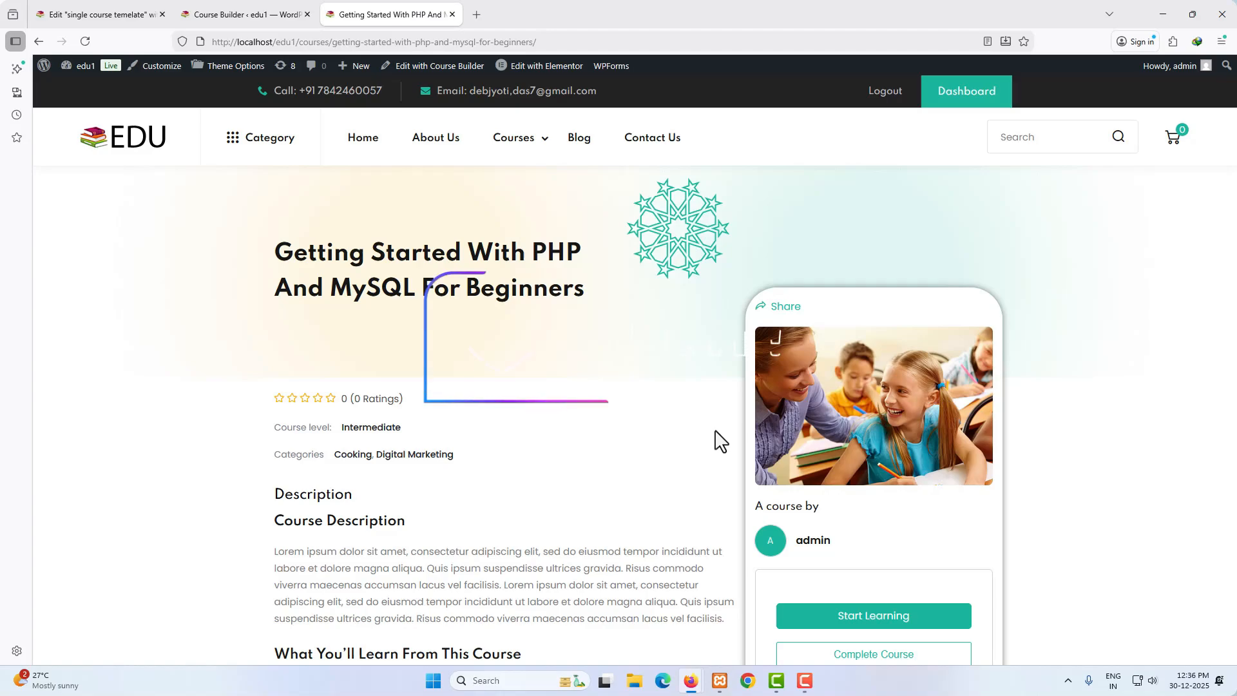
scroll(706, 444, down, 4)
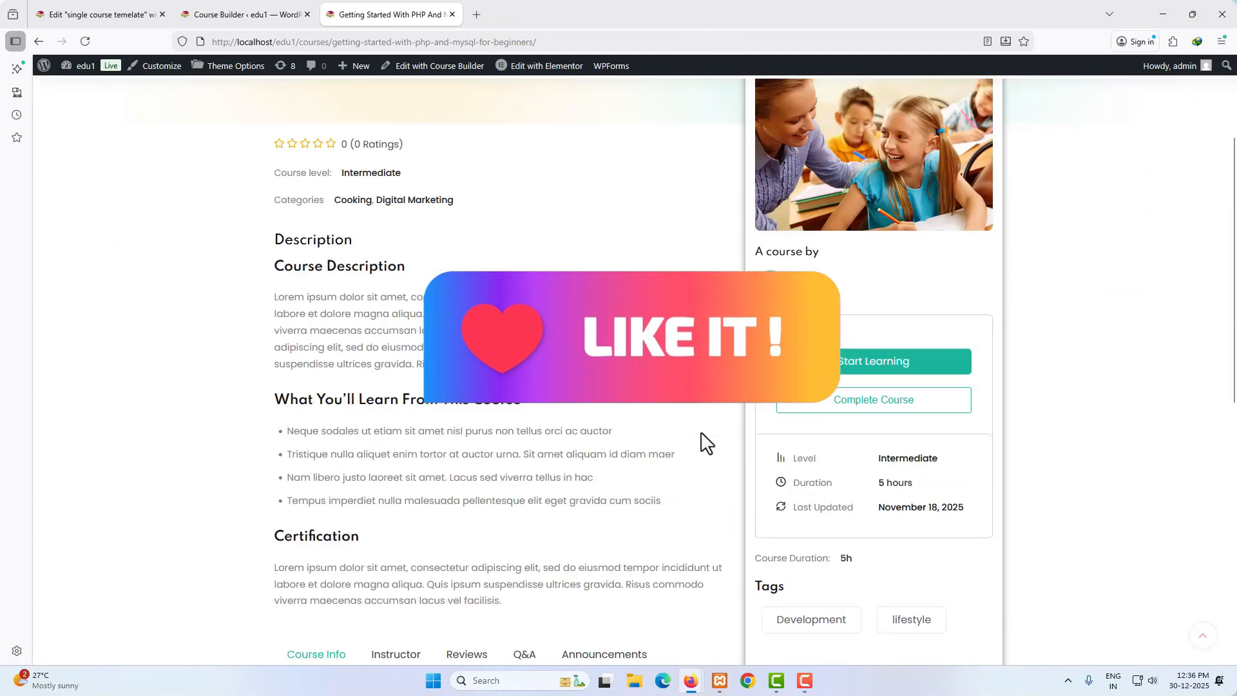